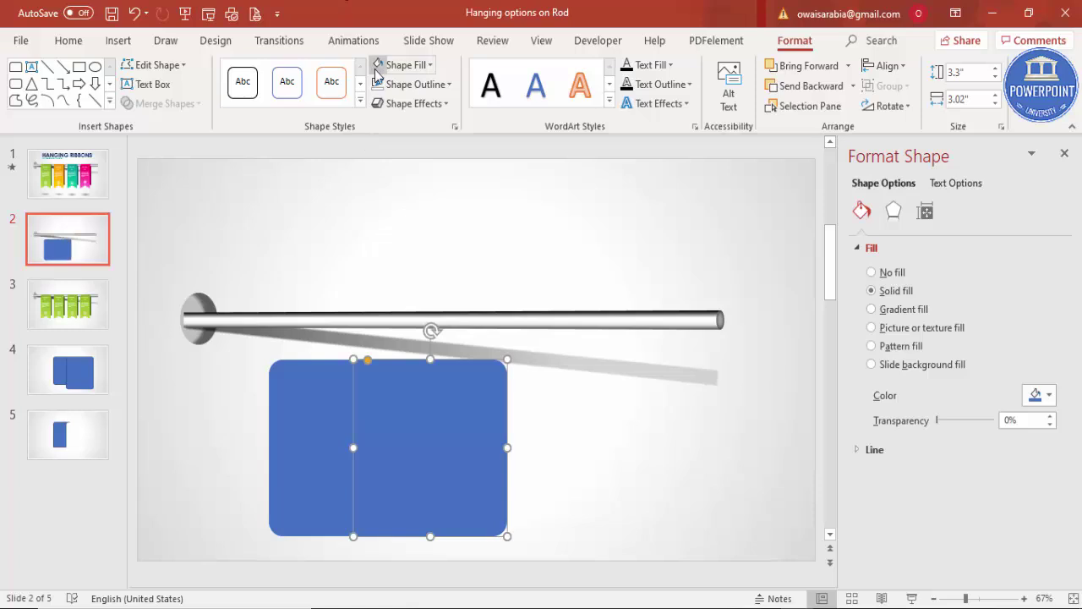
Fill the front rounded rectangle with grey and reposition it slightly left, extending it downward to about 3.63 inches high.
left_click(404, 65)
left_click(409, 133)
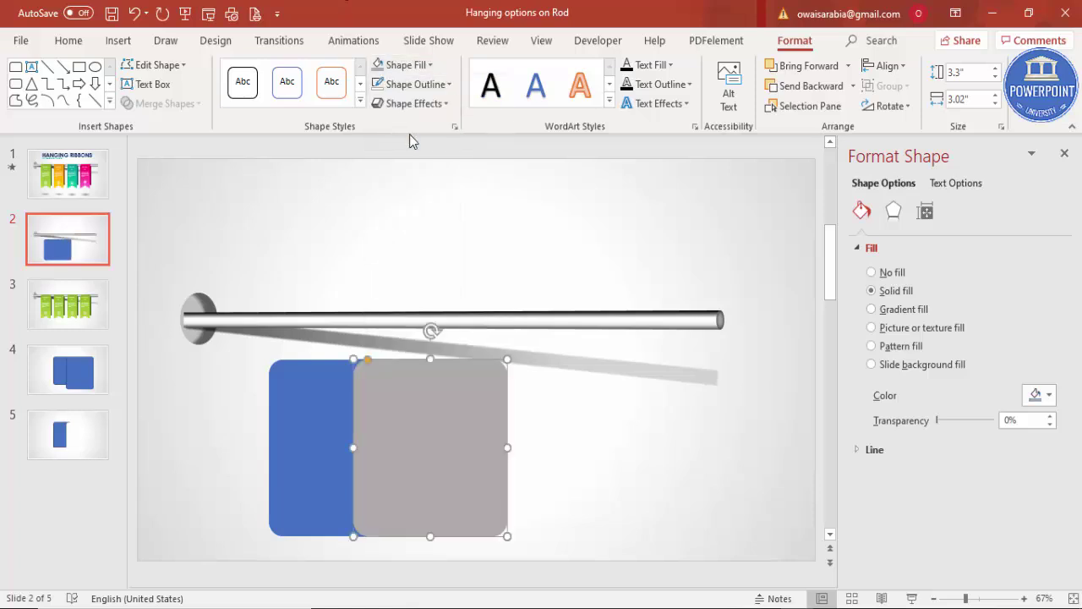
left_click_drag(401, 437, 390, 434)
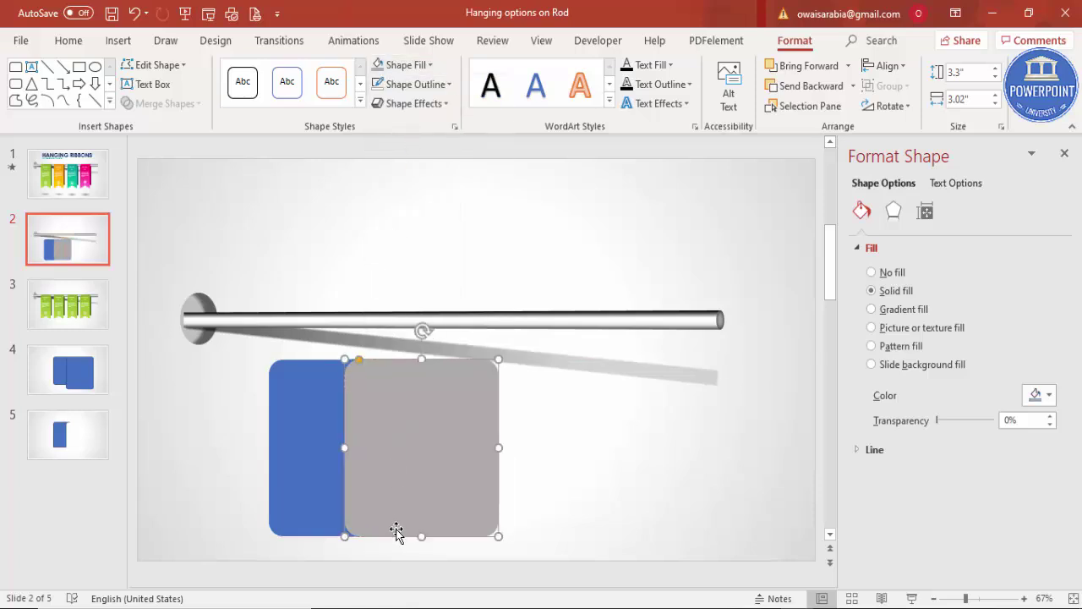
left_click_drag(422, 536, 423, 553)
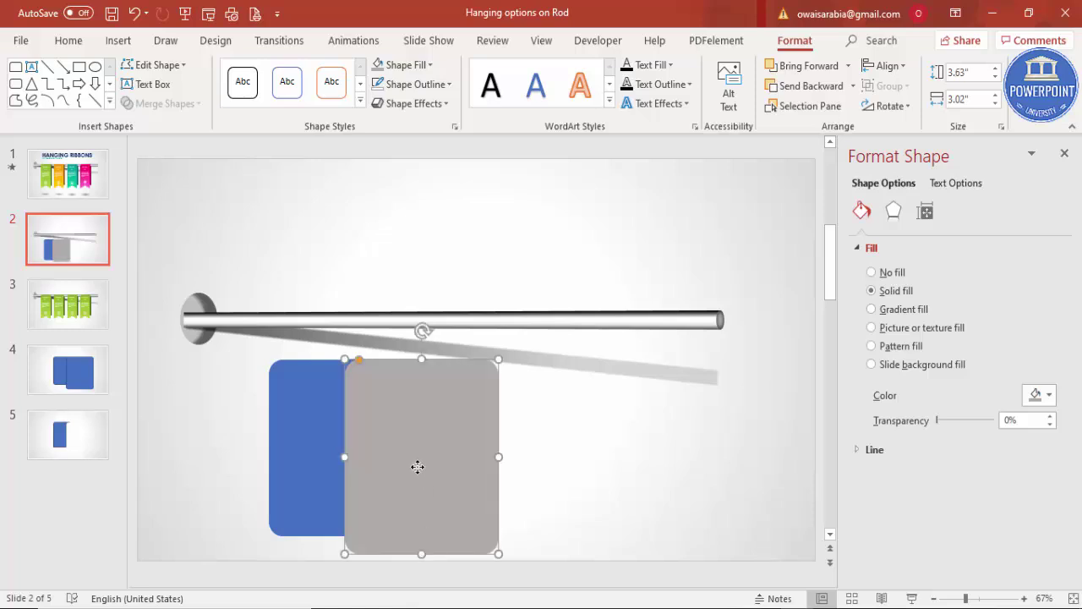
left_click_drag(418, 465, 415, 466)
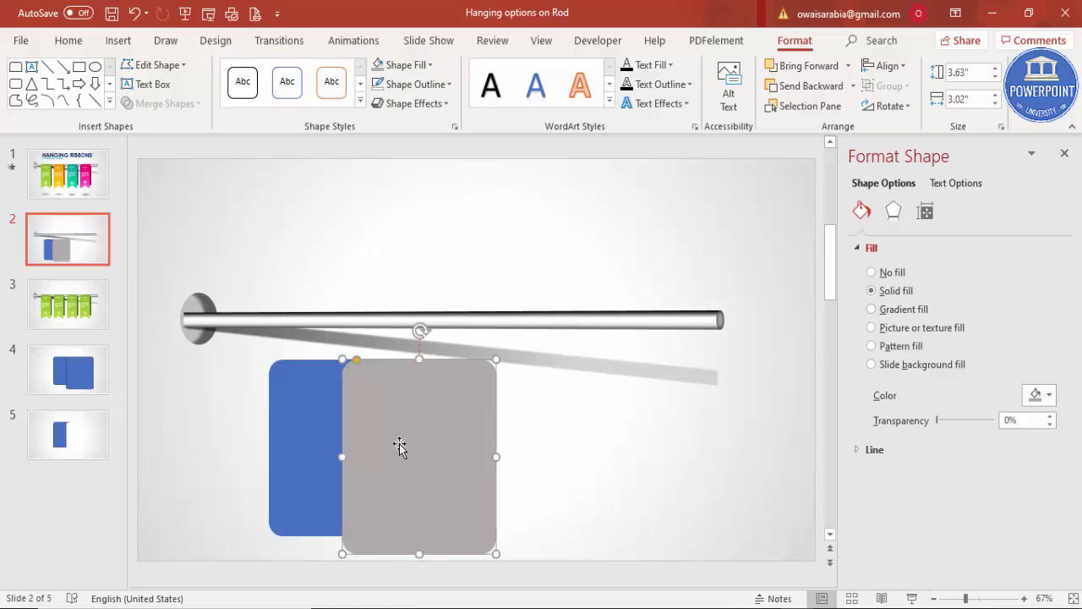
Reduce the corner rounding of both the blue and the grey rounded rectangles.
left_click(1000, 599)
left_click_drag(531, 582, 445, 584)
scroll(445, 553, "up", 3)
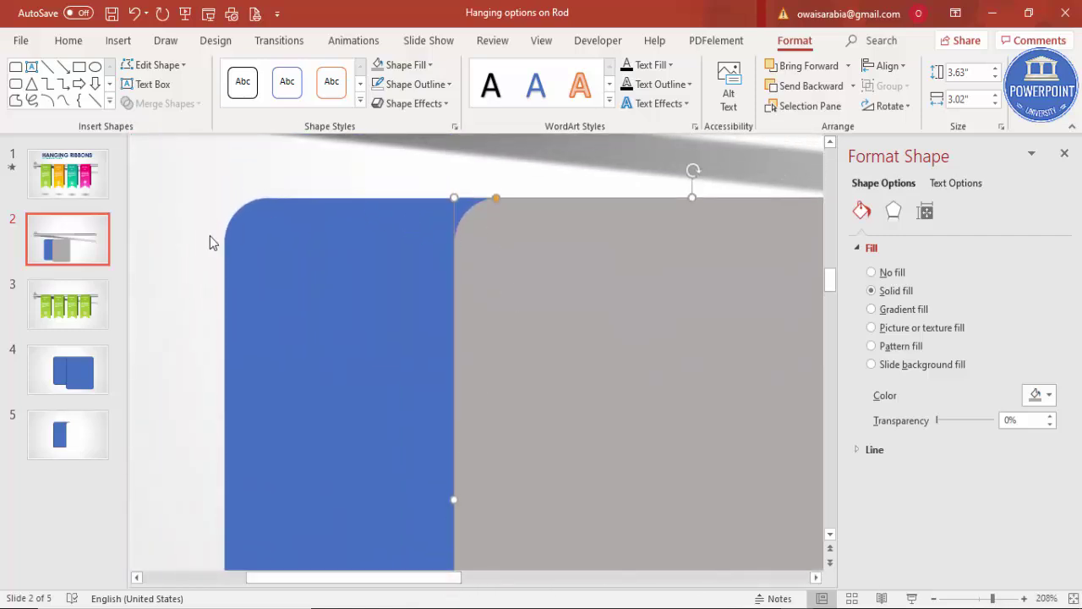
left_click(281, 202)
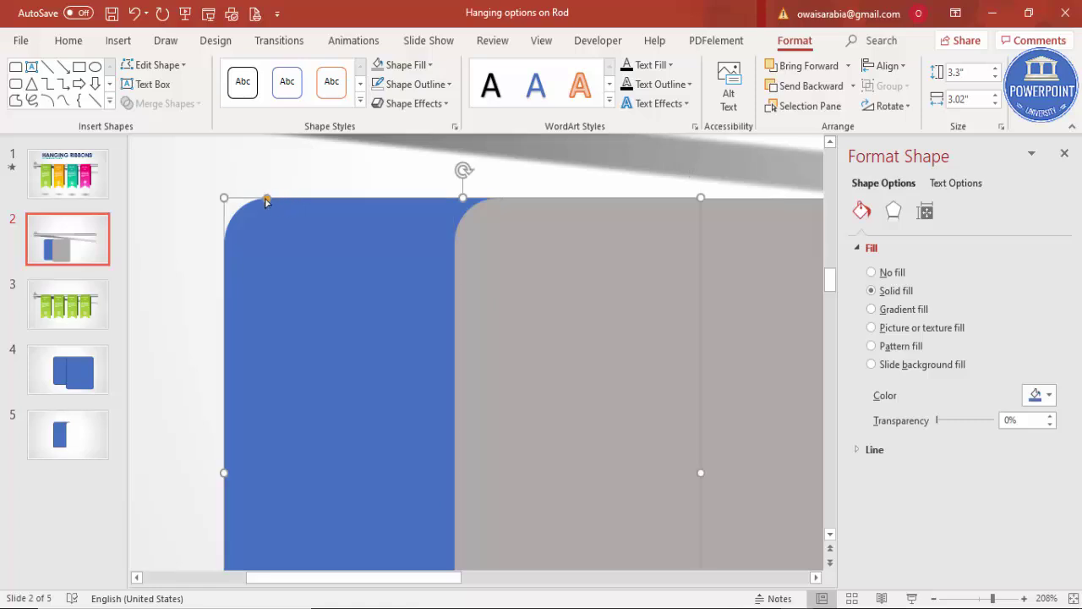
left_click_drag(266, 201, 250, 199)
left_click(481, 242)
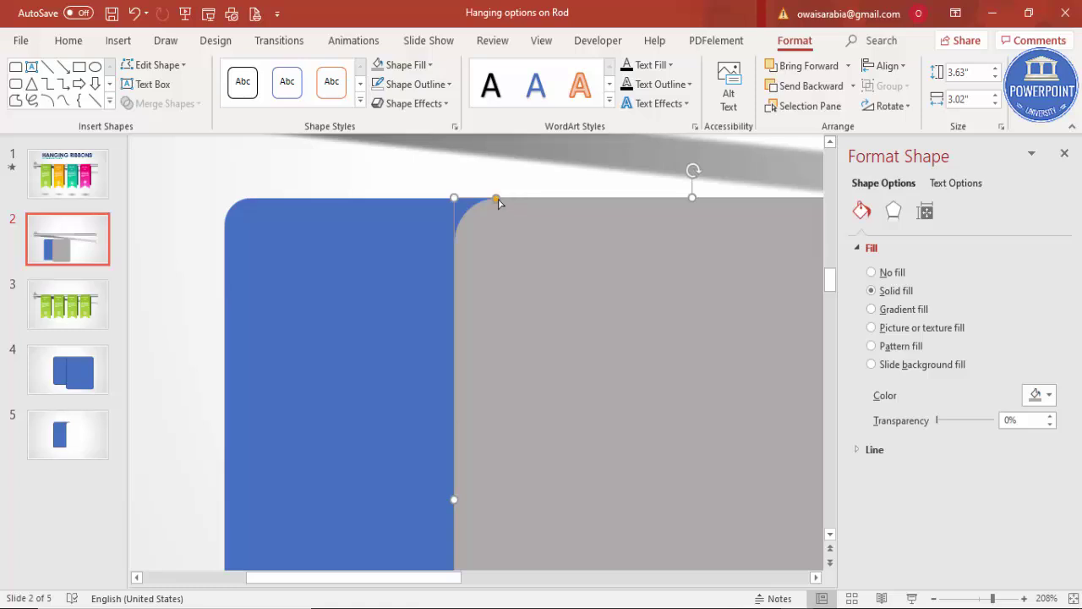
left_click_drag(498, 199, 489, 199)
left_click(1069, 598)
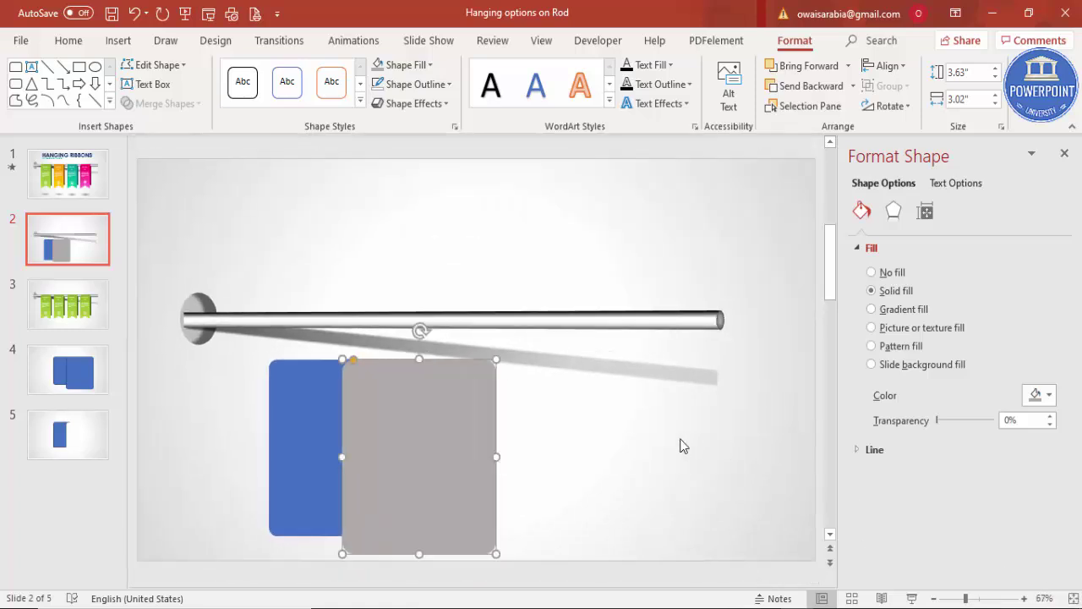
Subtract the grey rounded rectangle from the blue one with Merge Shapes, leaving a strip with a curled upper corner.
left_click(614, 461)
left_click(321, 392)
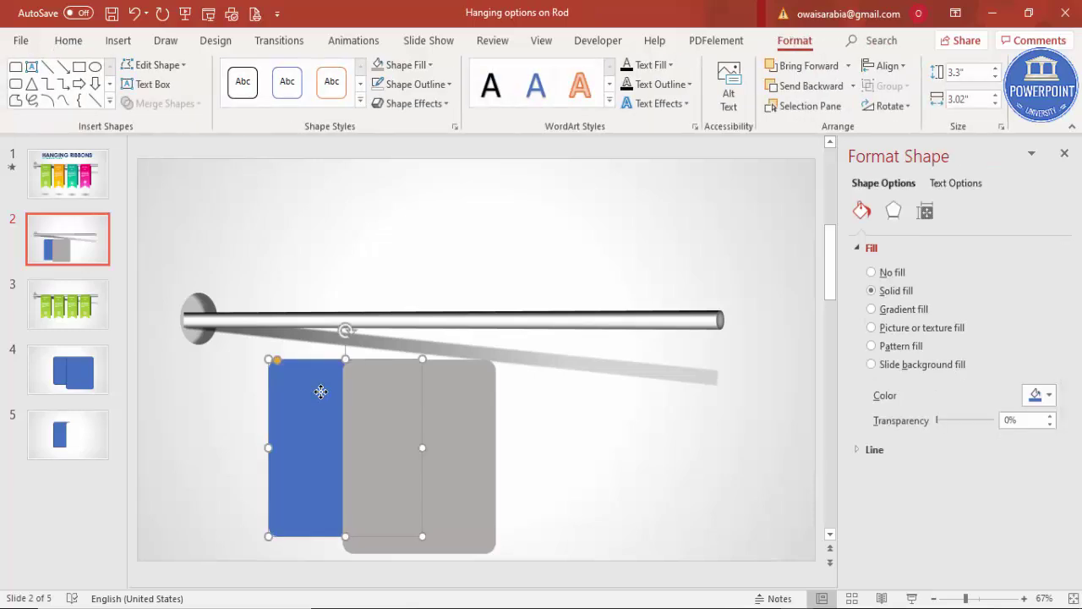
left_click(470, 425, "shift")
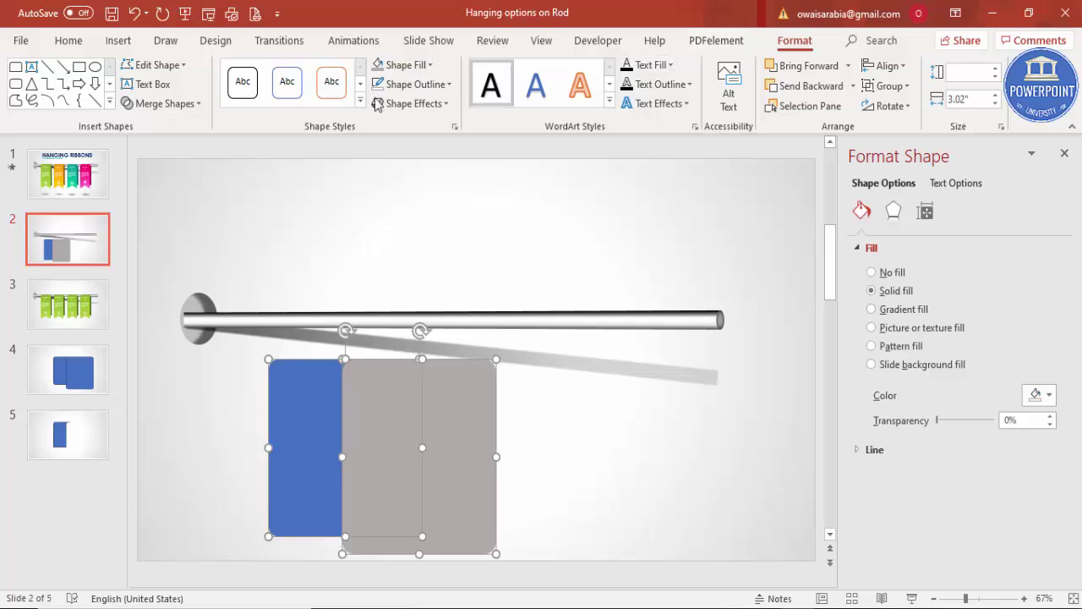
left_click(196, 104)
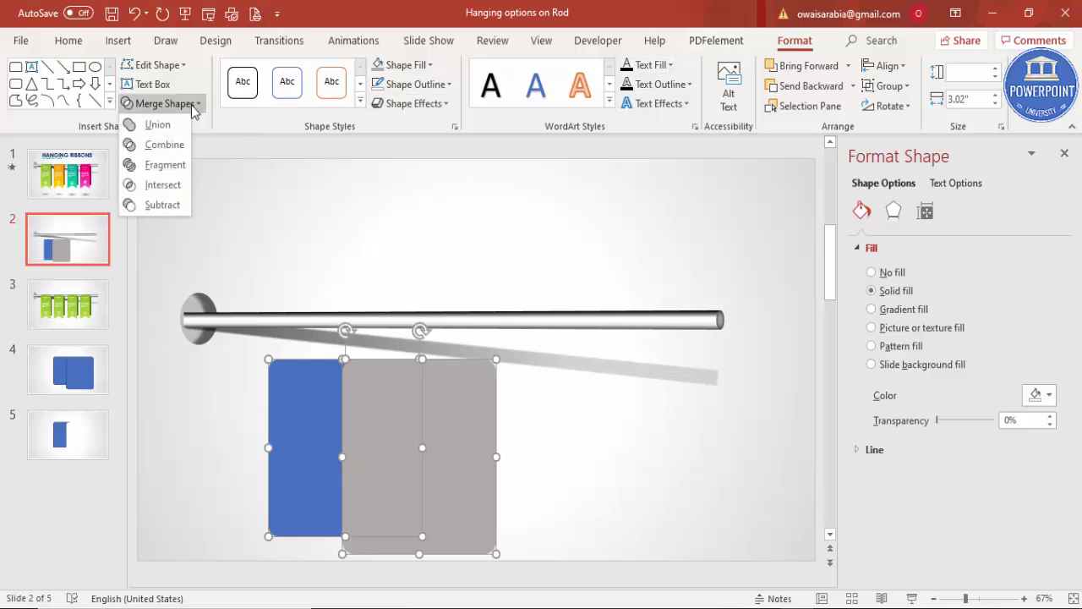
left_click(164, 206)
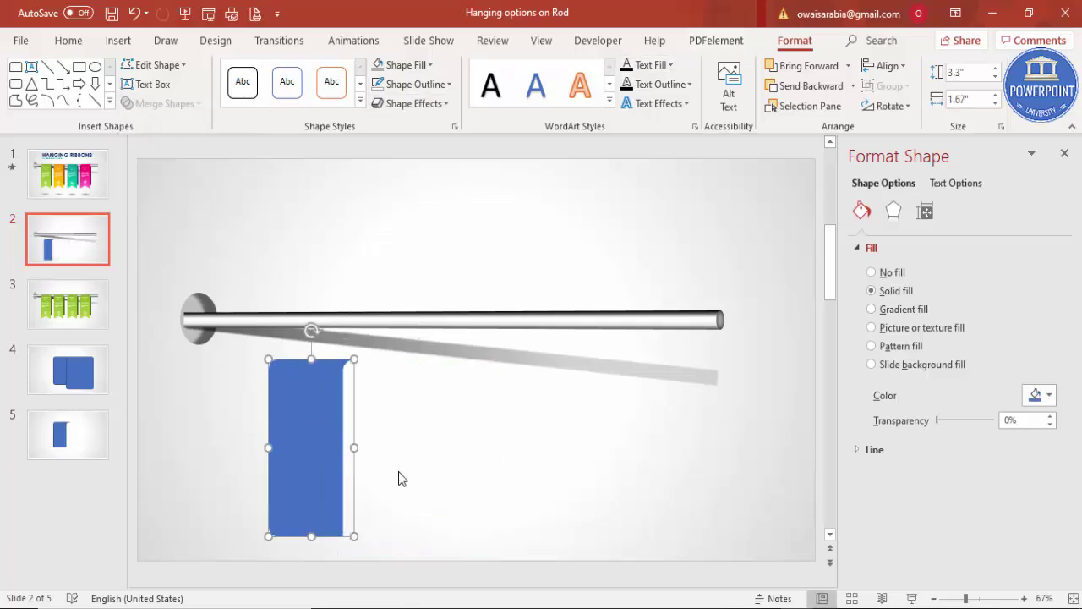
left_click(252, 555)
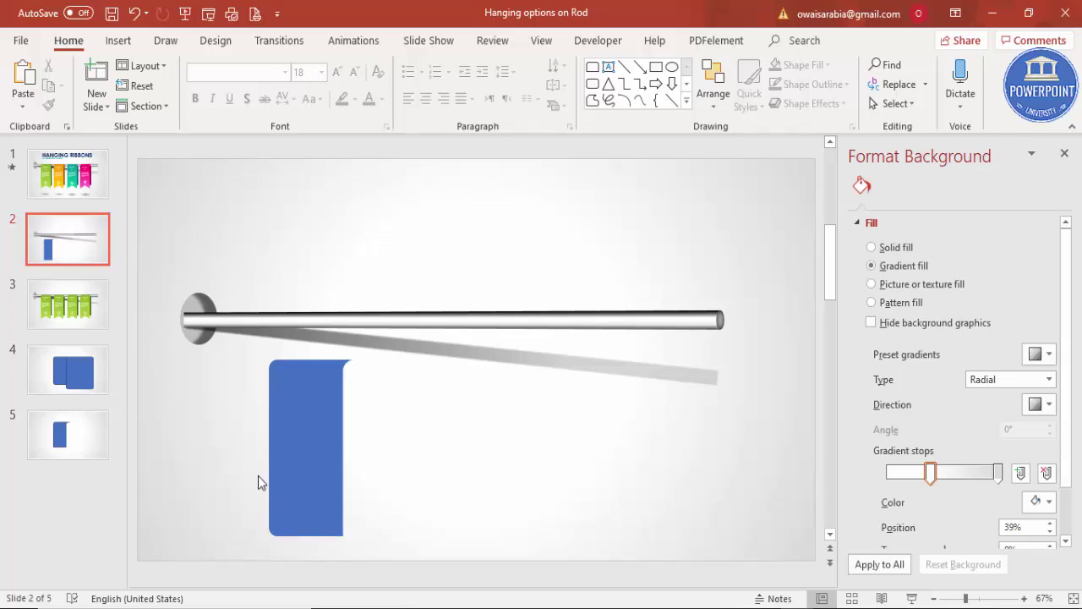
Draw a rectangle about 0.55 by 2.59 inches across the lower end of the blue strip.
left_click(119, 41)
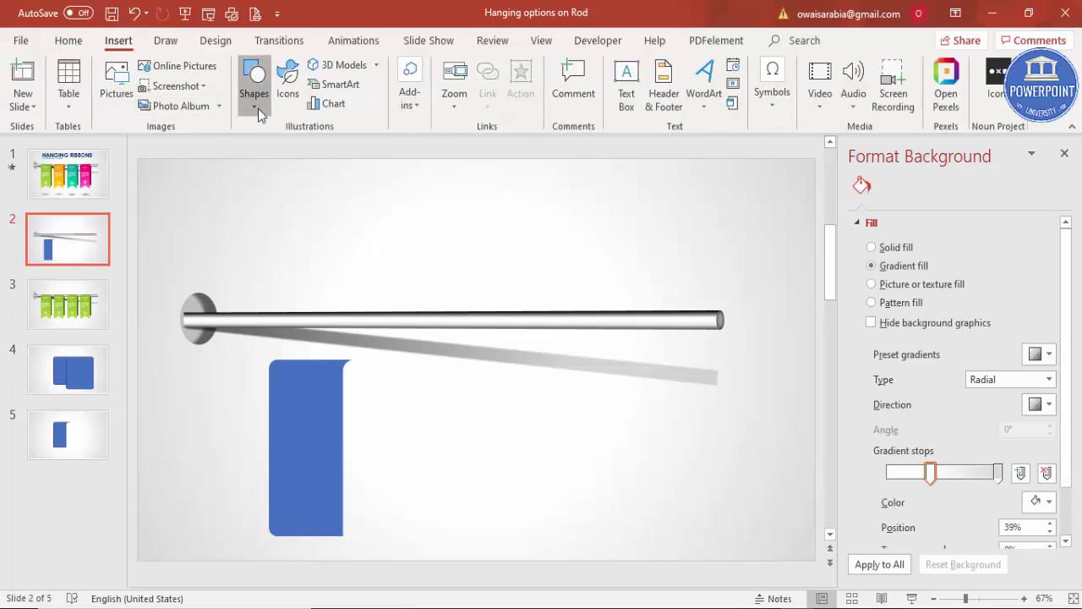
left_click(254, 93)
left_click(245, 228)
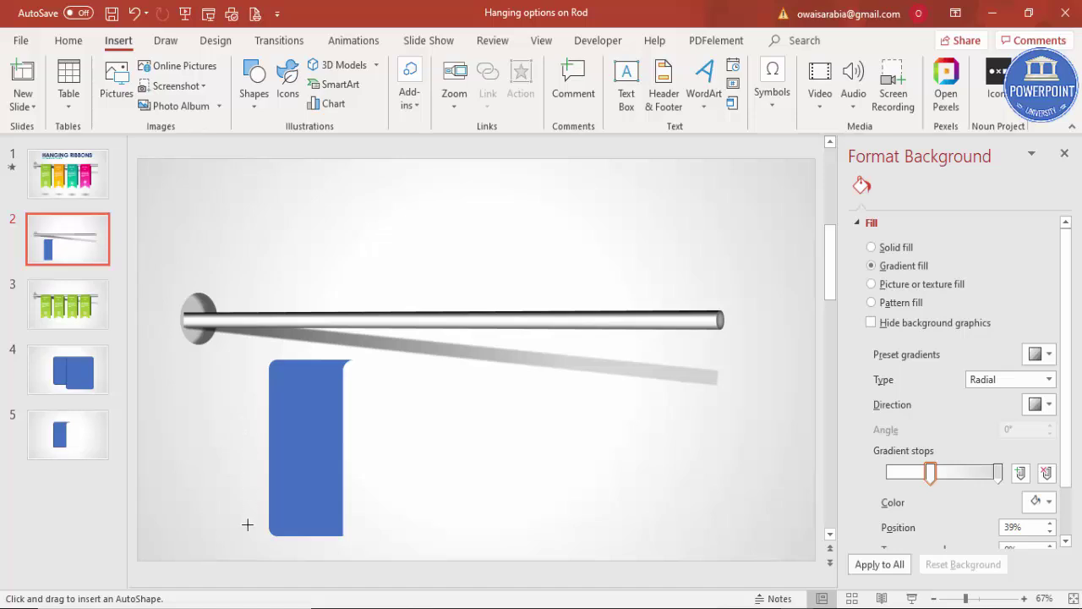
mouse_move(238, 522)
left_mouse_down()
mouse_move(370, 552)
mouse_move(349, 534)
left_mouse_up()
key("Right")
Subtract the wide rectangle from the blue strip to cut off its rounded lower corners.
left_click(341, 490)
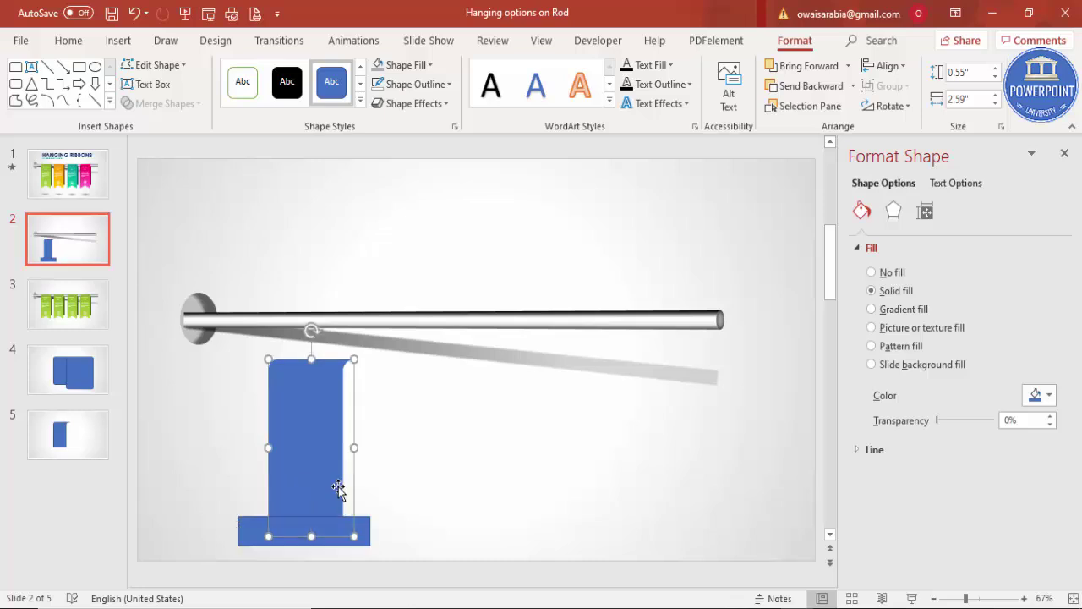
left_click(365, 538, "shift")
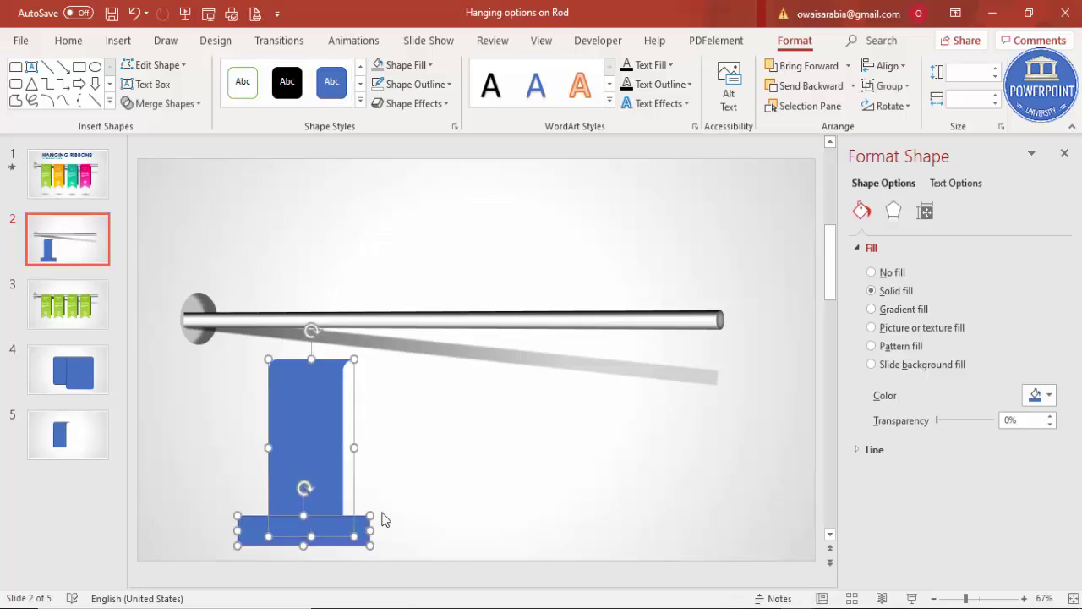
left_click(169, 103)
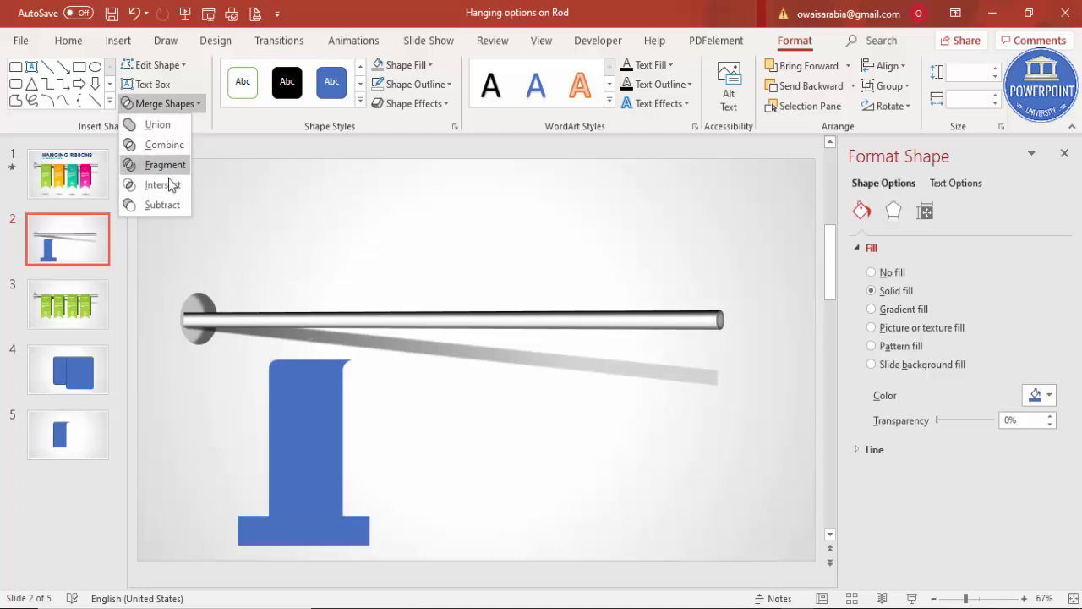
left_click(167, 207)
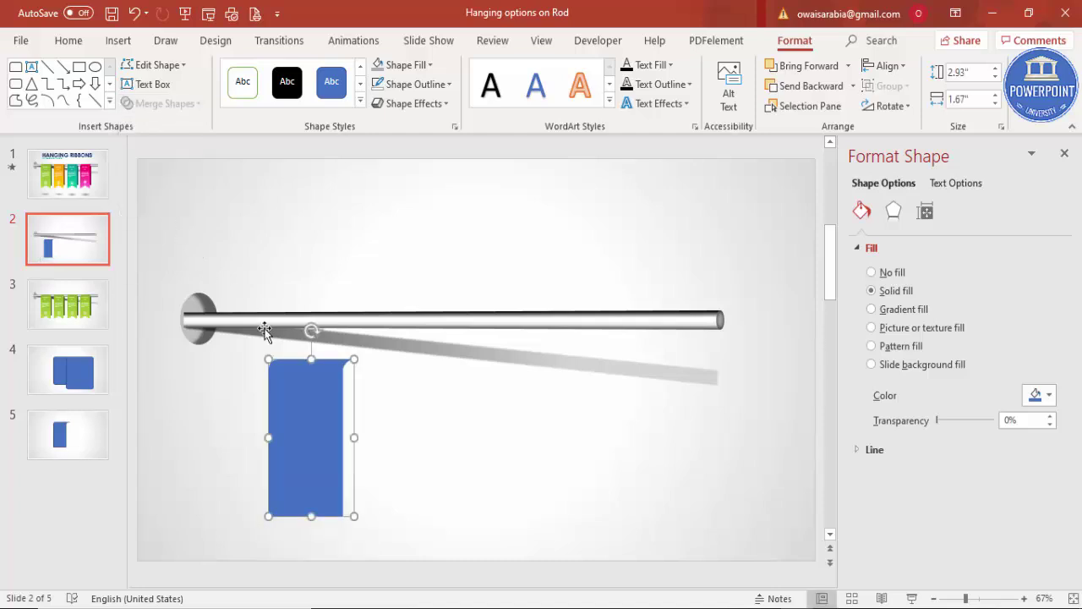
Move the blue strip up onto the rod near the round wall mount so it hangs from it.
left_click_drag(296, 428, 262, 383)
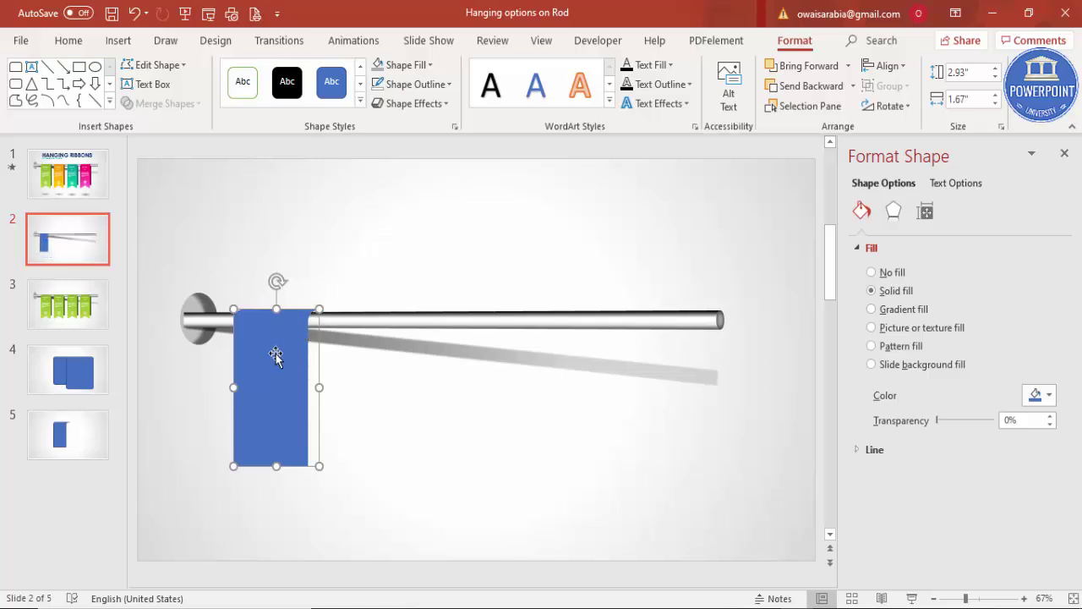
left_click(318, 503)
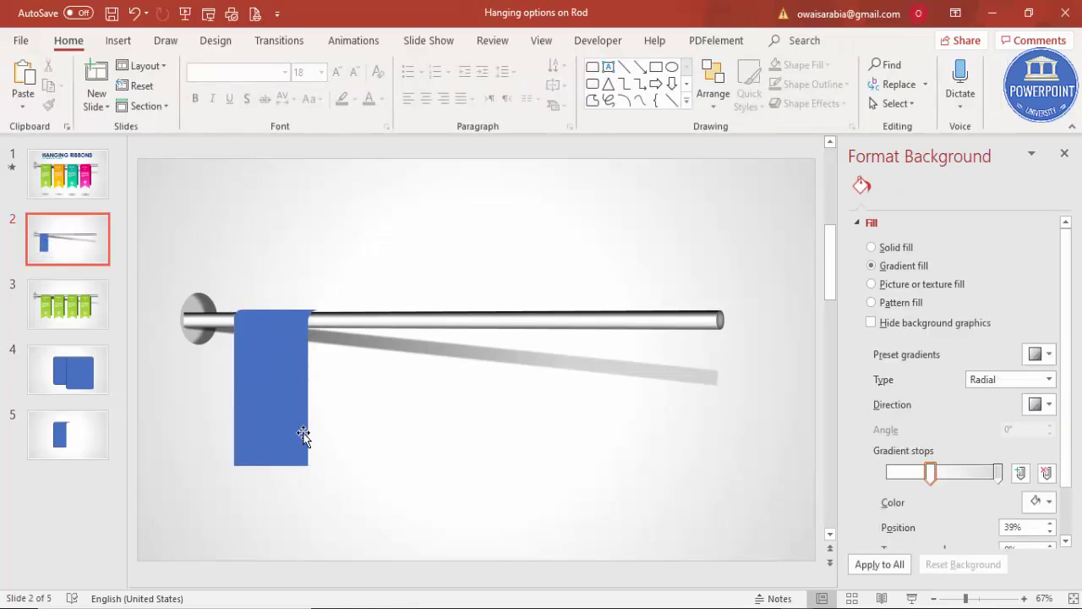
left_click(303, 438)
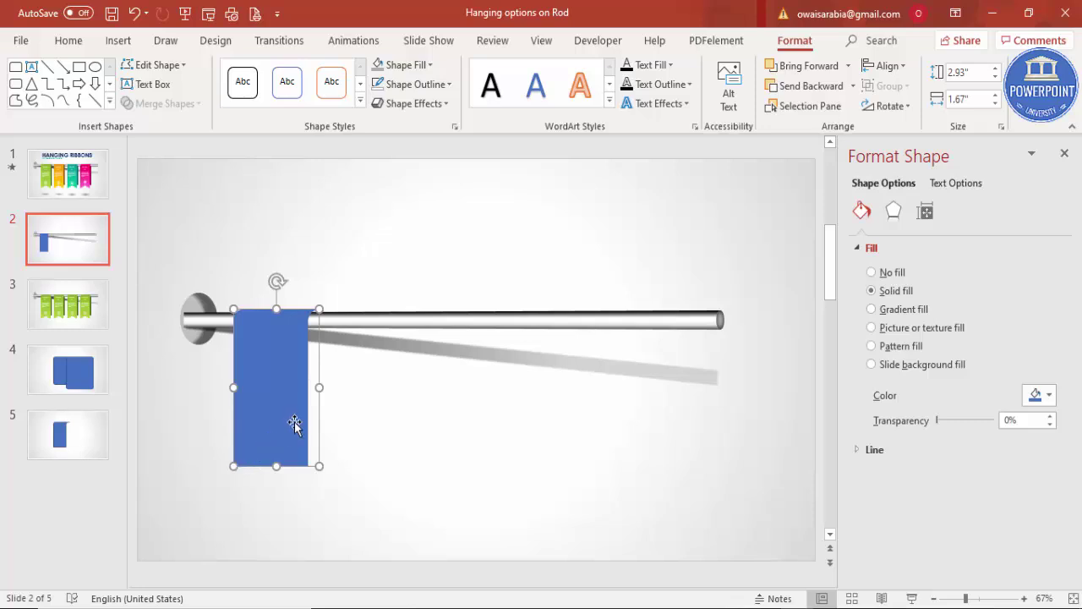
left_click(334, 440)
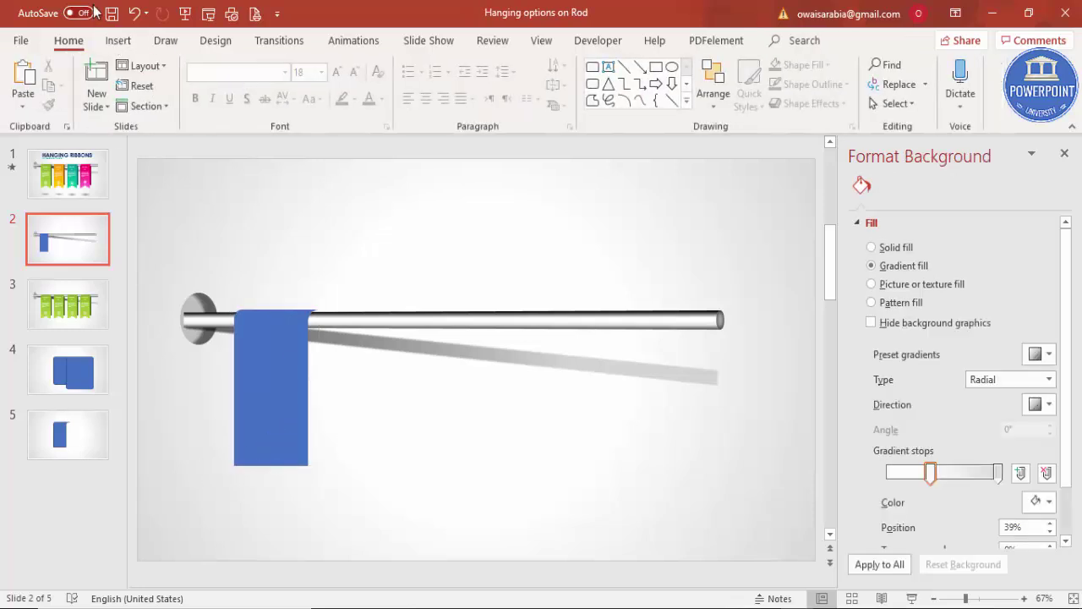
Draw a flat triangle along the blue strip's lower edge, spanning the strip's width.
left_click(118, 41)
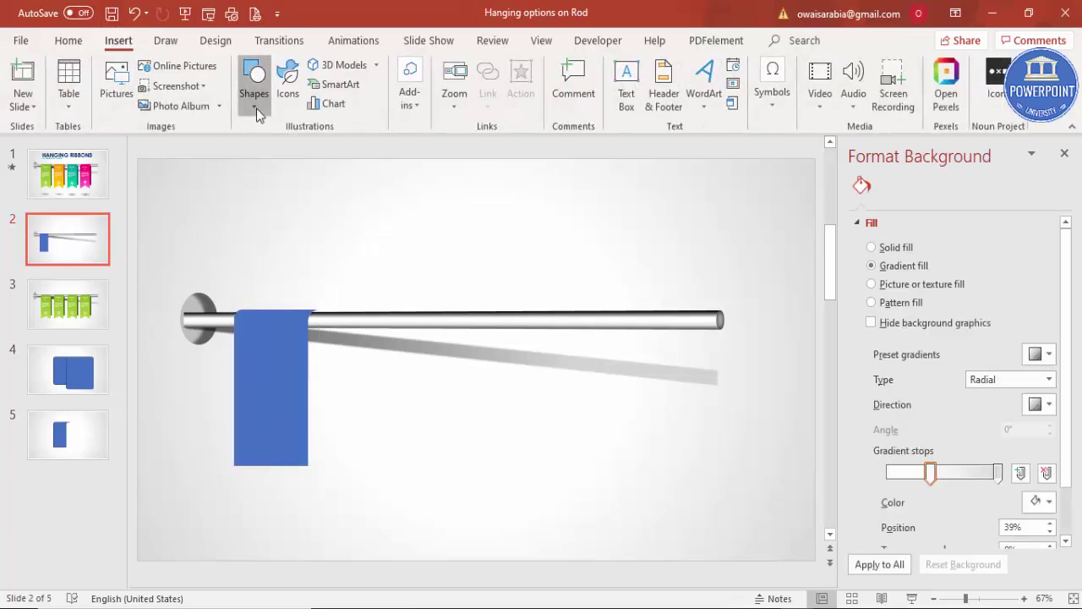
left_click(256, 103)
left_click(279, 269)
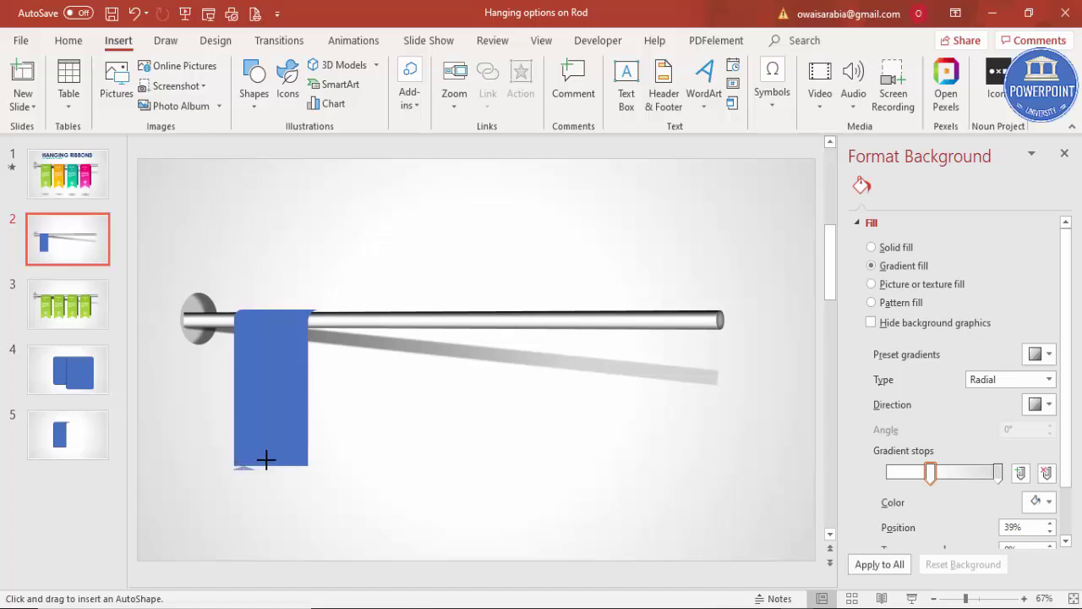
left_click_drag(265, 460, 308, 449)
Subtract the triangle from the blue strip to cut a V-shaped notch in its lower end.
left_click(300, 417)
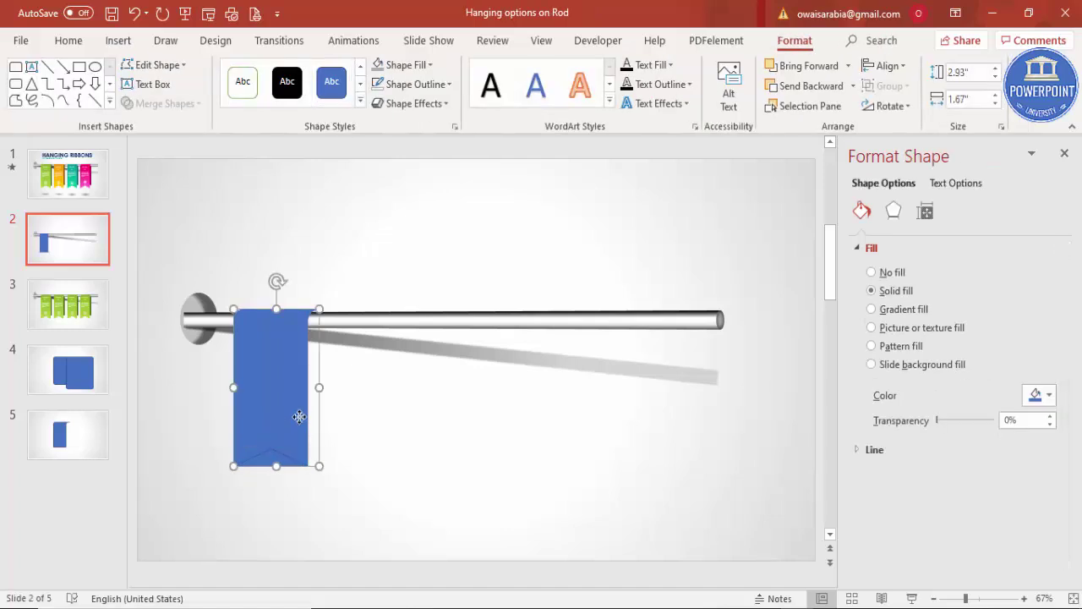
left_click(270, 453, "shift")
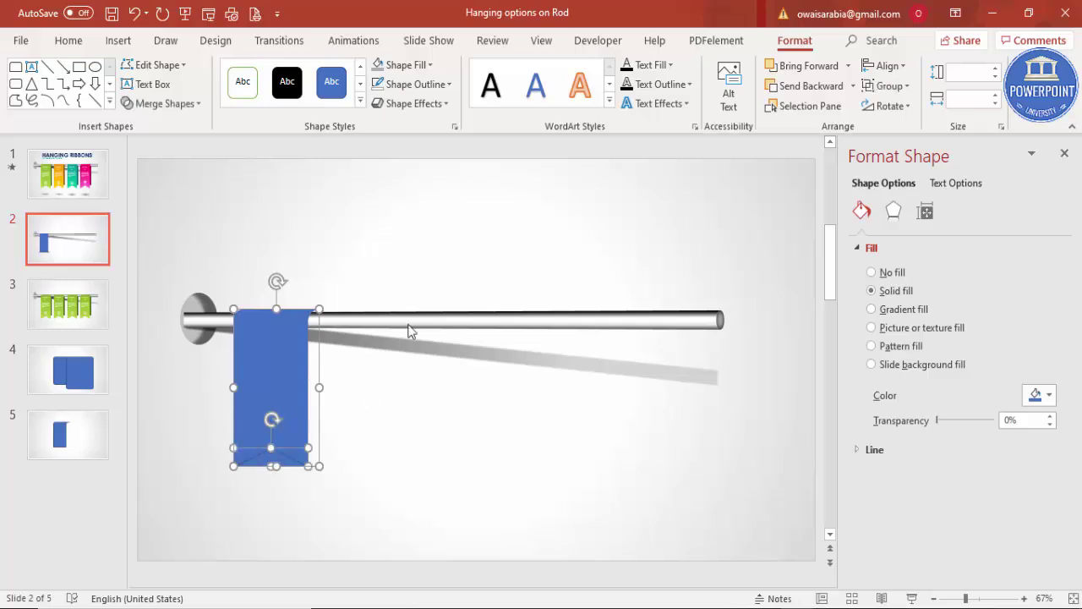
left_click(161, 103)
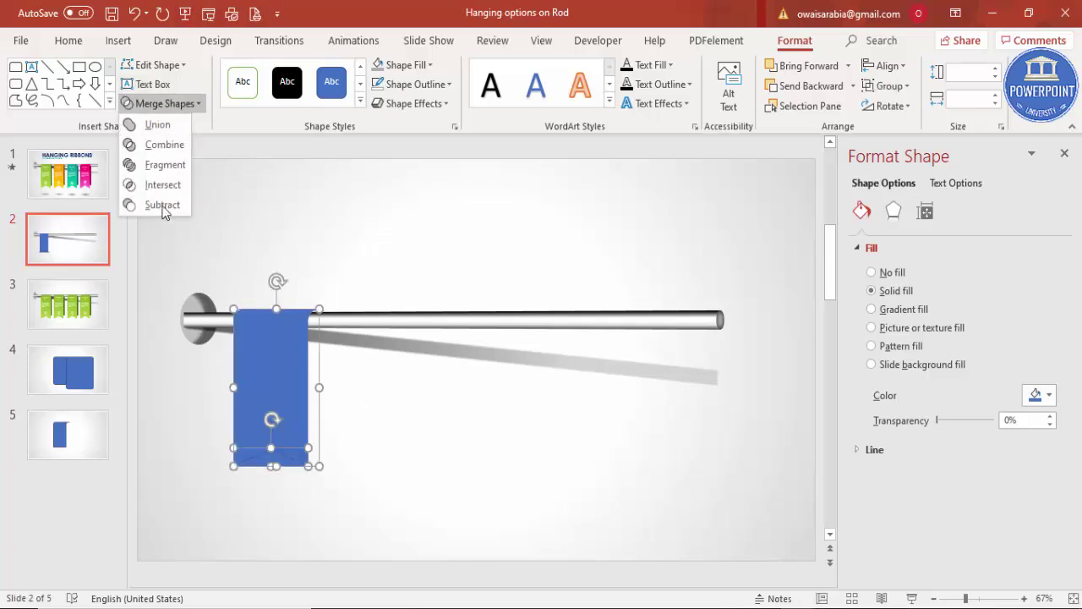
left_click(162, 206)
left_click(407, 471)
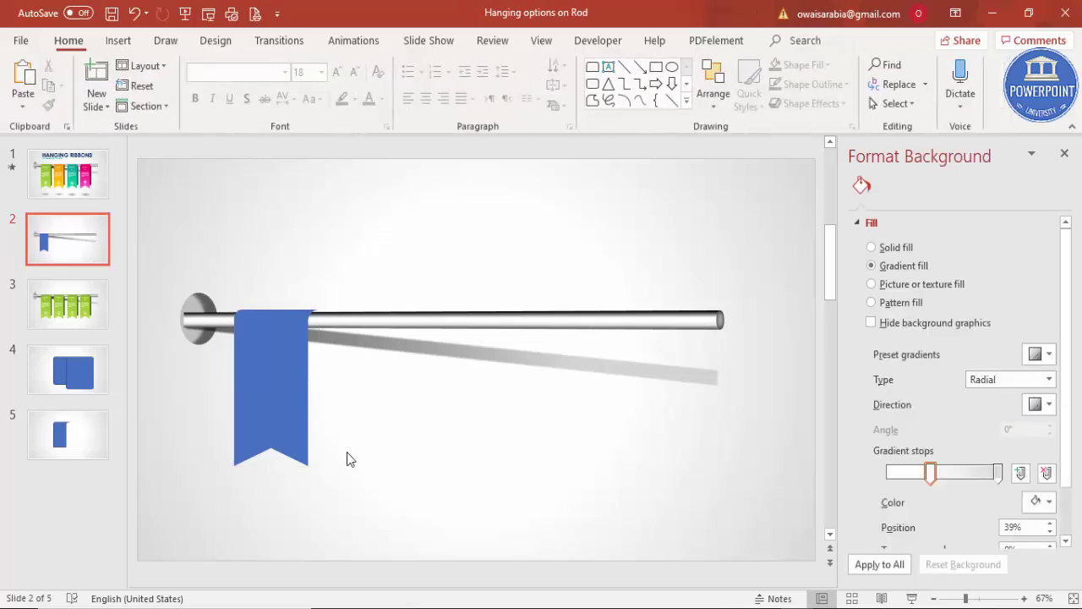
Enlarge the notched ribbon to about 3.37 by 2 inches and realign its upper edge with the rod.
left_click(285, 404)
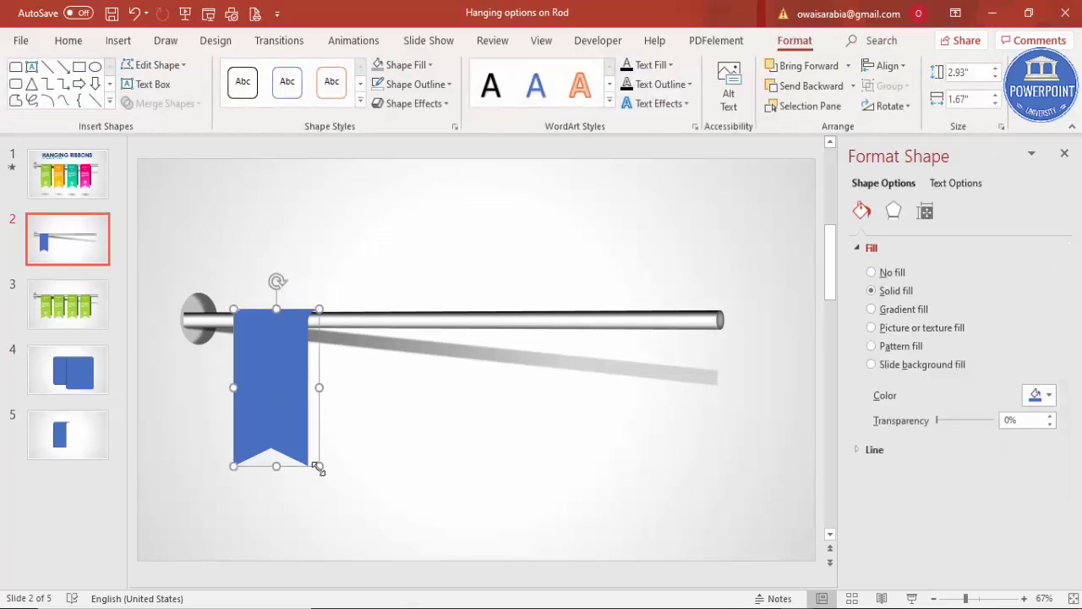
left_click_drag(319, 468, 331, 490)
left_click_drag(297, 435, 280, 415)
key("Down")
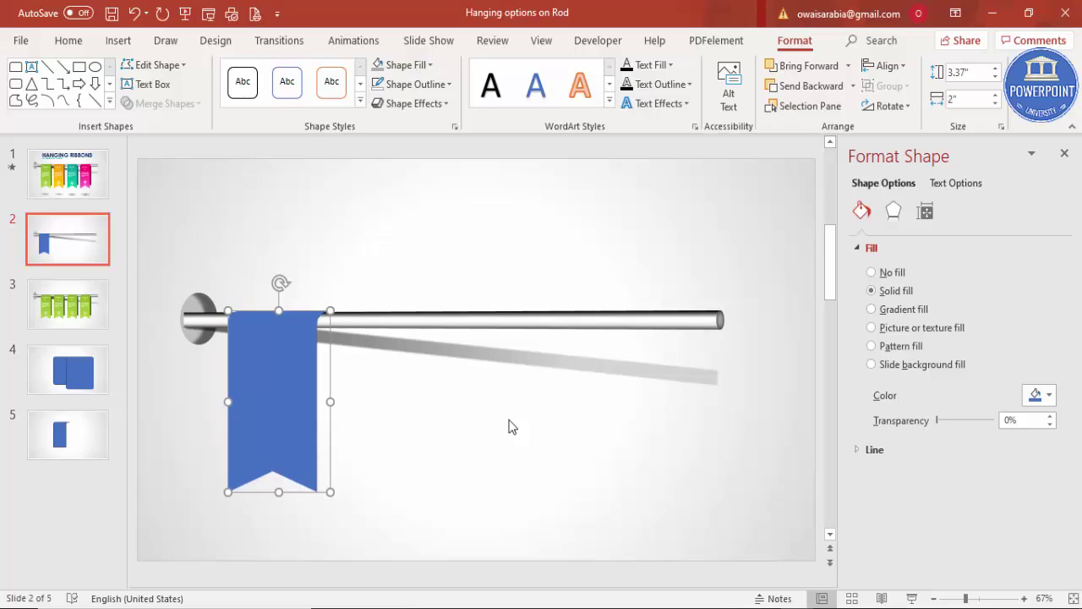
left_click(448, 440)
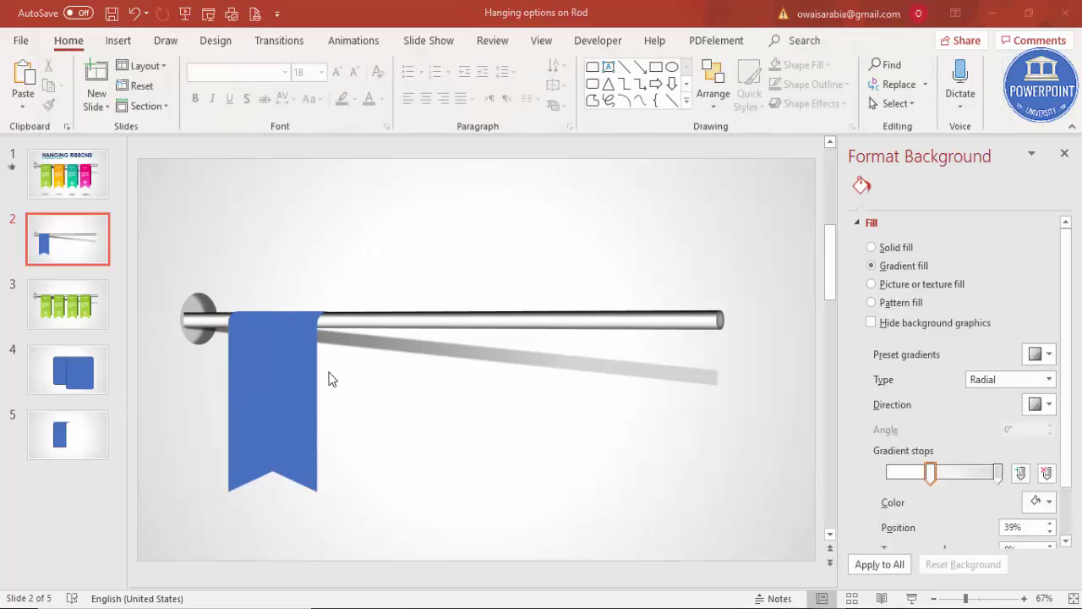
Draw a rectangle about 2.75 by 1.41 inches over the ribbon, starting at its curled upper-right corner.
left_click(118, 41)
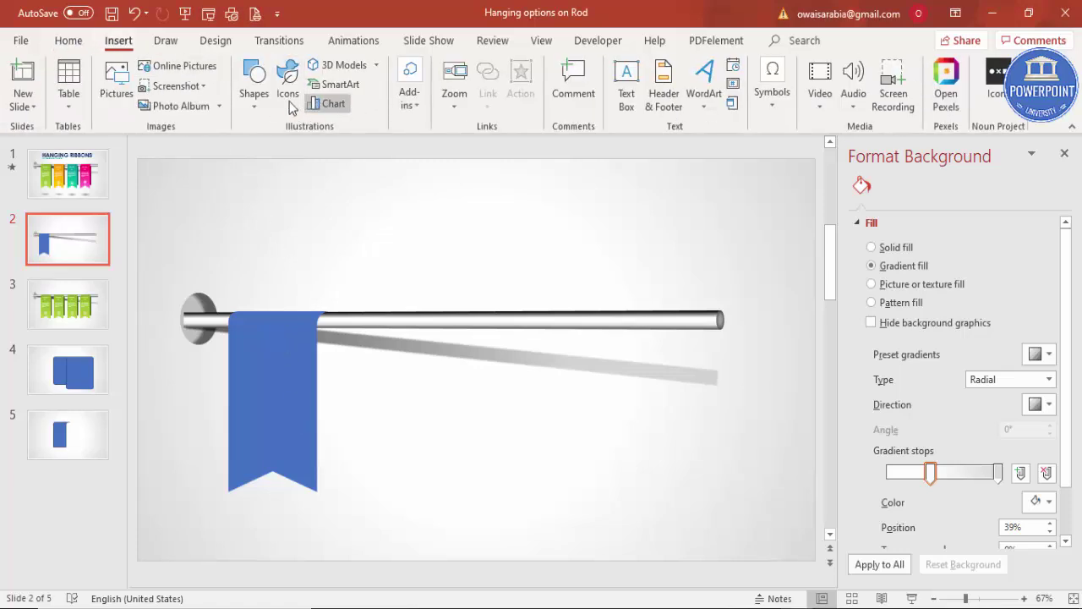
left_click(254, 84)
left_click(248, 233)
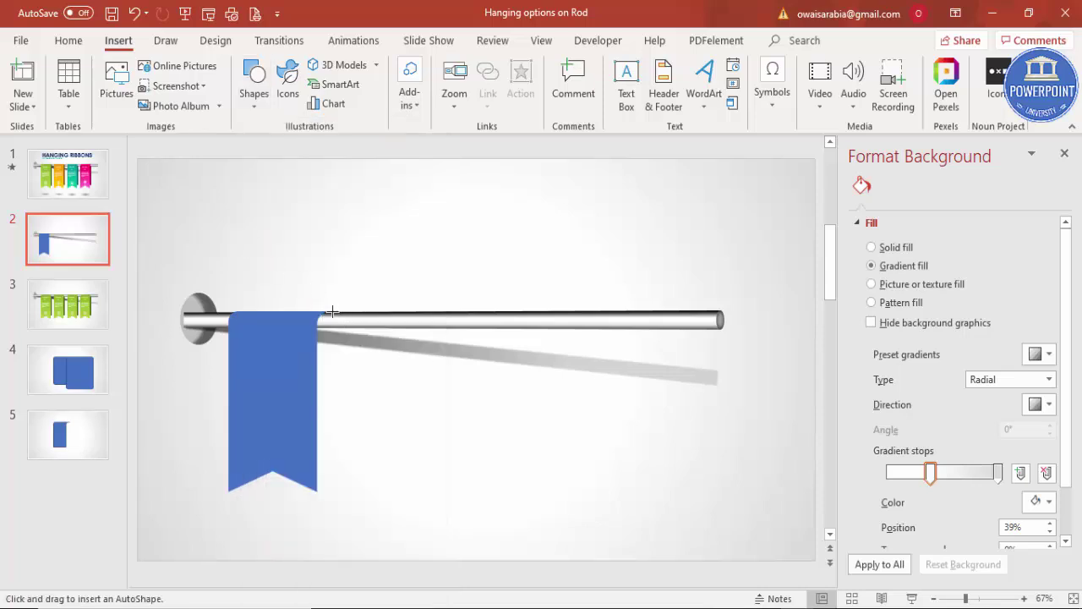
left_click_drag(328, 323, 257, 458)
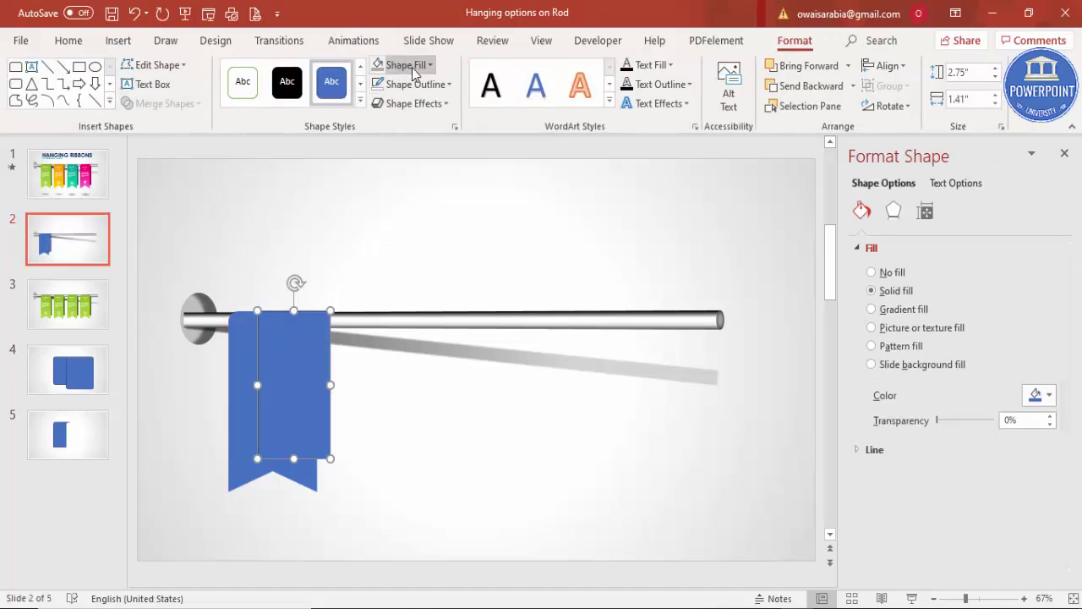
Fill the new rectangle over the ribbon with dark gray and remove its outline.
left_click(413, 69)
left_click(405, 141)
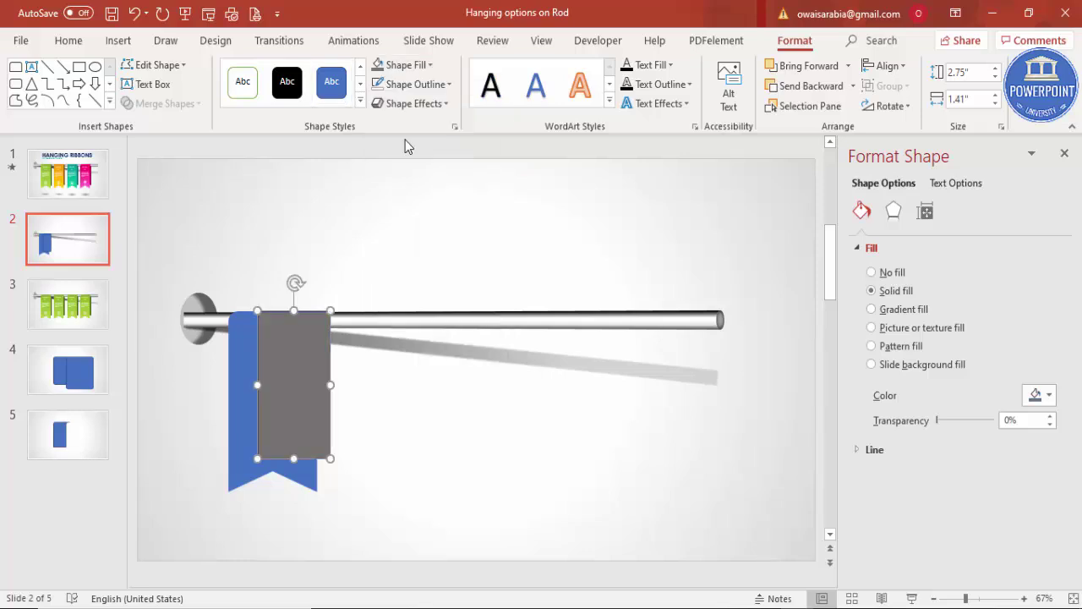
left_click(414, 84)
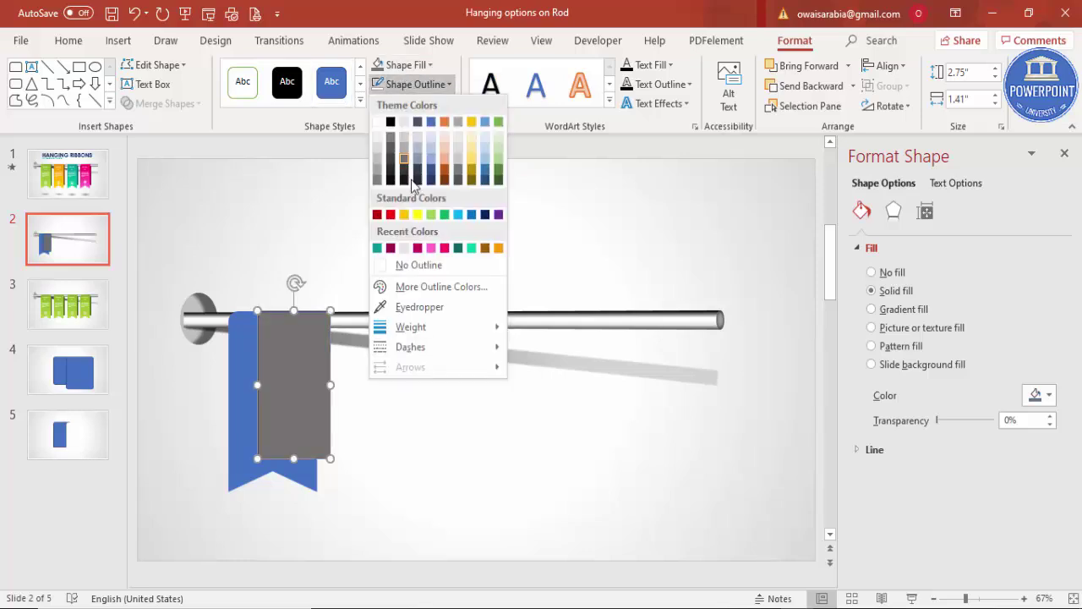
left_click(419, 265)
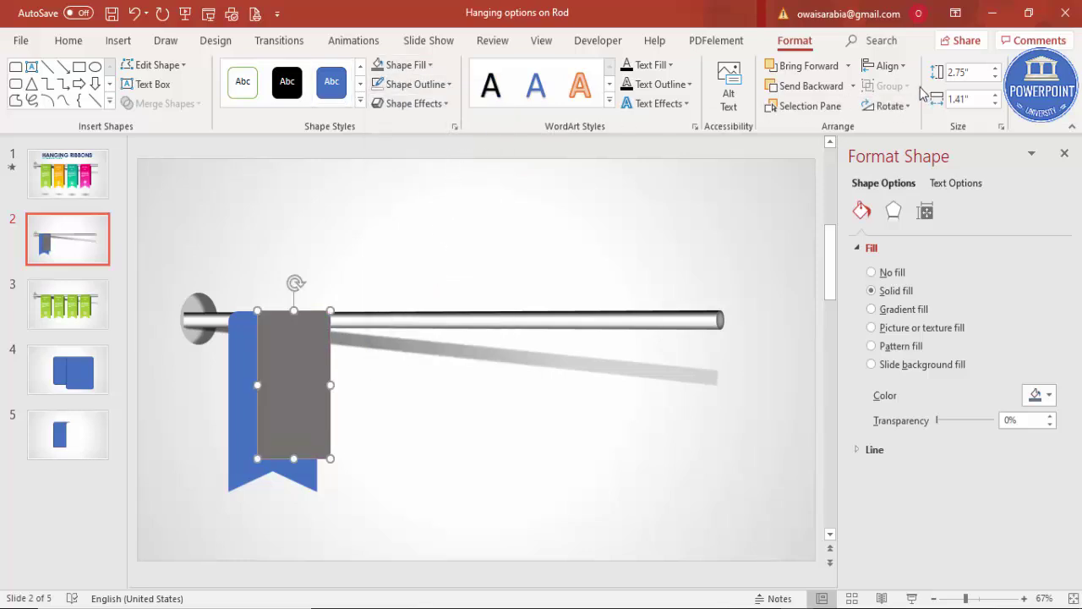
Send the gray rectangle to the back, behind the ribbon and the rod.
left_click(852, 86)
left_click(807, 125)
left_click(346, 374)
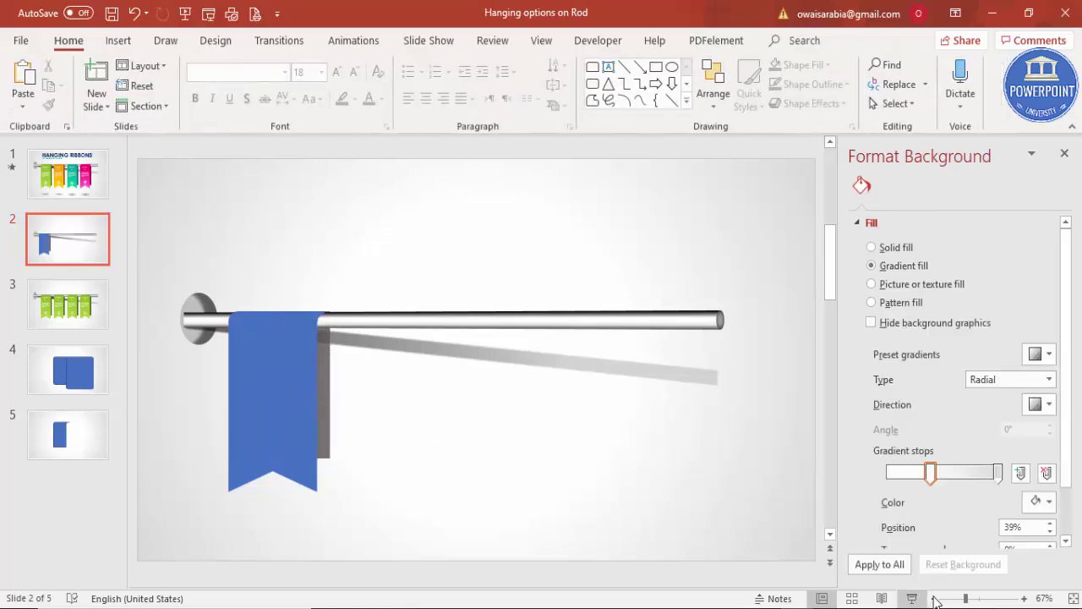
Nudge the gray rectangle slightly left to line its outer edge up with the ribbon's curled corner.
left_click(981, 598)
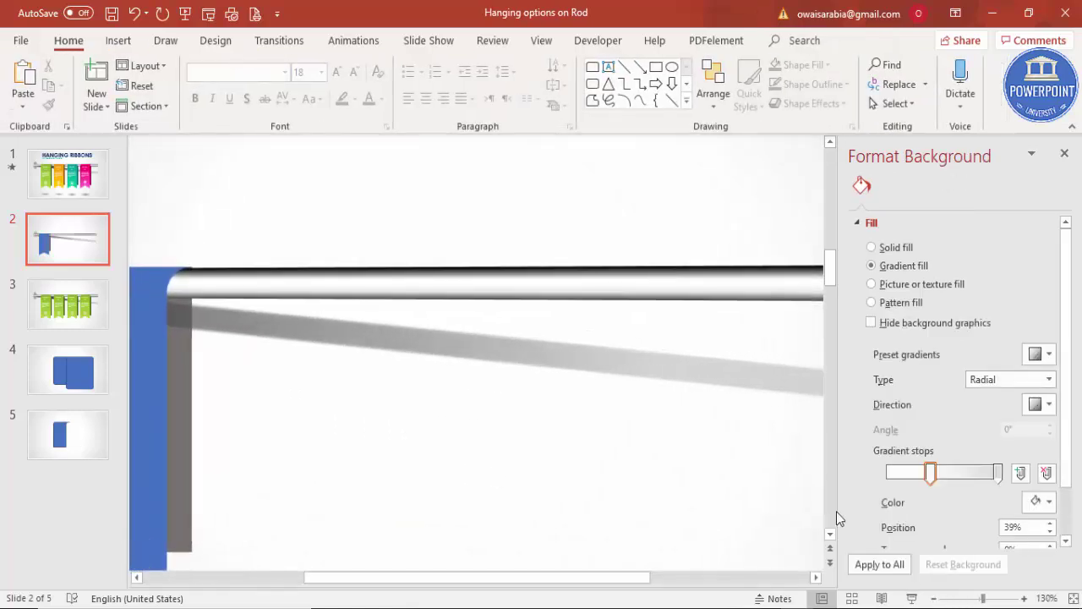
left_click(186, 334)
left_click(204, 413)
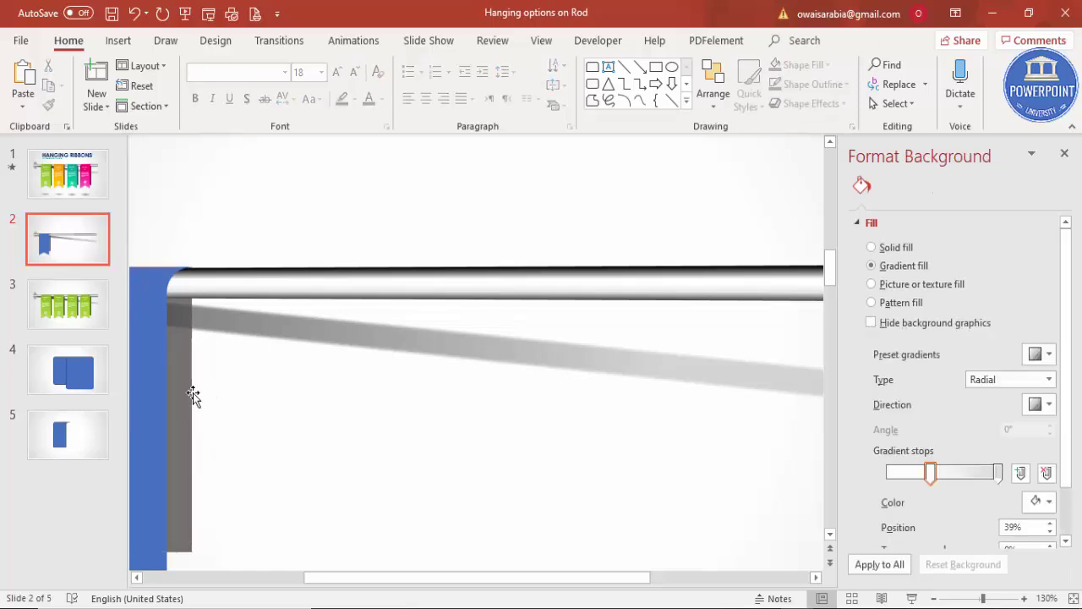
left_click(190, 394)
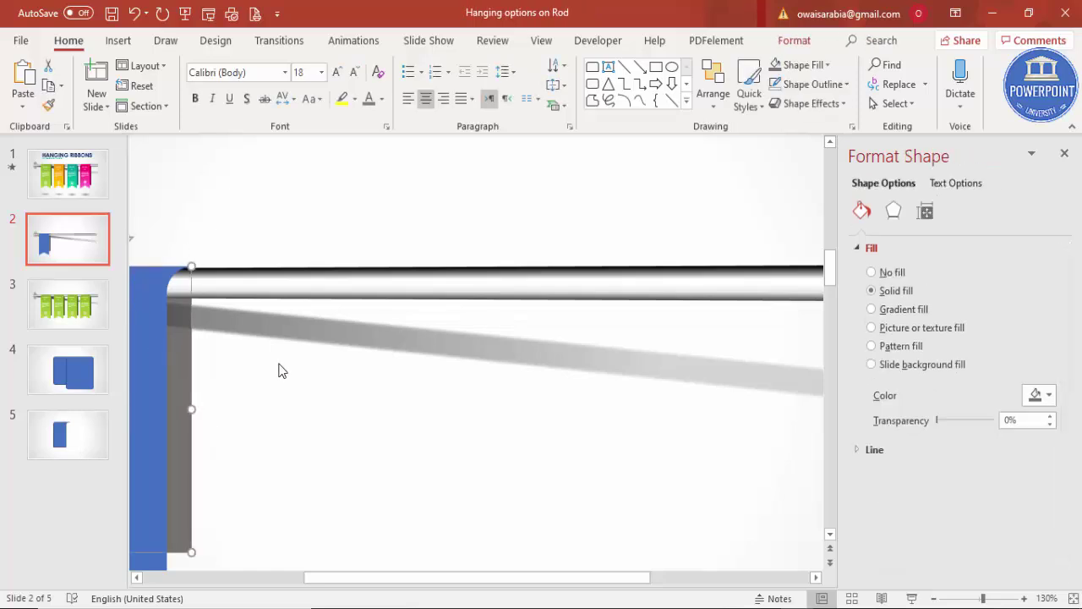
left_click(271, 242)
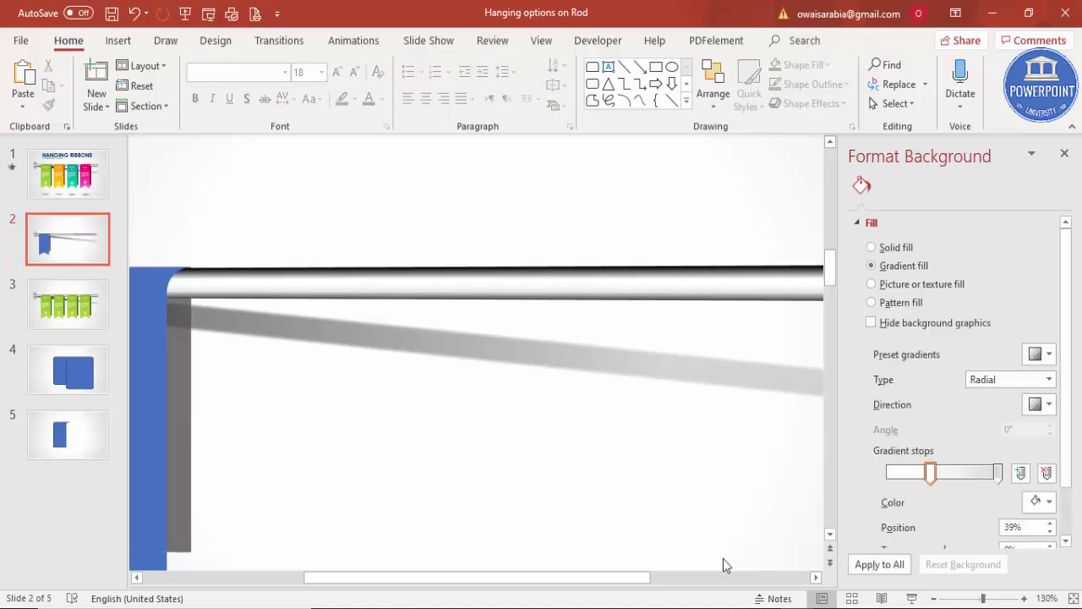
left_click(1072, 599)
Give the blue ribbon a linear gradient fill at 270°, with the white stop at 0%.
left_click(300, 401)
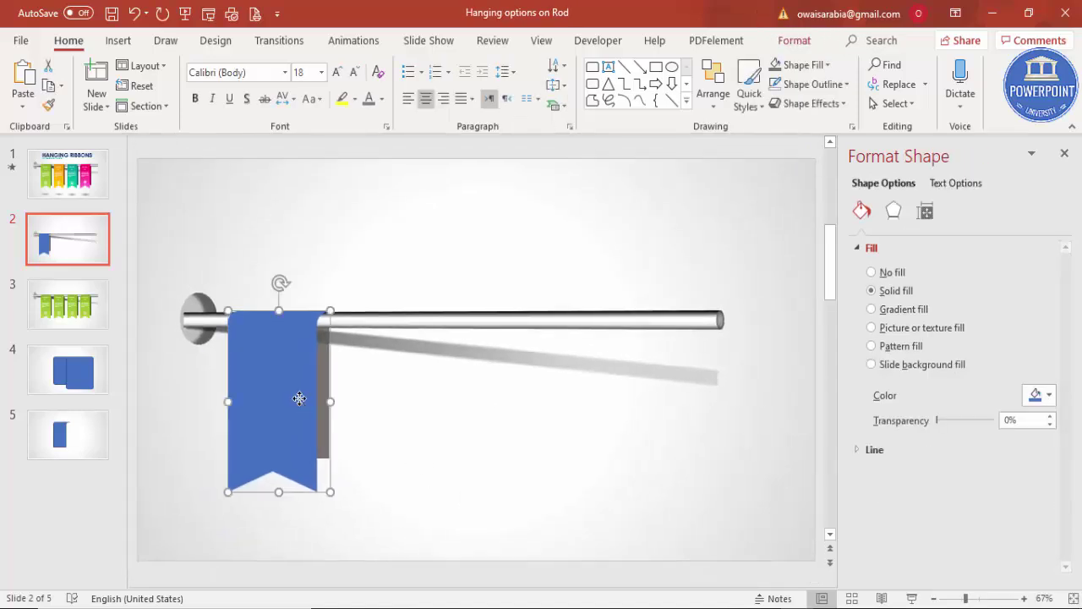
left_click(901, 318)
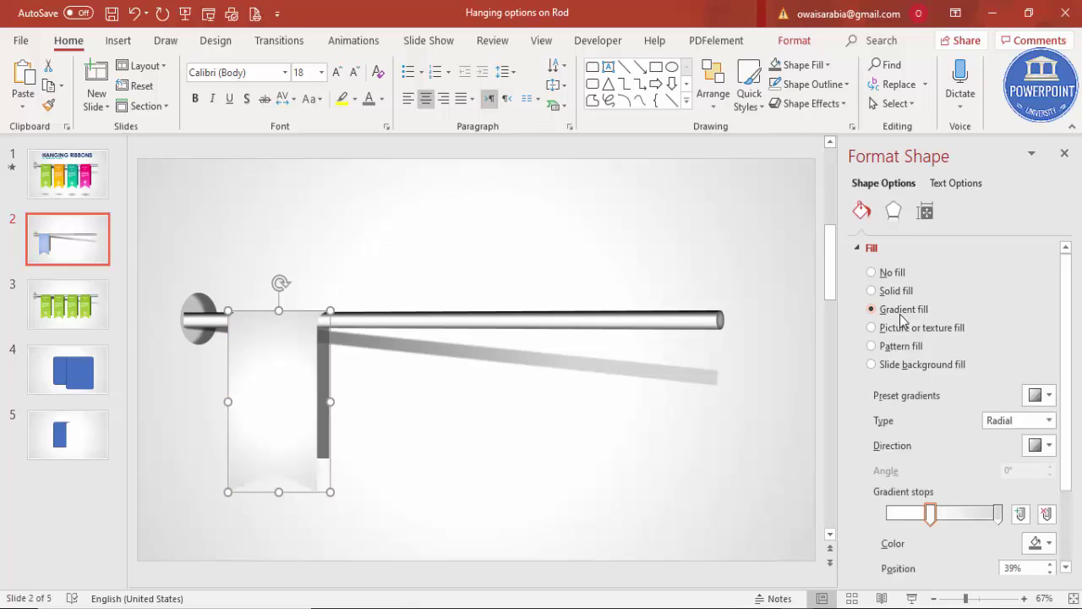
left_click(1015, 420)
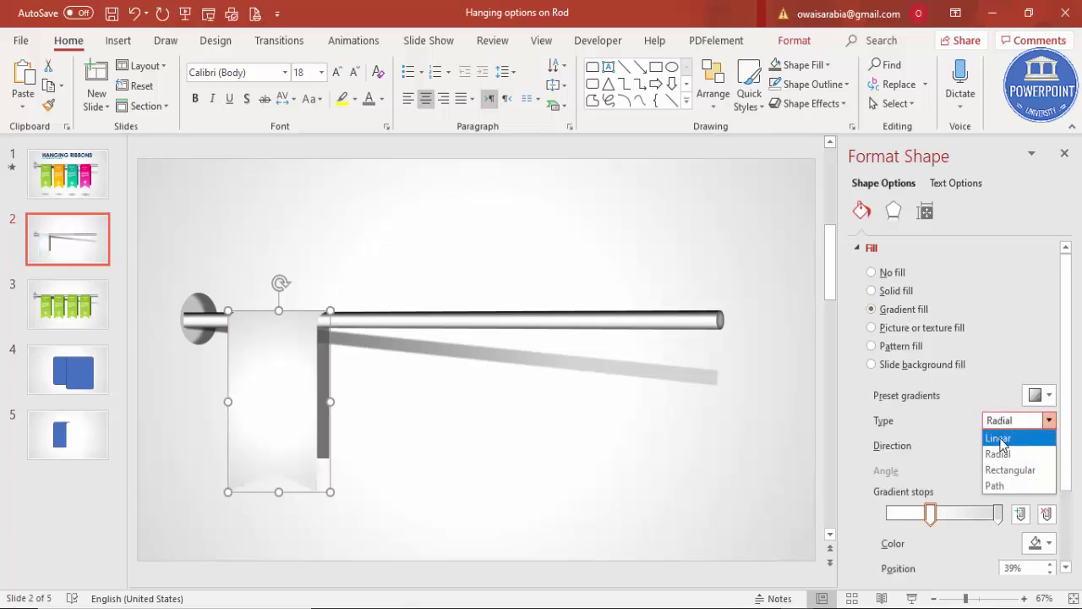
left_click(1002, 438)
left_click_drag(932, 513, 885, 515)
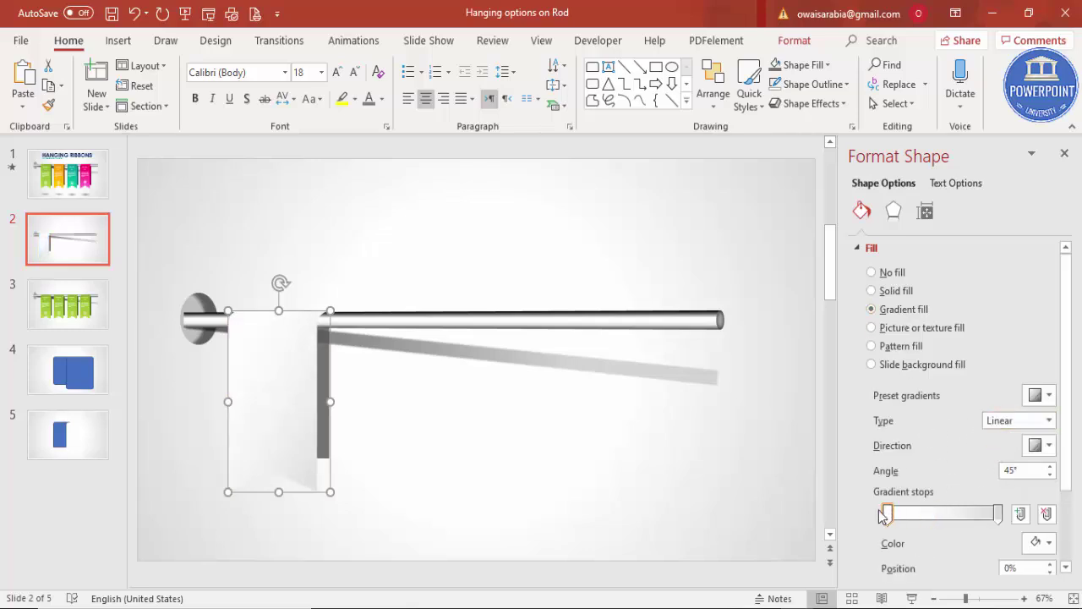
left_click(1048, 446)
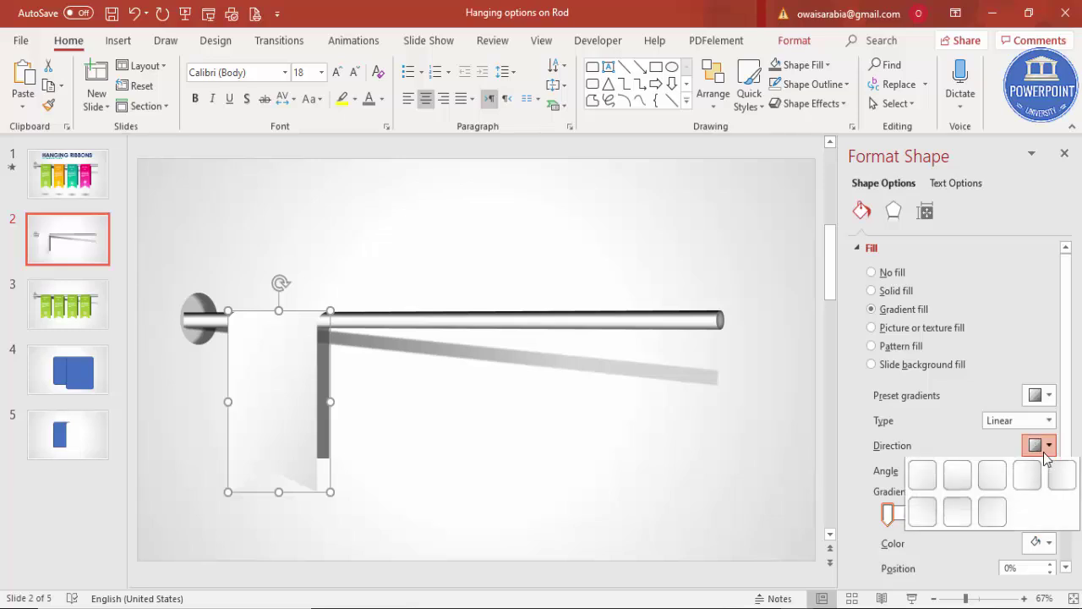
left_click(962, 513)
Set the ribbon gradient's 100% stop to the standard orange, RGB 255, 153, 0.
left_click(999, 513)
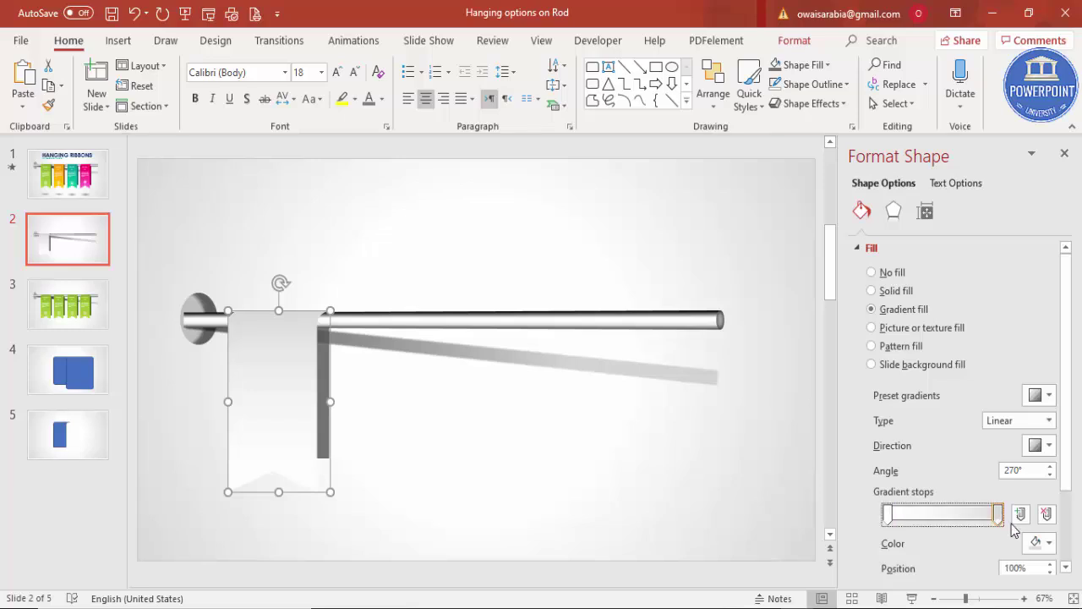
left_click(1047, 543)
left_click(983, 508)
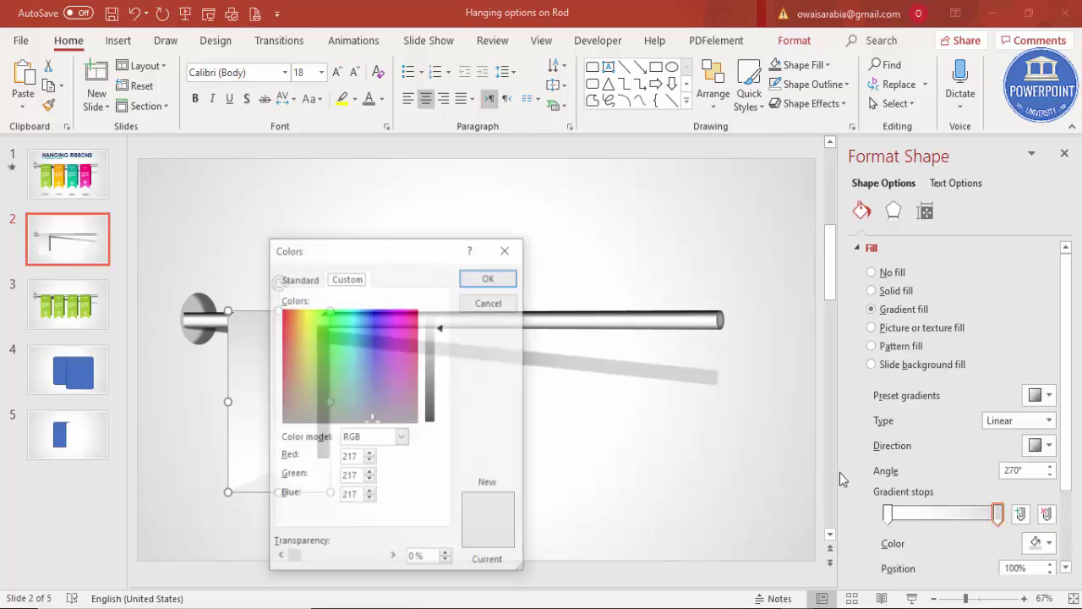
left_click(297, 280)
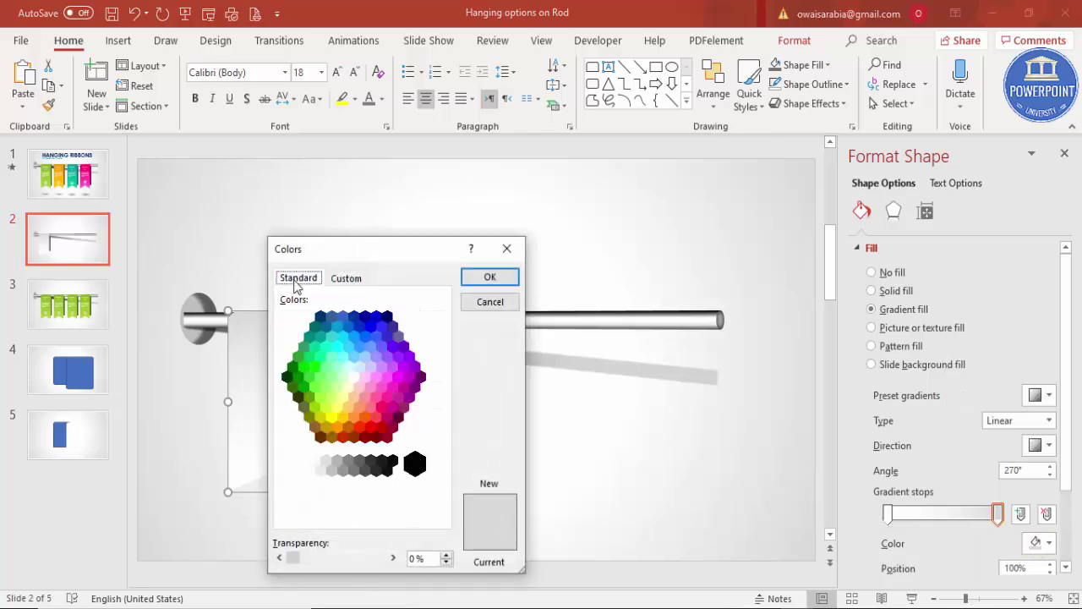
left_click(338, 428)
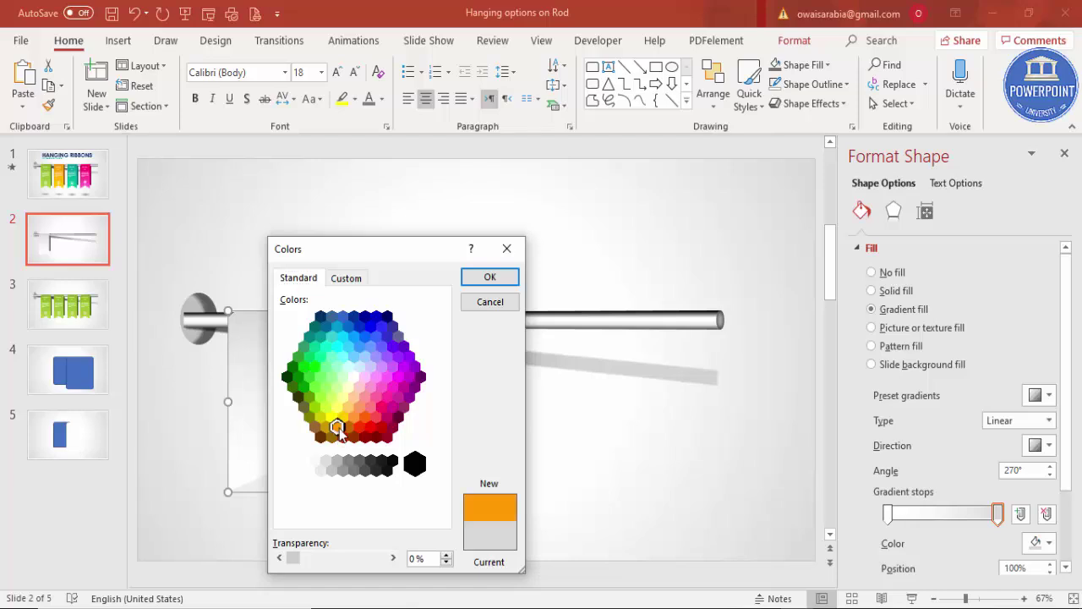
left_click(490, 276)
Set the ribbon gradient's 0% stop to a standard golden yellow.
scroll(1067, 480, "down", 3)
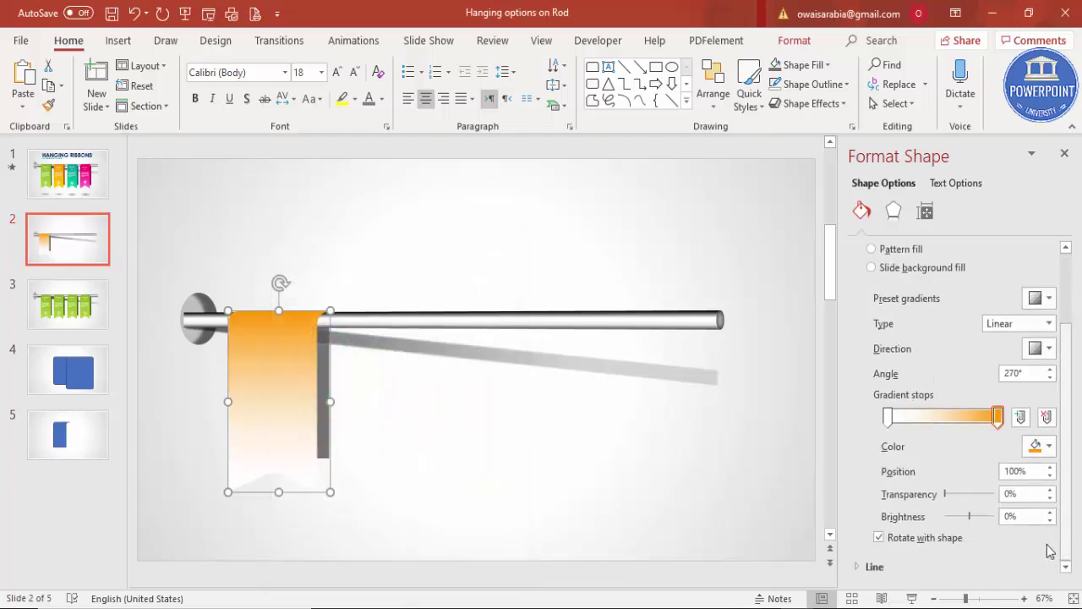
left_click(889, 416)
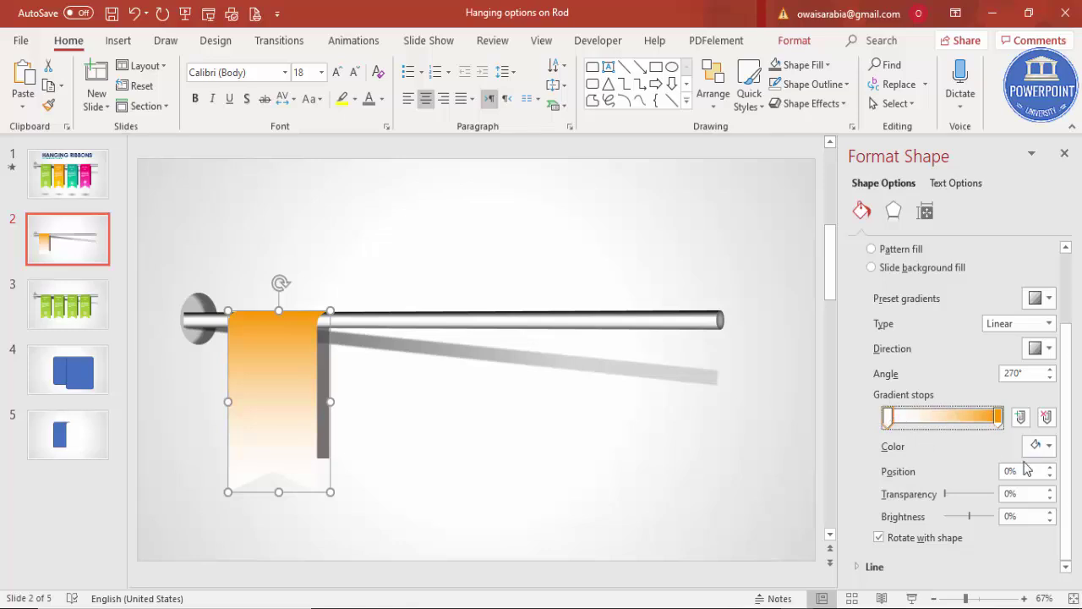
left_click(1048, 445)
left_click(985, 409)
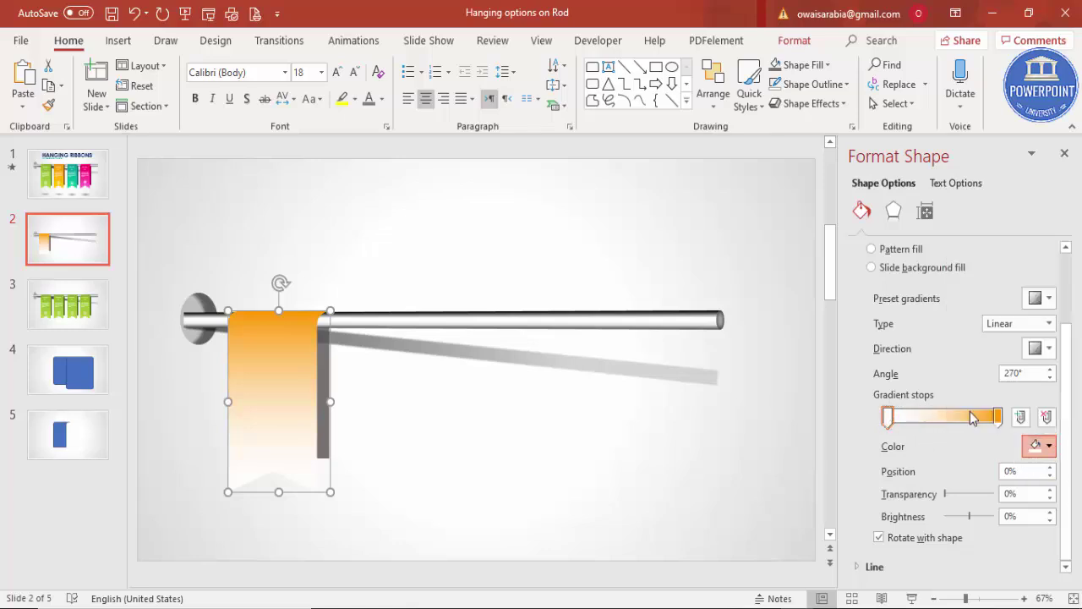
left_click(343, 417)
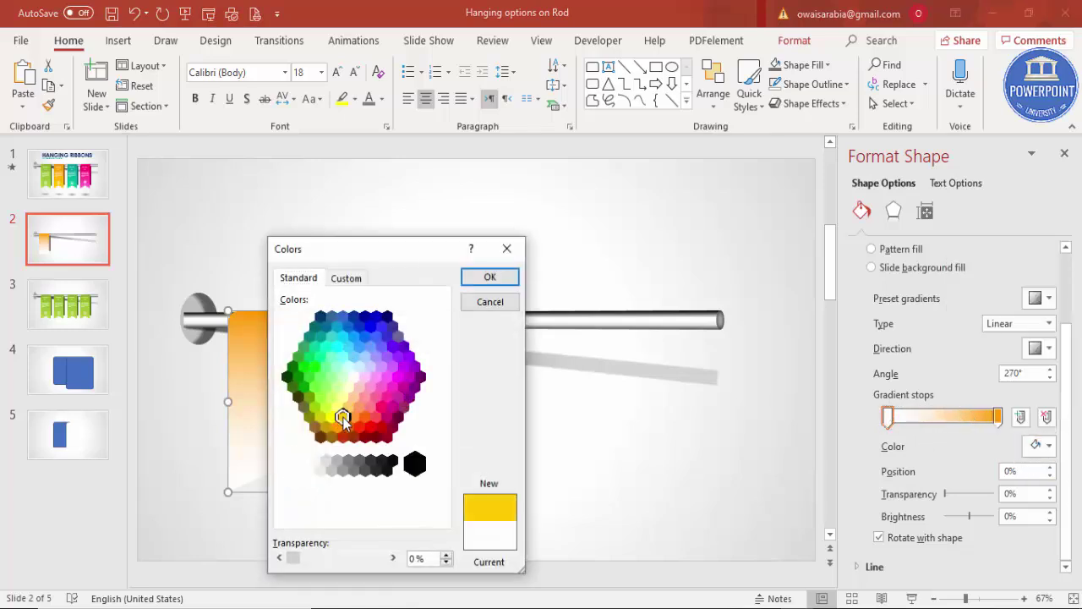
left_click(491, 278)
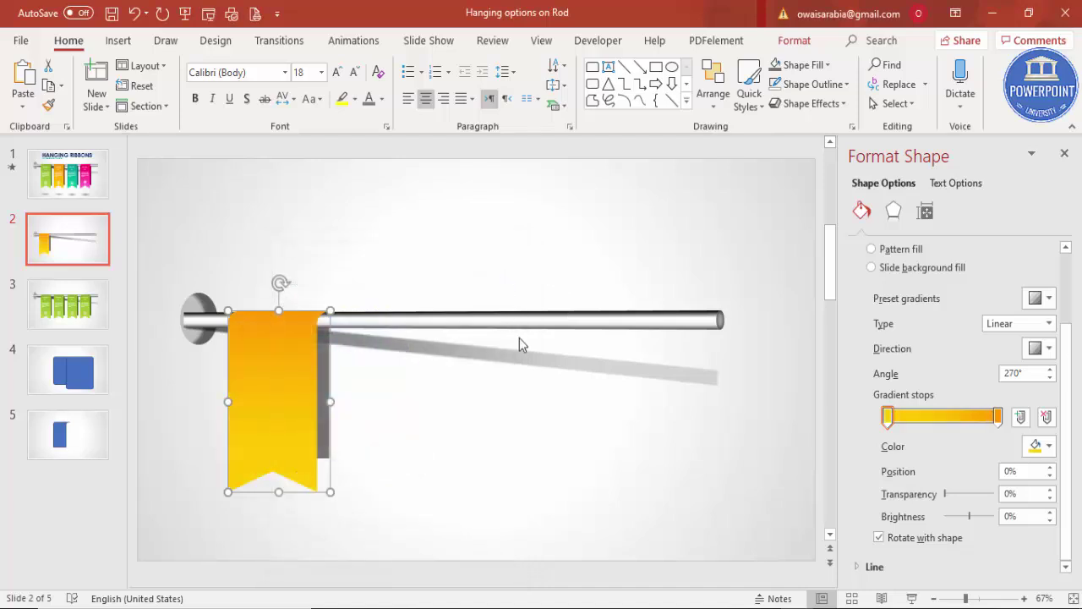
Recolor the gray rectangle behind the ribbon with a darker shade of the ribbon's orange, RGB 204, 121, 0.
left_click(321, 360)
left_click(1039, 395)
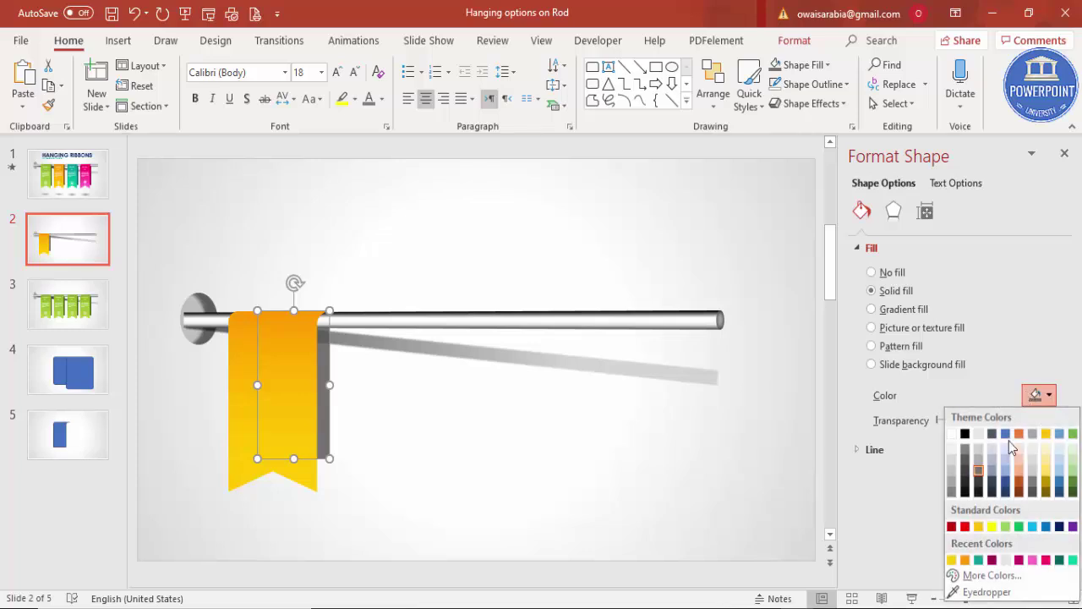
left_click(965, 560)
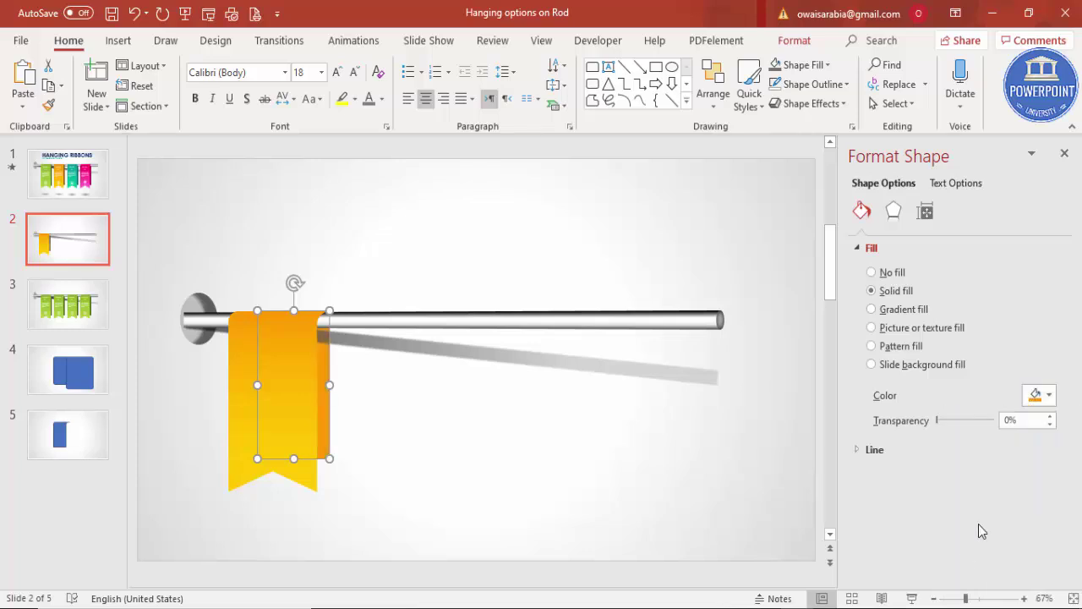
left_click(1036, 395)
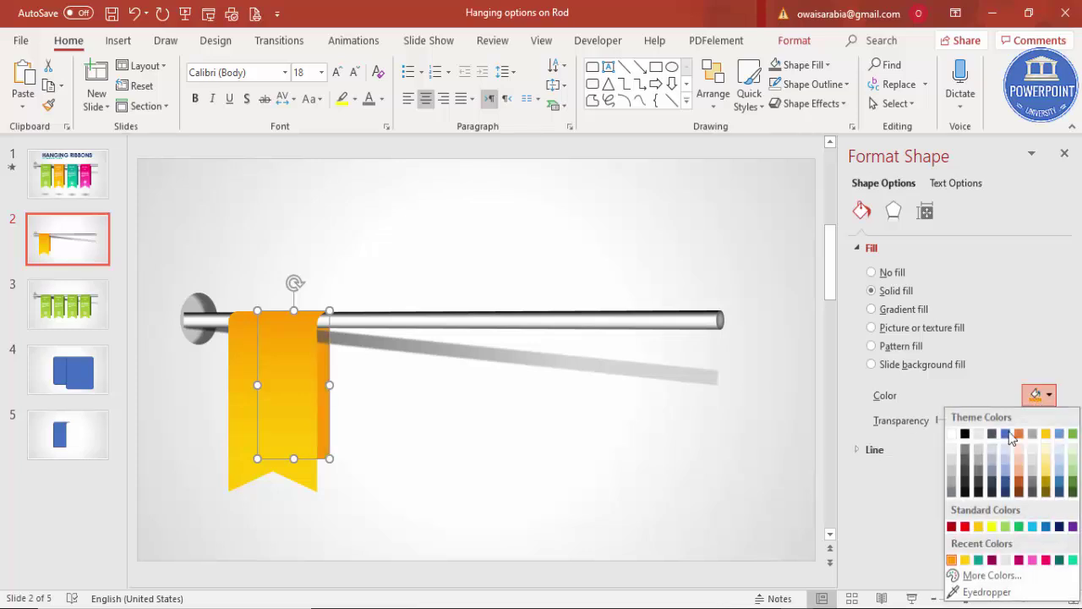
left_click(985, 575)
left_click(346, 278)
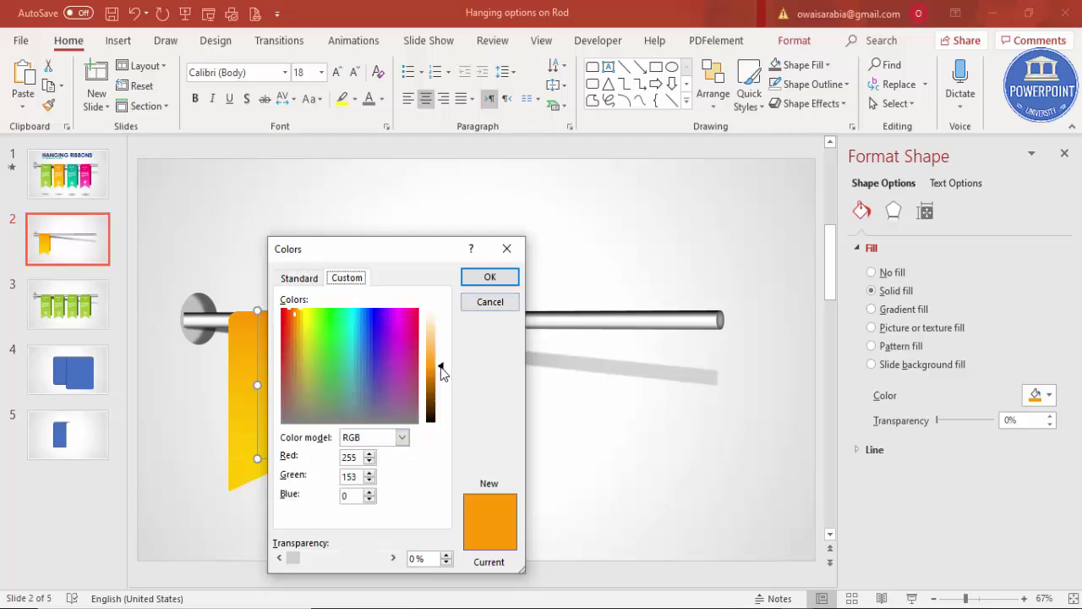
left_click_drag(440, 373, 441, 384)
left_click(485, 281)
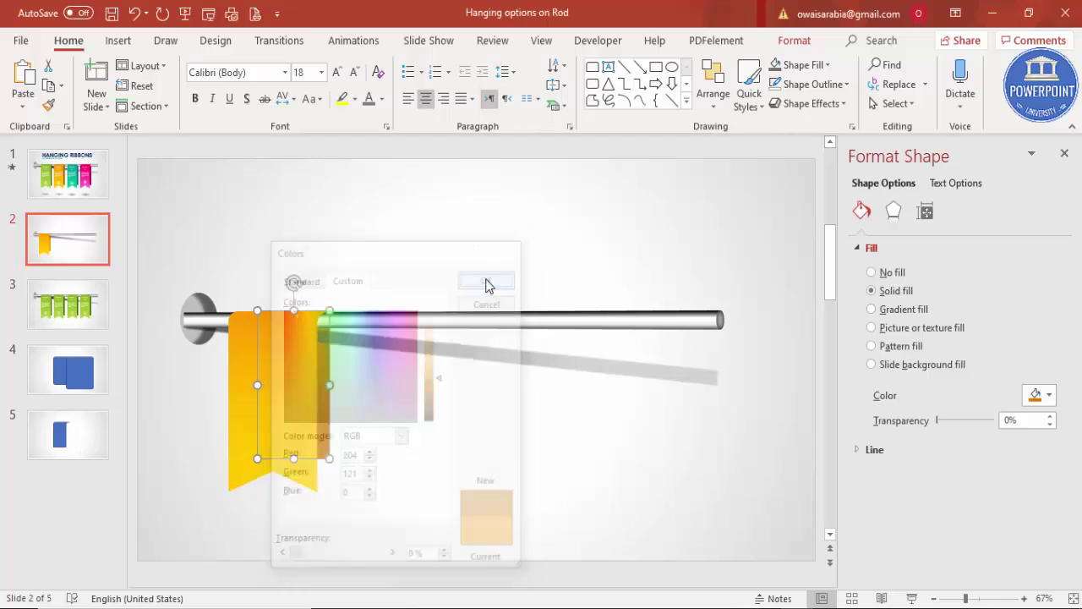
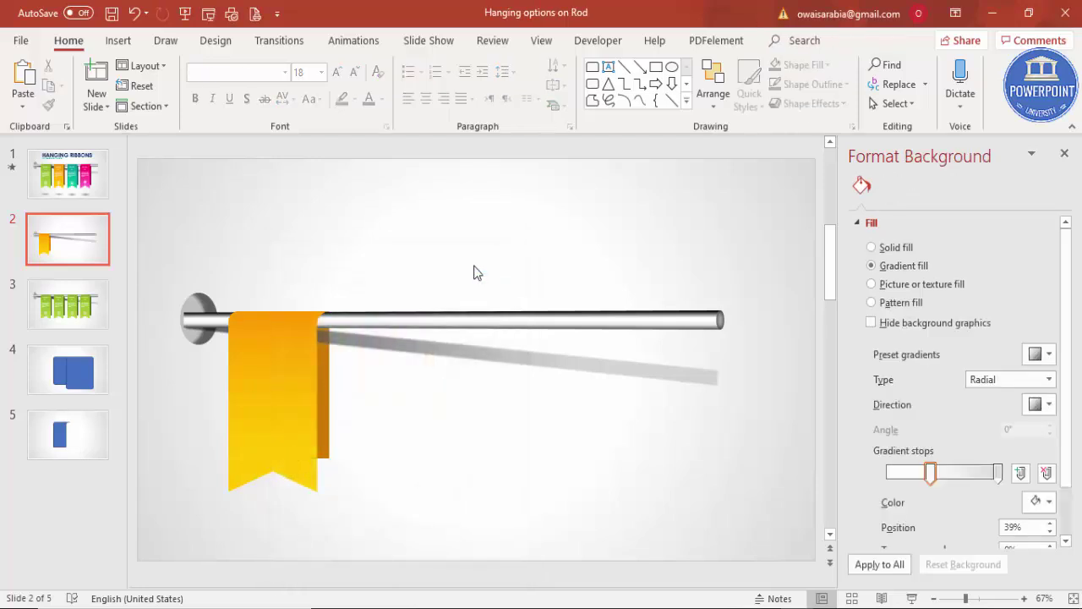
Add a text box above the rod reading "OPTION" with "01" on a second line.
left_click(118, 41)
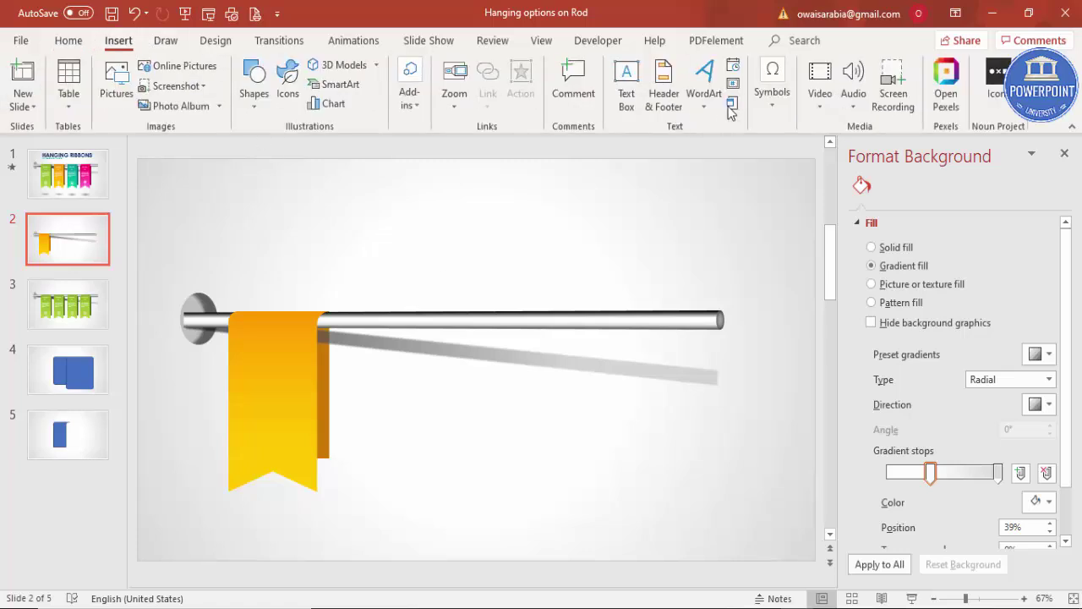
left_click(626, 84)
left_click_drag(352, 188, 450, 227)
type("OPTI")
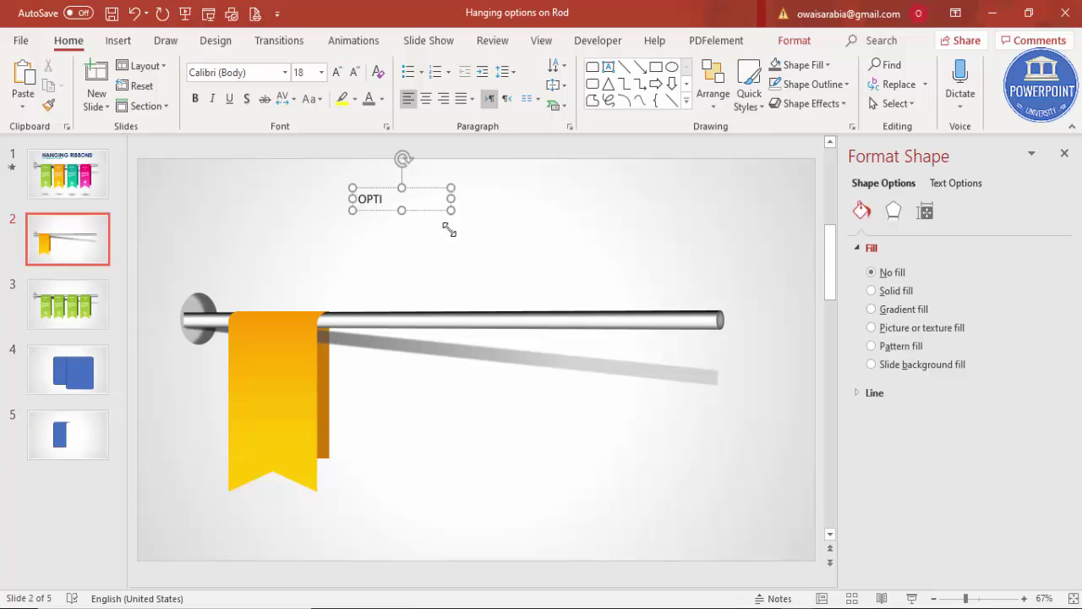
type("ON")
key("Return")
type("0")
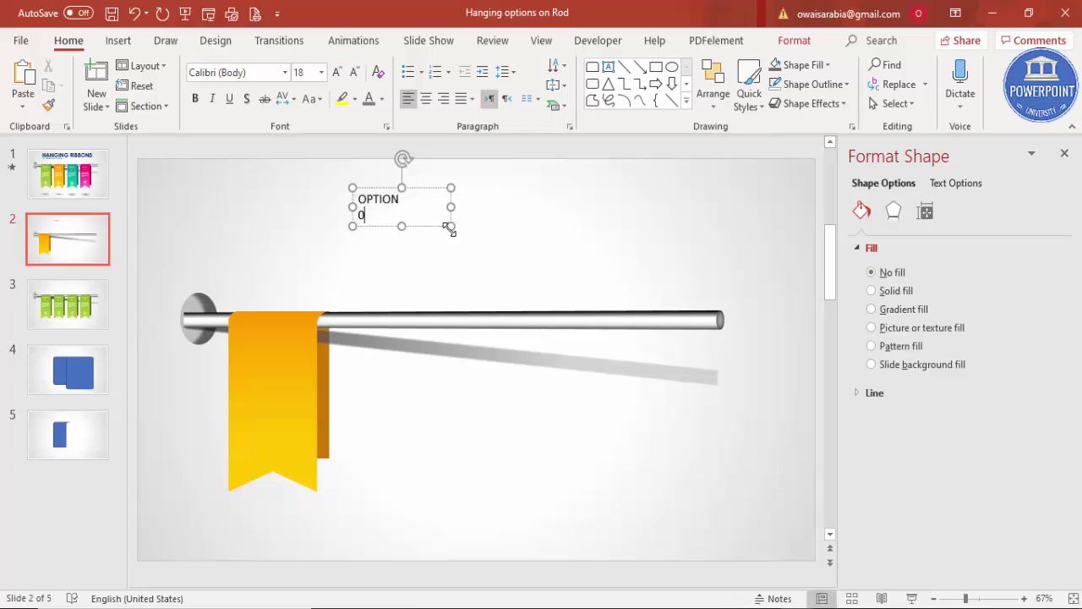
type("1")
key("Return")
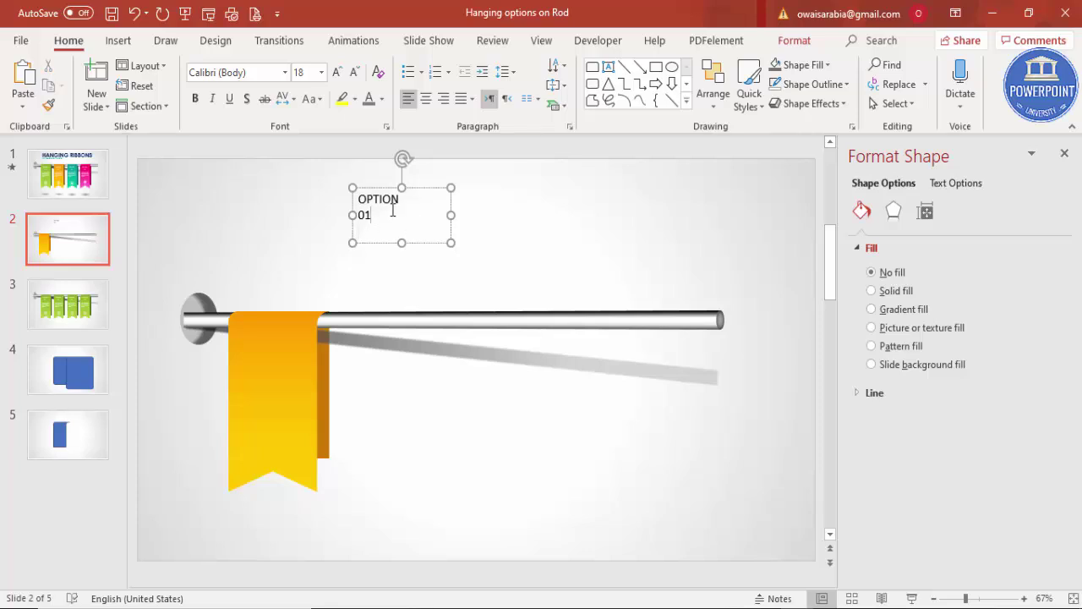
key("BackSpace")
Center the text in the OPTION 01 box and move it onto the upper part of the ribbon.
left_click(418, 186)
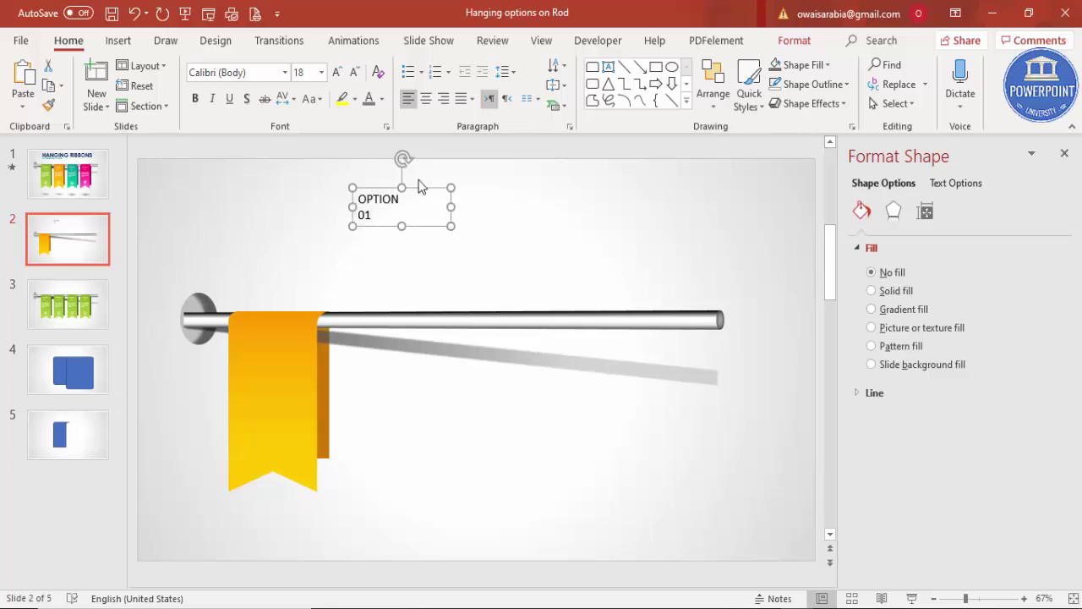
left_click(426, 99)
left_click_drag(435, 191, 303, 334)
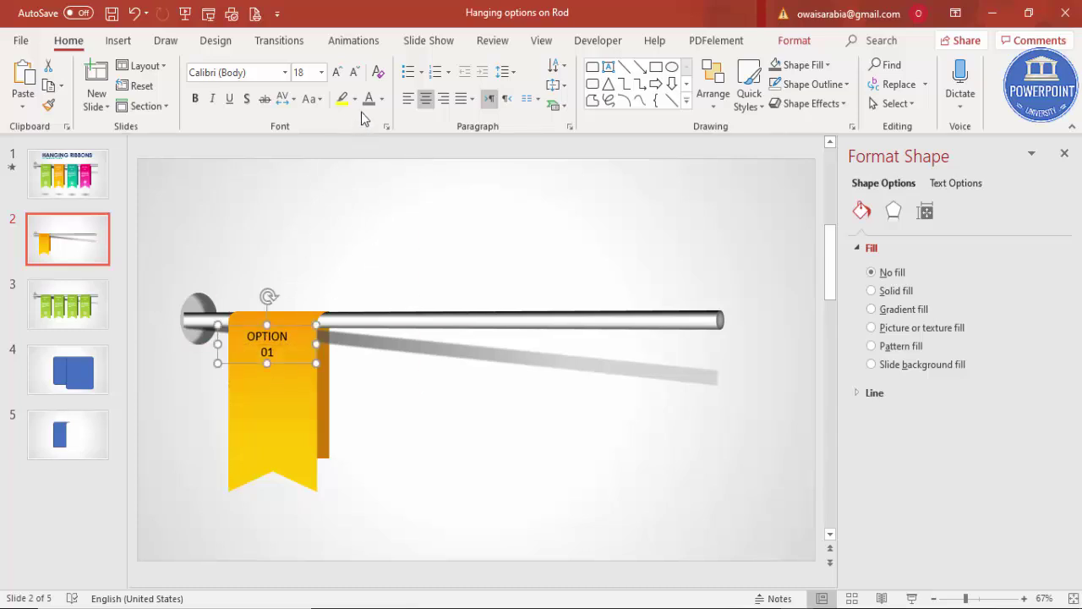
Set the font of the OPTION 01 label to Century Gothic.
left_click(276, 78)
type("Century Gothic")
key("Return")
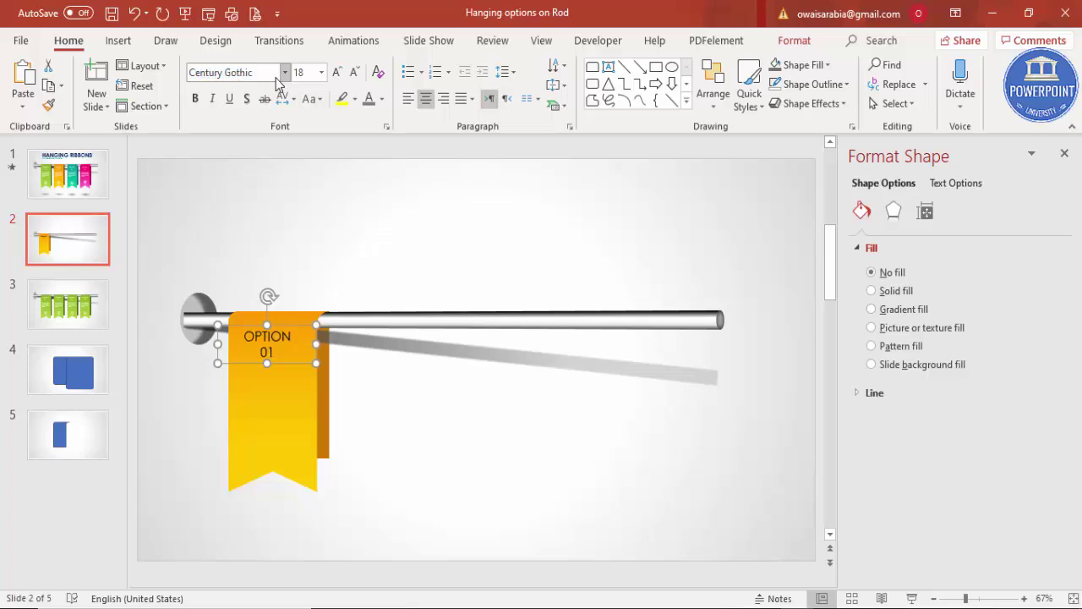
Make the OPTION 01 label bold, white and 20 pt, and fit its text box to the ribbon's width.
left_click(195, 99)
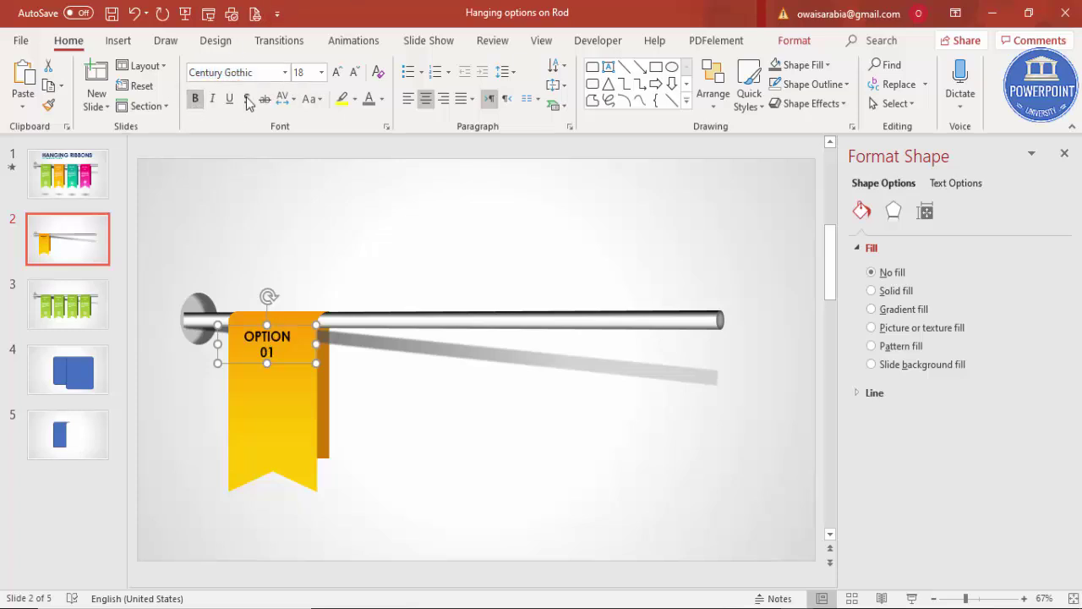
left_click(336, 72)
left_click(382, 99)
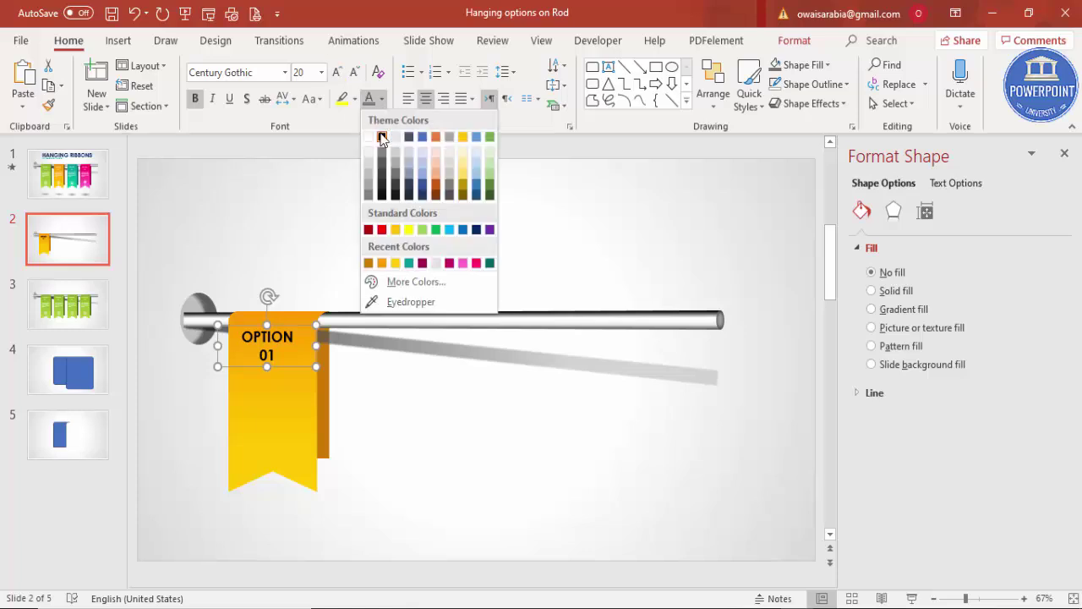
left_click(369, 136)
mouse_move(292, 328)
left_mouse_down()
mouse_move(302, 320)
mouse_move(300, 332)
mouse_move(294, 322)
left_mouse_up()
left_click_drag(219, 342, 228, 341)
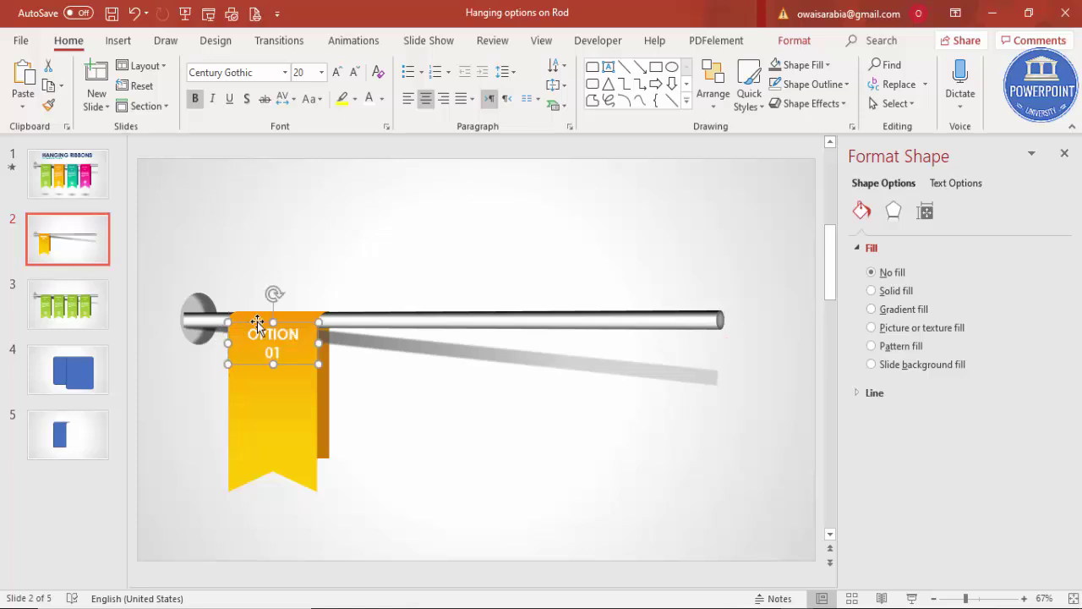
Add a text box below the OPTION 01 label on the ribbon reading "Add detail text here".
left_click(116, 43)
left_click(626, 89)
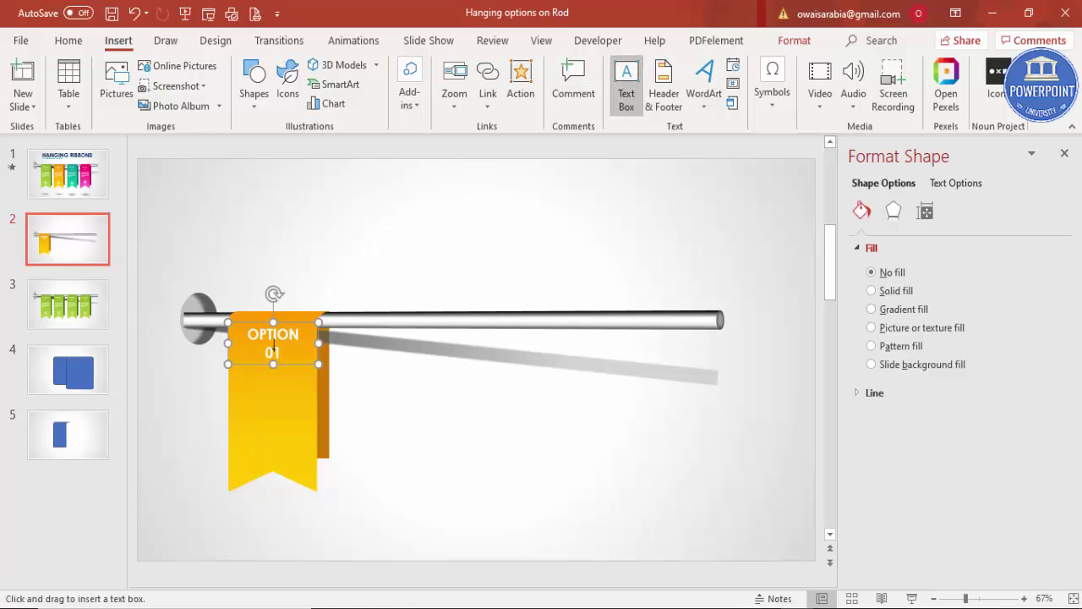
left_click_drag(247, 383, 304, 415)
type("Add detail text here")
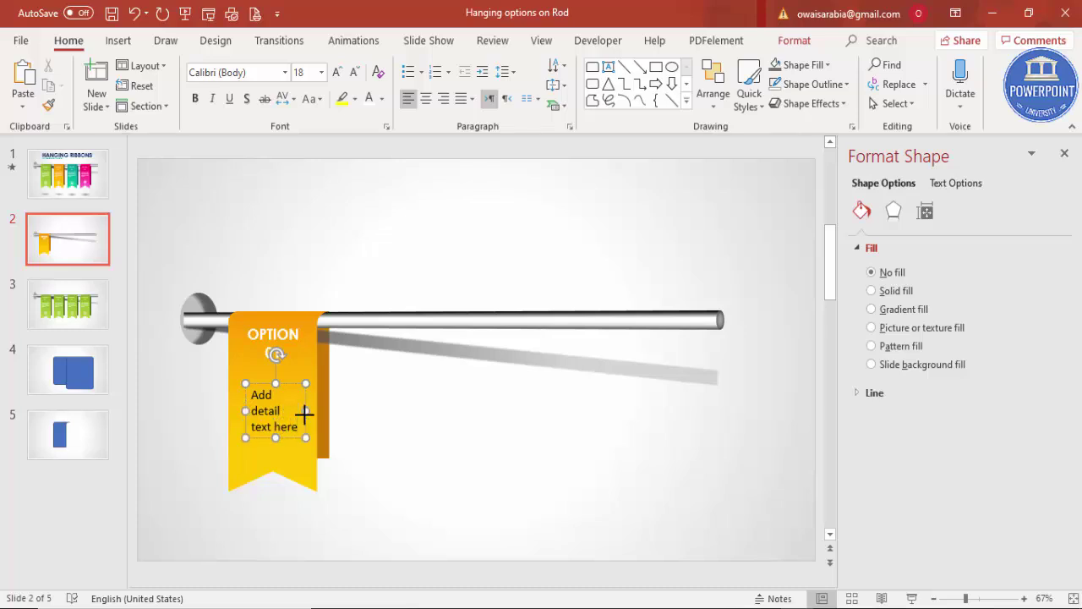
Format the detail text as 14 pt, white and centered, and center its box beneath the OPTION 01 label.
left_click(285, 387)
left_click(292, 394)
left_click(353, 72)
left_click(353, 72)
left_click(368, 99)
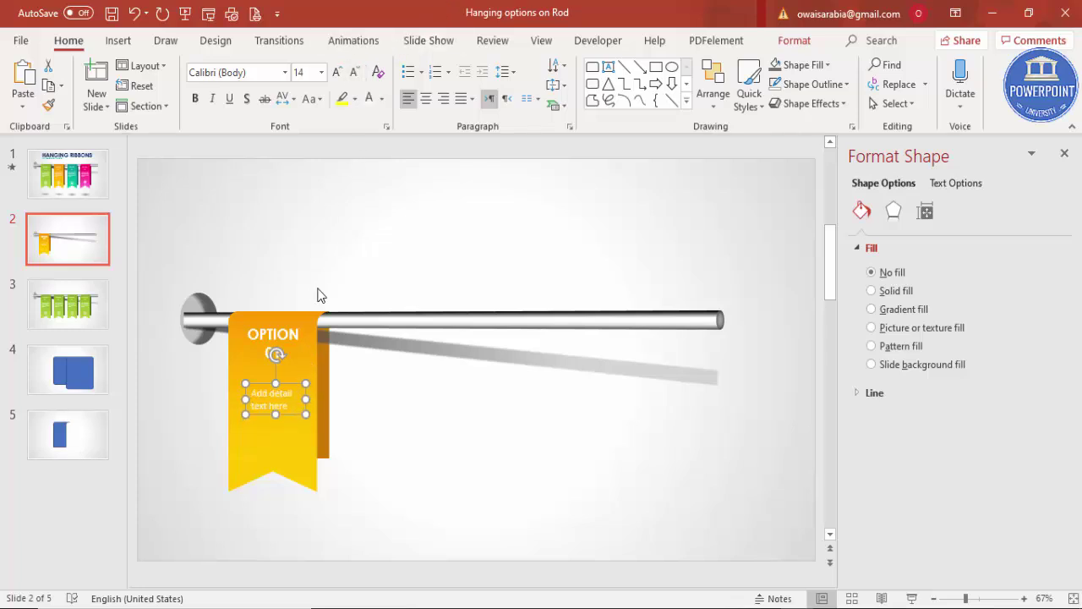
left_click(425, 99)
left_click_drag(291, 387, 285, 377)
left_click(299, 171)
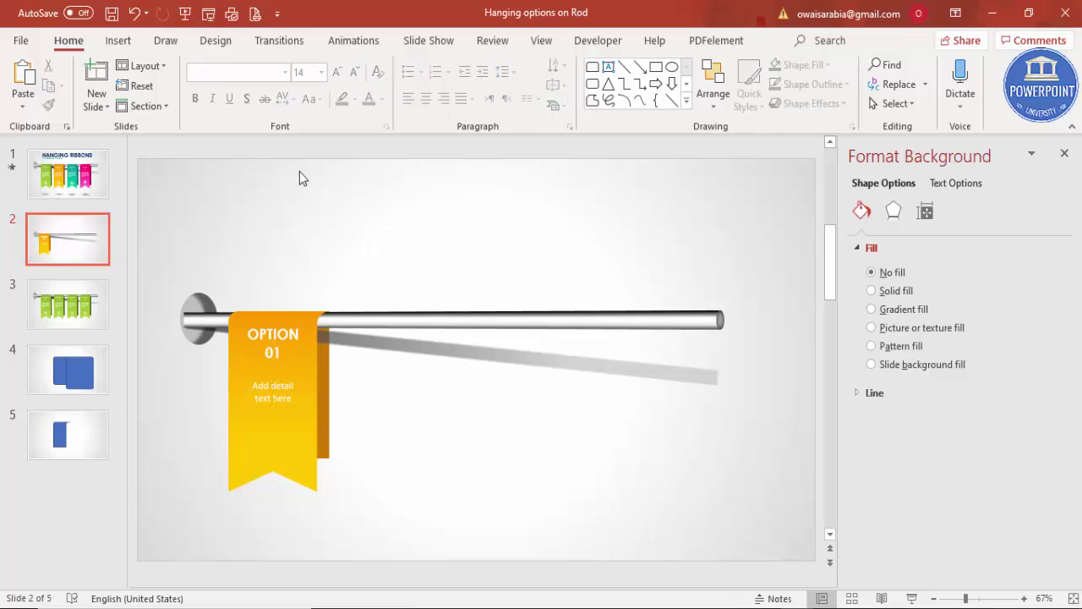
Insert the pie chart icon from the Analytics category and place it on the lower part of the ribbon.
left_click(118, 41)
left_click(283, 95)
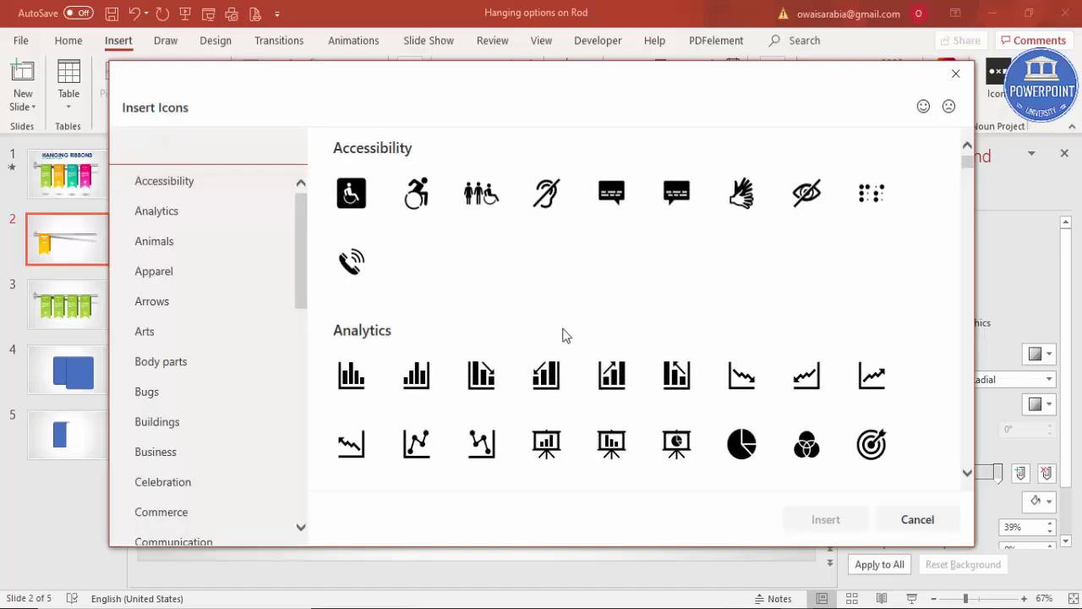
scroll(564, 335, "down", 2)
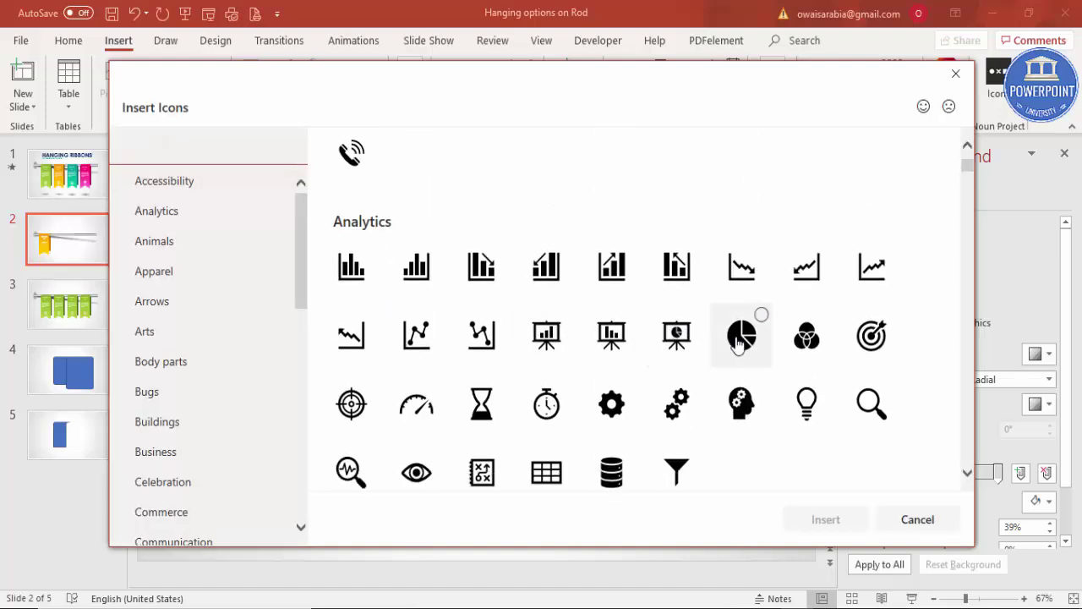
left_click(739, 338)
left_click(833, 517)
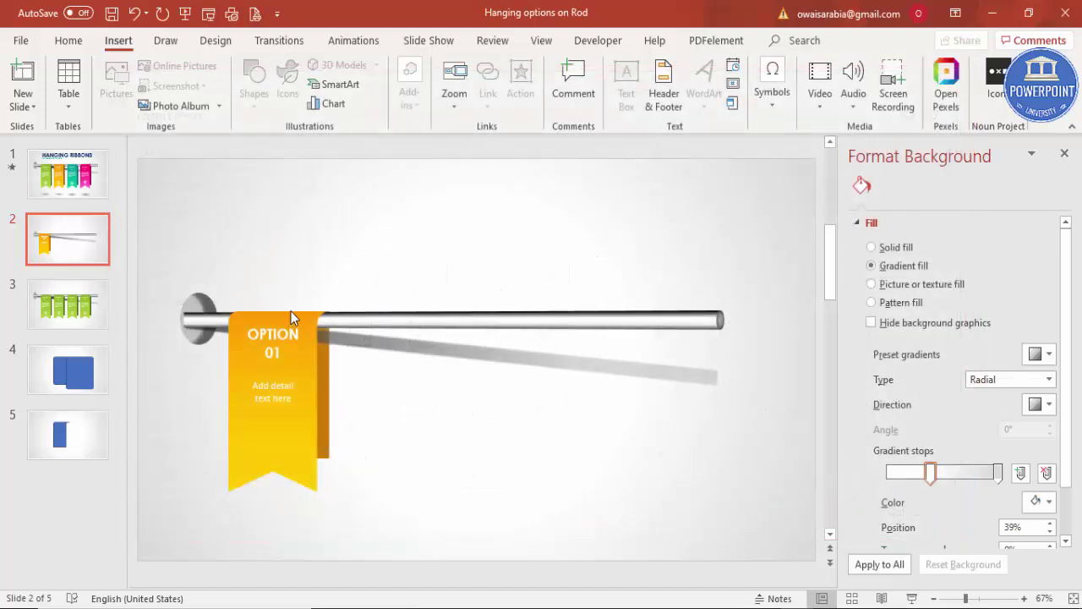
left_click_drag(451, 329, 273, 446)
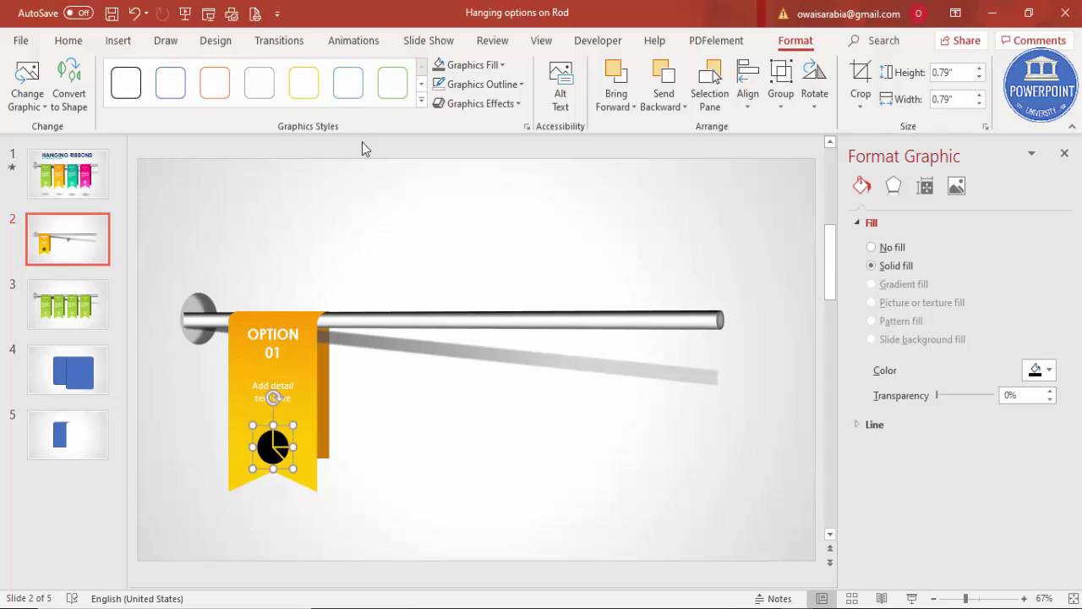
Fill the pie chart icon with white.
left_click(466, 65)
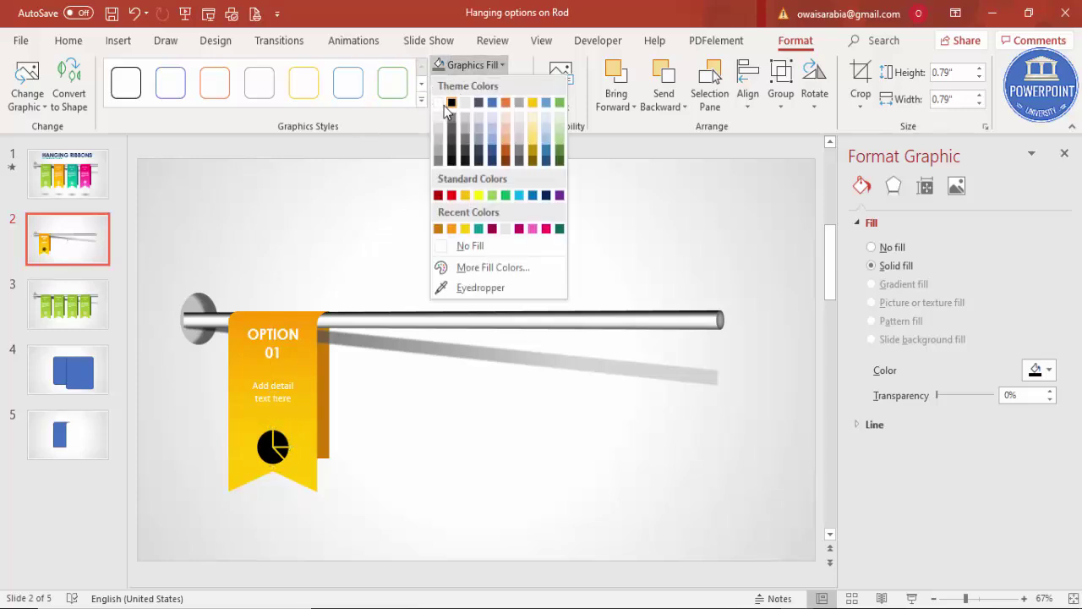
left_click(441, 104)
left_click(399, 507)
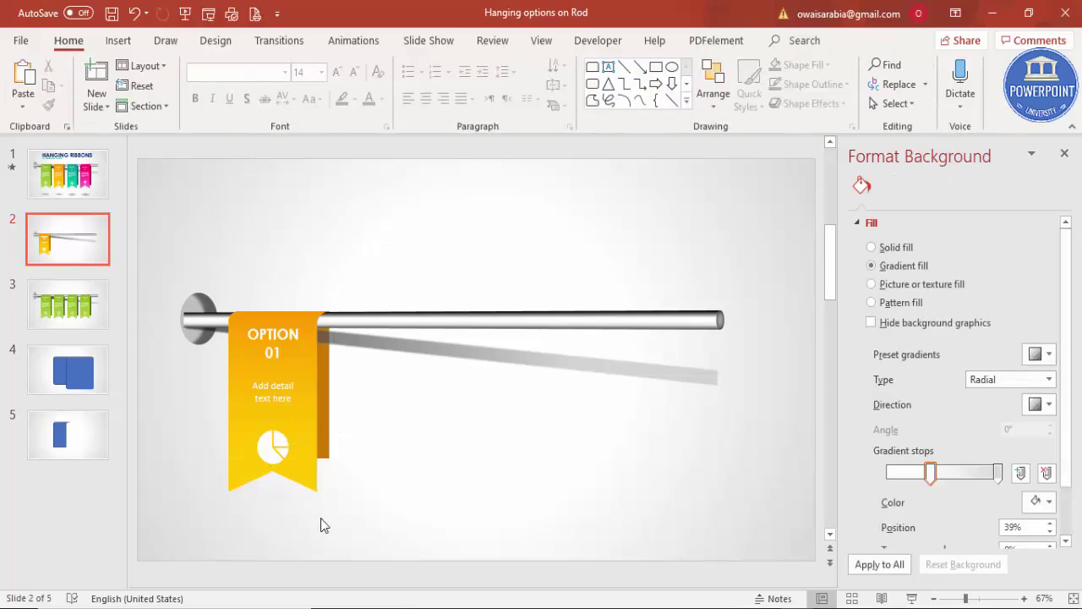
Duplicate the rod's shadow strip and turn the copy into a level oval about 2.69" wide and 0.36" high.
left_click(657, 378)
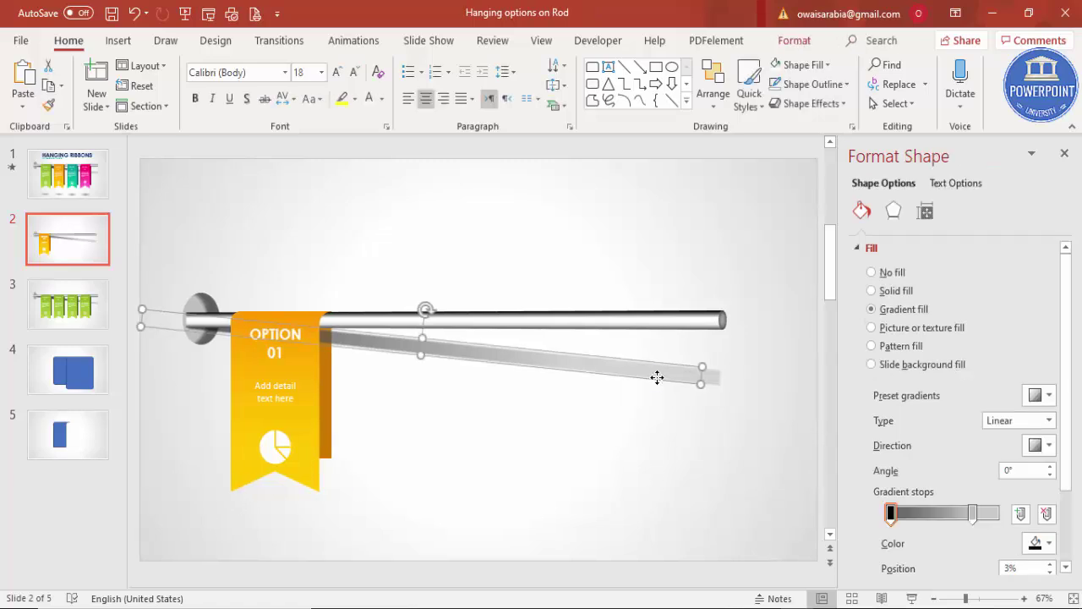
left_click(630, 471)
left_click_drag(630, 383, 630, 486)
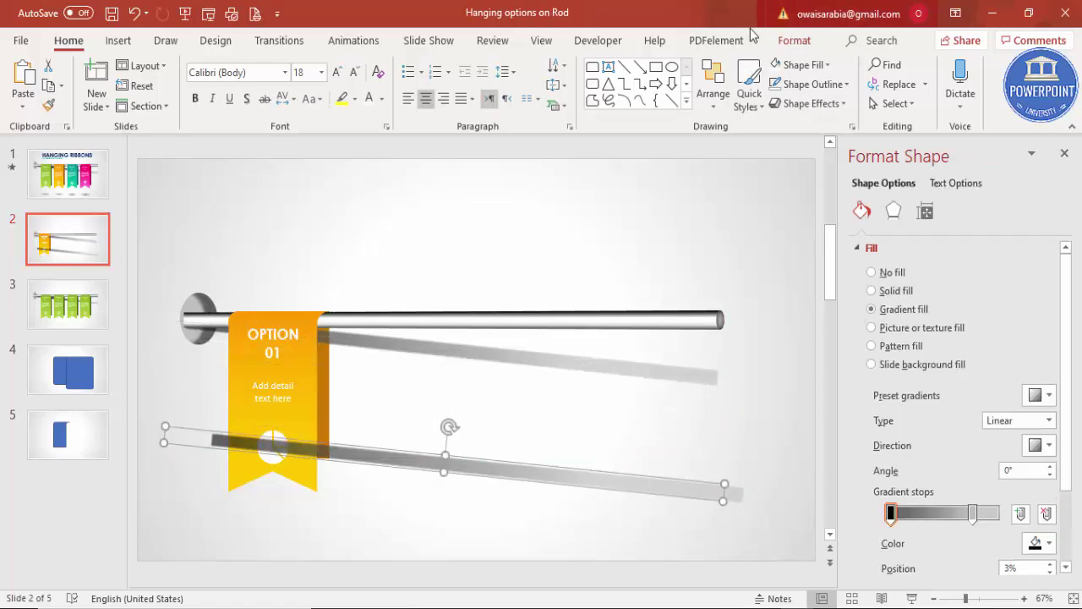
left_click(794, 41)
left_click(157, 65)
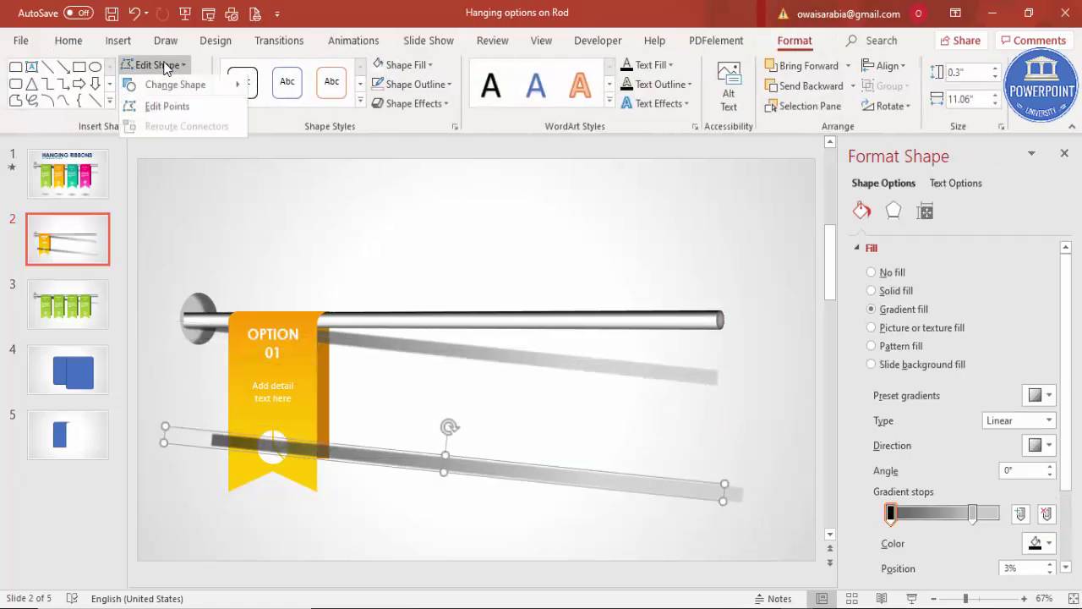
mouse_move(191, 87)
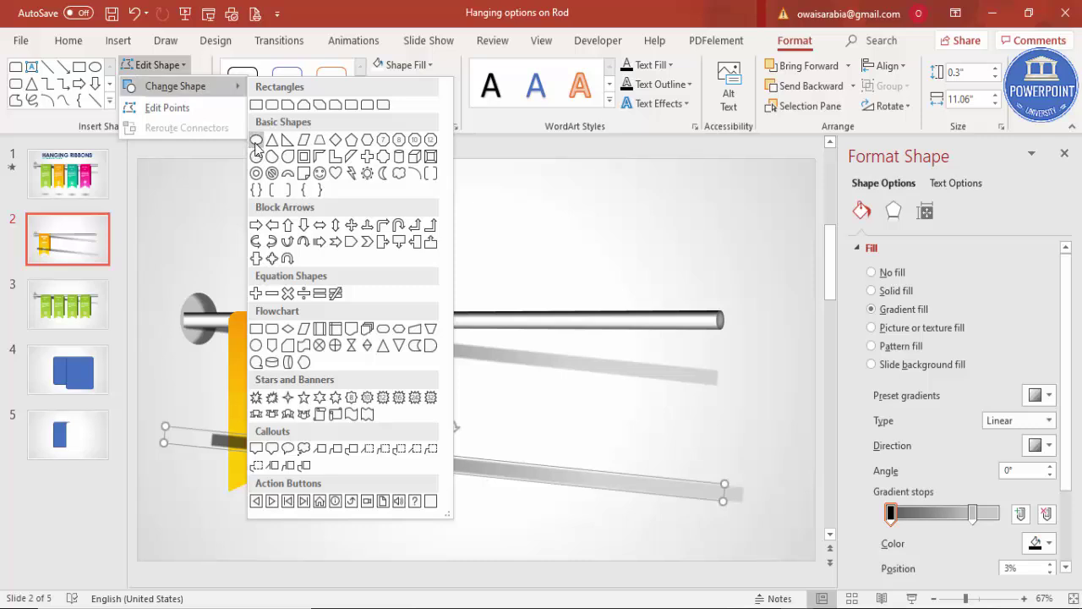
left_click(255, 141)
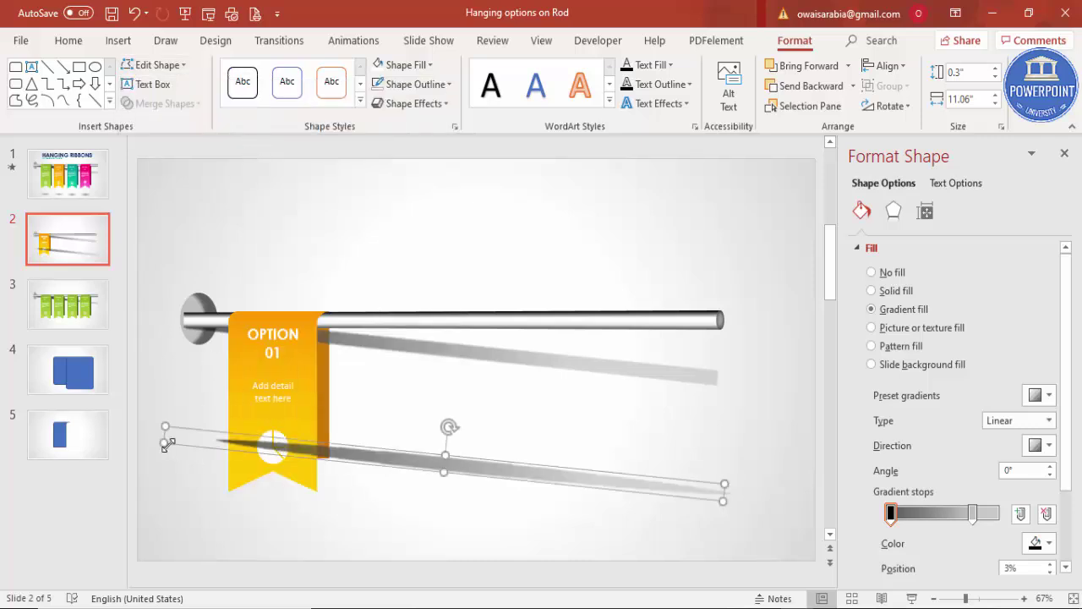
left_click_drag(192, 454, 590, 489)
left_click_drag(662, 448, 657, 450)
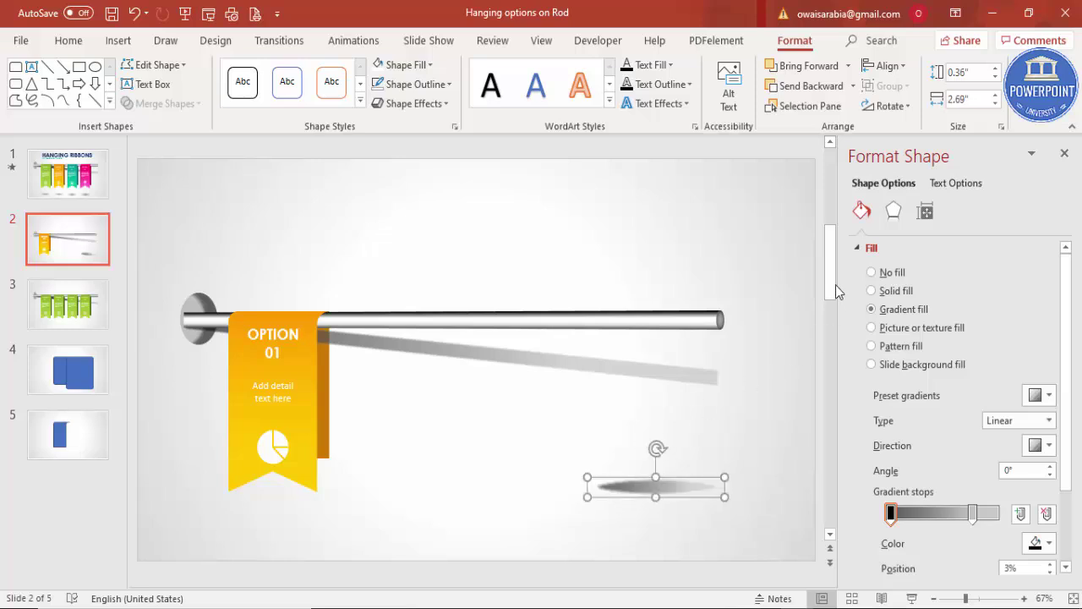
Set the oval shadow's soft edges to 13 pt and place it centered below the ribbon's tail.
left_click(893, 211)
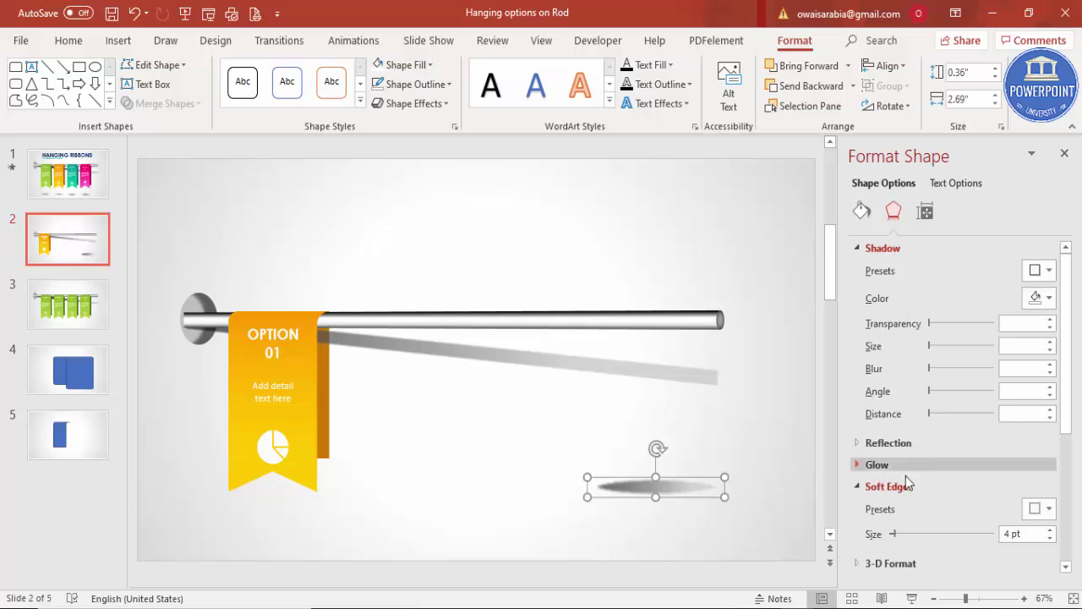
left_click(1050, 530)
left_click(1050, 530)
left_click(1050, 530)
left_click(1051, 531)
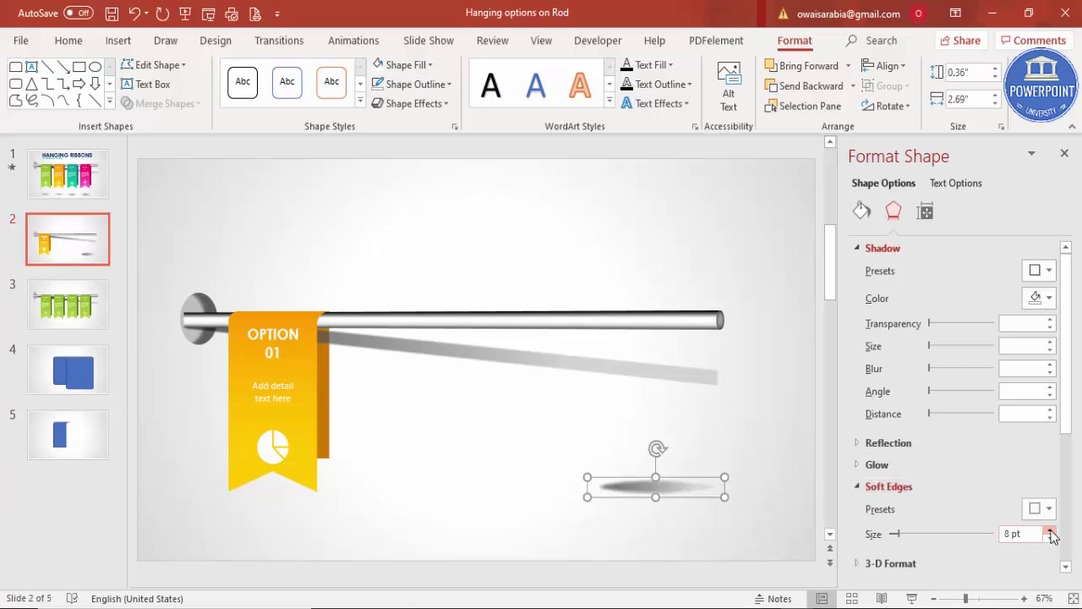
left_click(1050, 530)
left_click(1050, 530)
left_click(1051, 531)
left_click(1051, 530)
left_click(1050, 530)
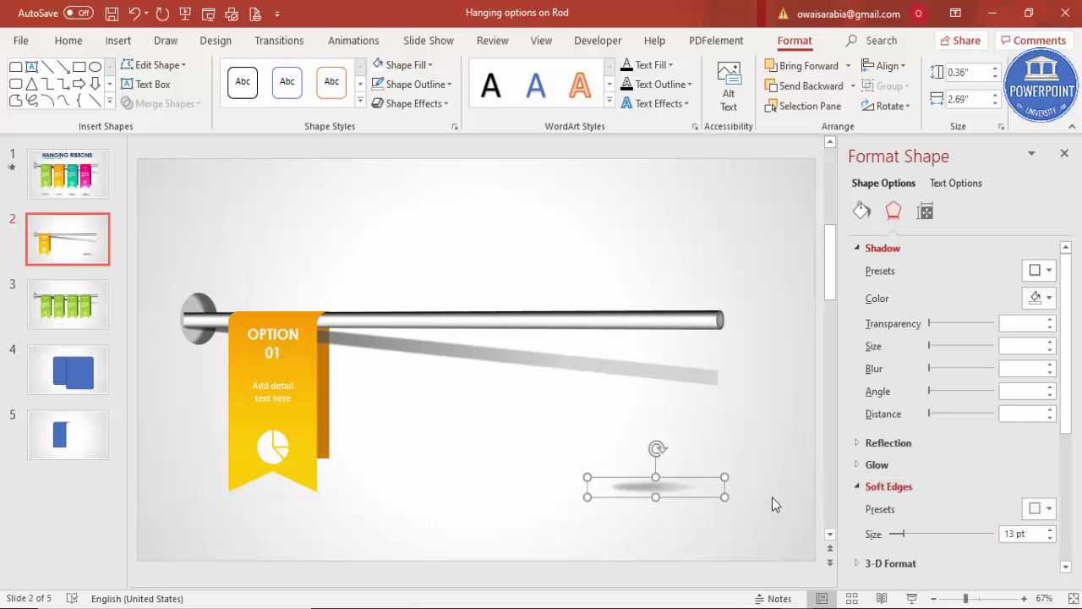
left_click_drag(668, 483, 291, 529)
left_click(389, 499)
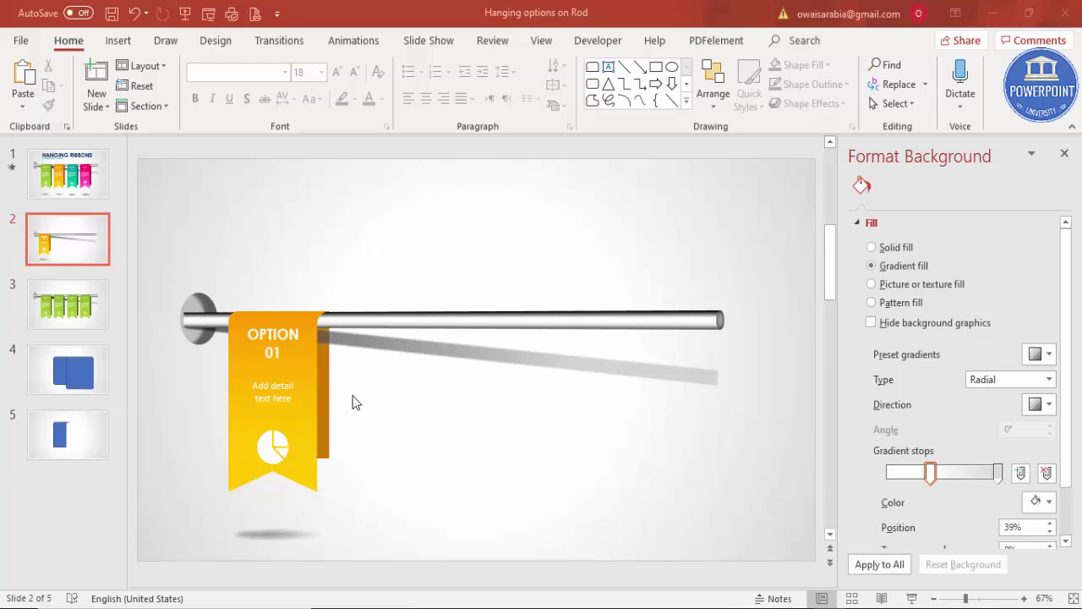
Group the pie chart icon, the detail text, the OPTION 01 label and the front ribbon shape.
left_click(277, 446)
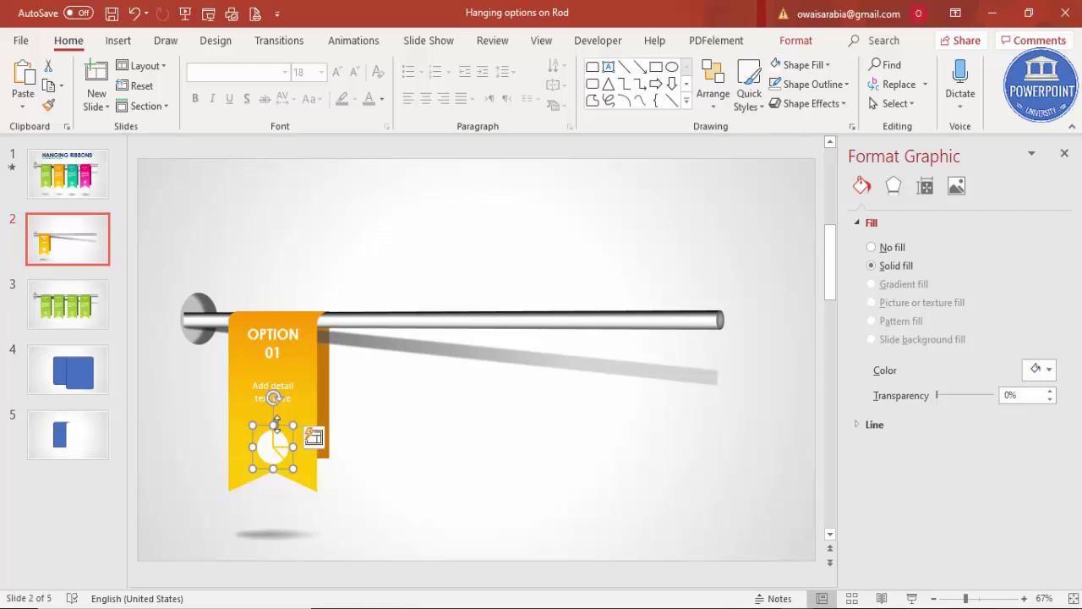
left_click(287, 380, "shift")
left_click(293, 336, "shift")
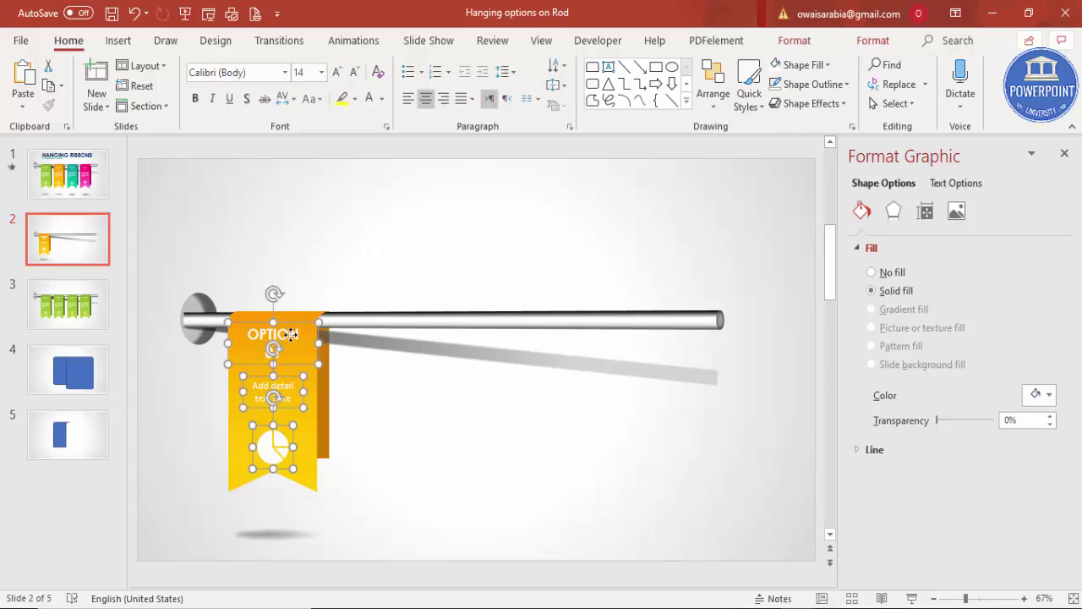
left_click(313, 432, "shift")
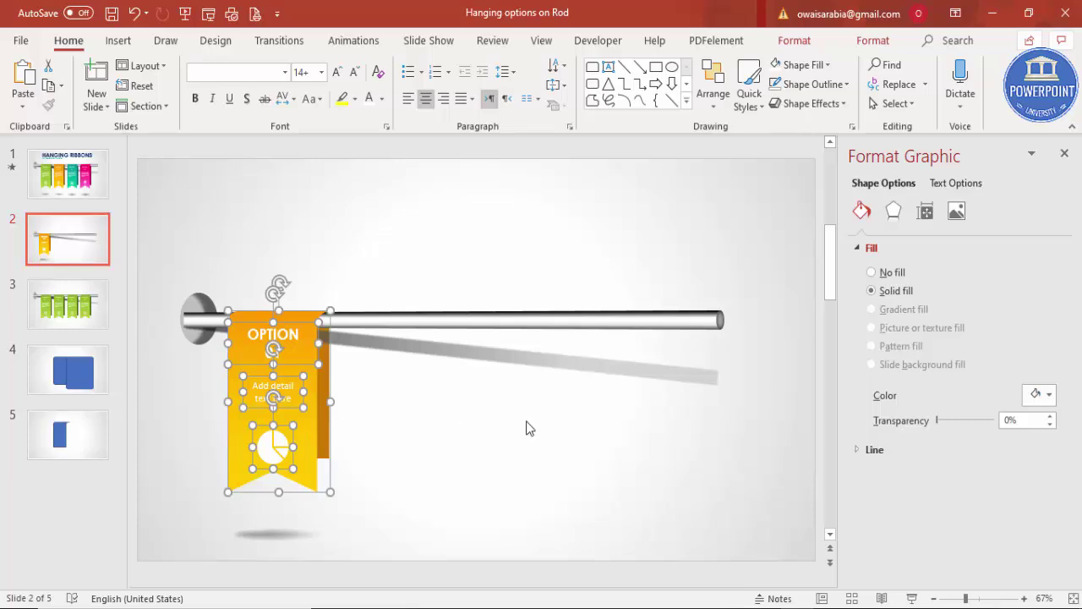
key("ctrl+g")
left_click(497, 462)
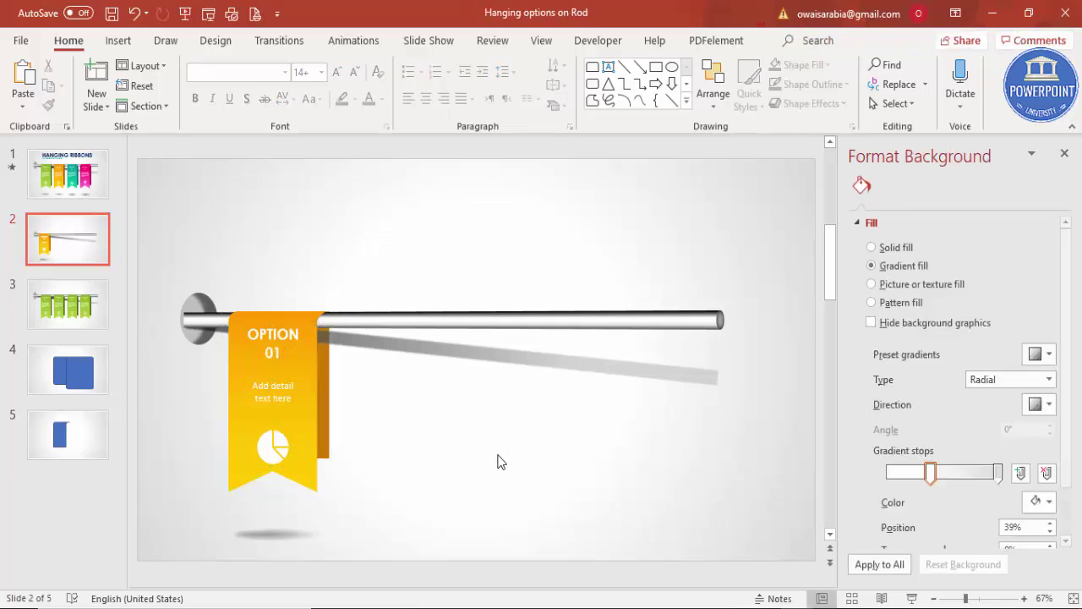
Duplicate the ribbon group, its dark back rectangle and its oval shadow, and hang the copy beside the first ribbon.
left_click(306, 381)
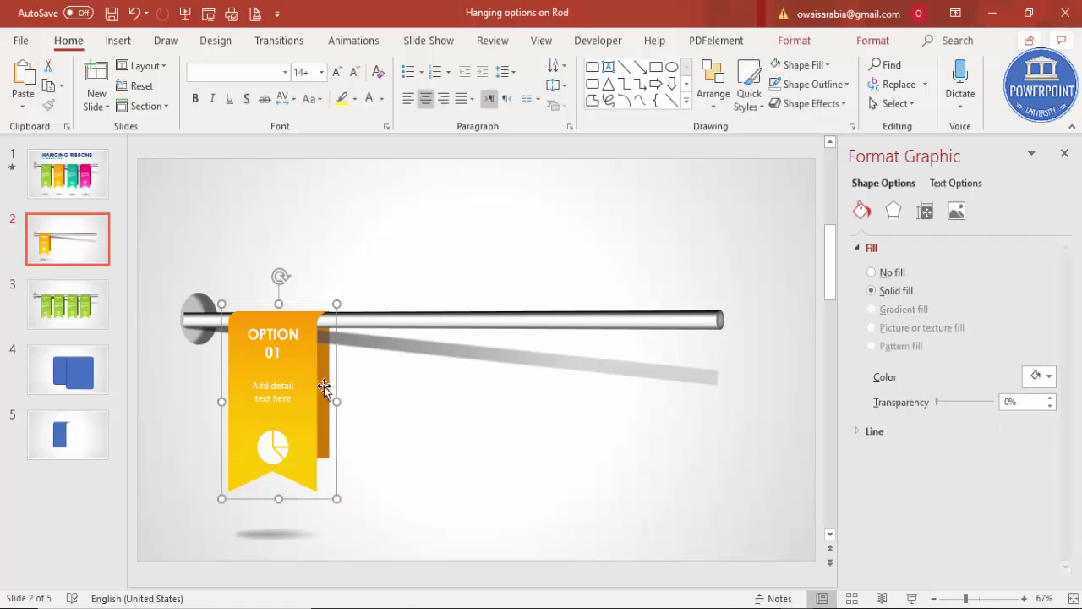
left_click(326, 384)
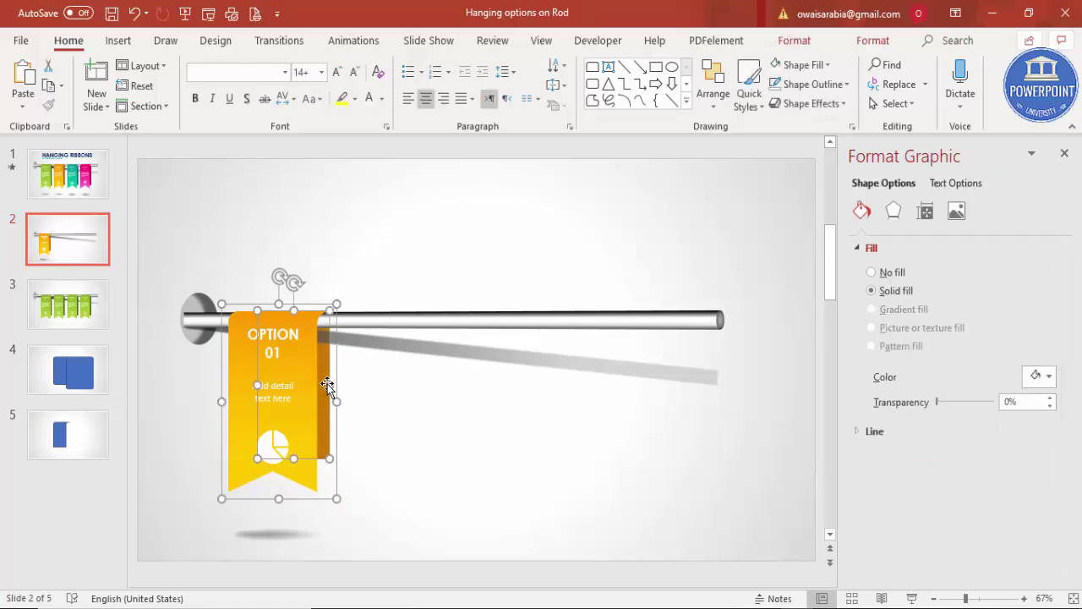
left_click(278, 536, "shift")
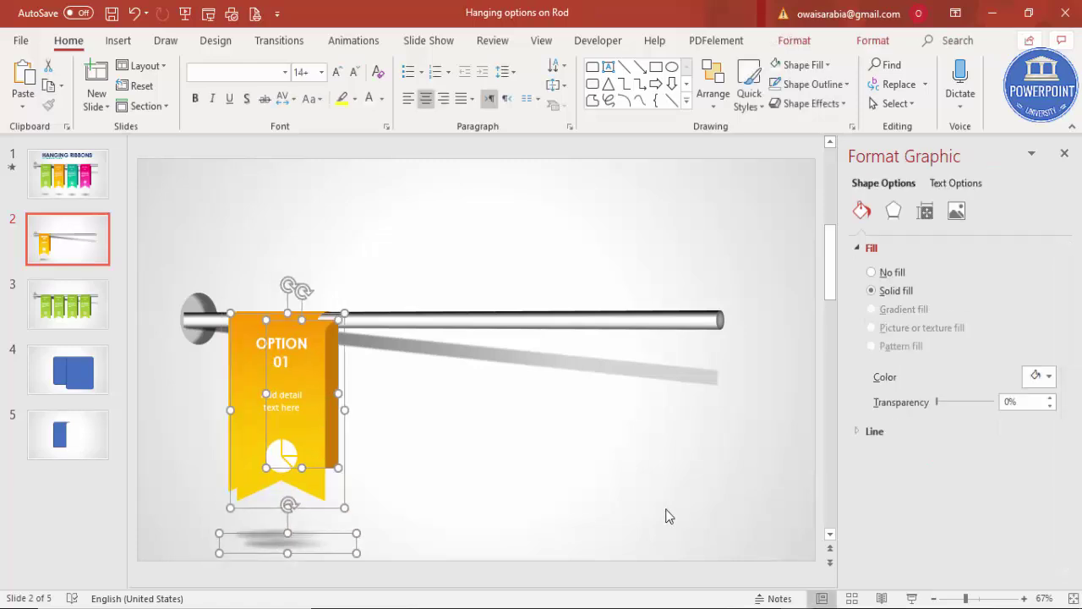
left_click_drag(299, 389, 432, 378)
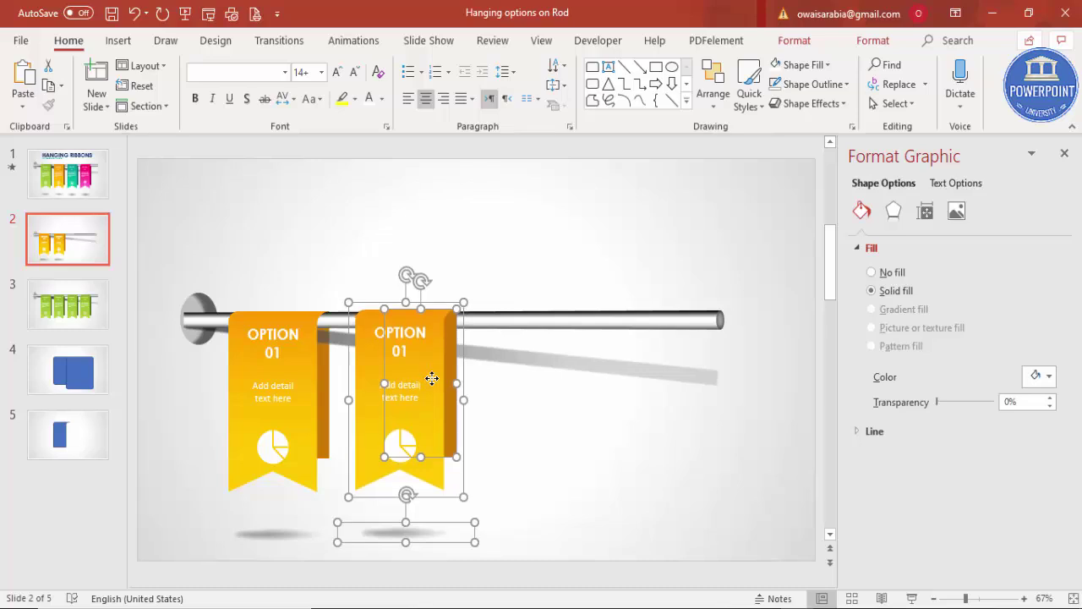
Send the second ribbon's dark orange back rectangle behind the rod.
left_click(493, 430)
left_click(452, 383)
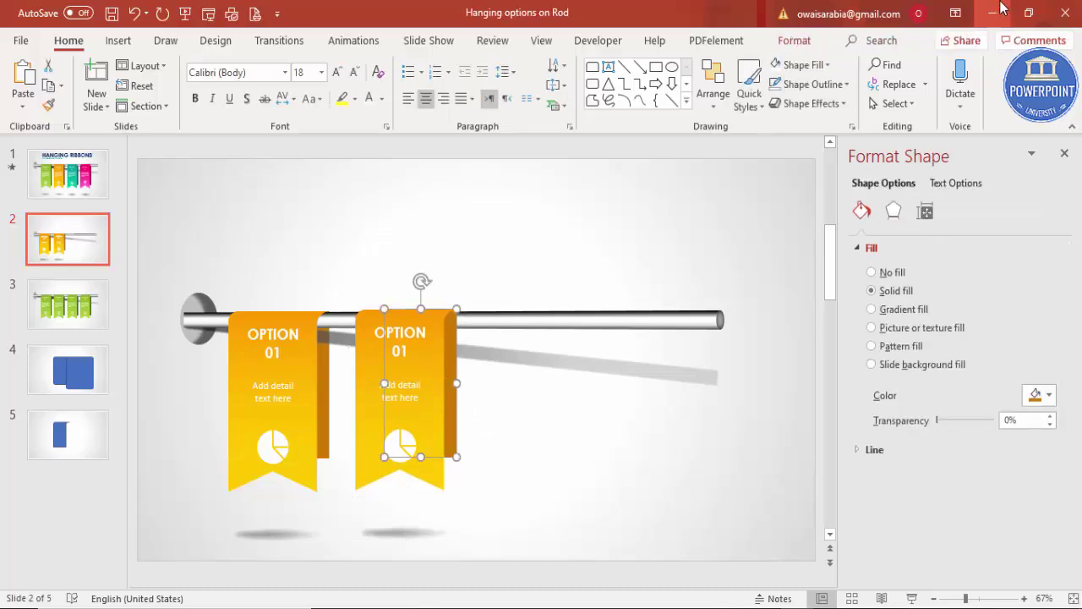
left_click(793, 40)
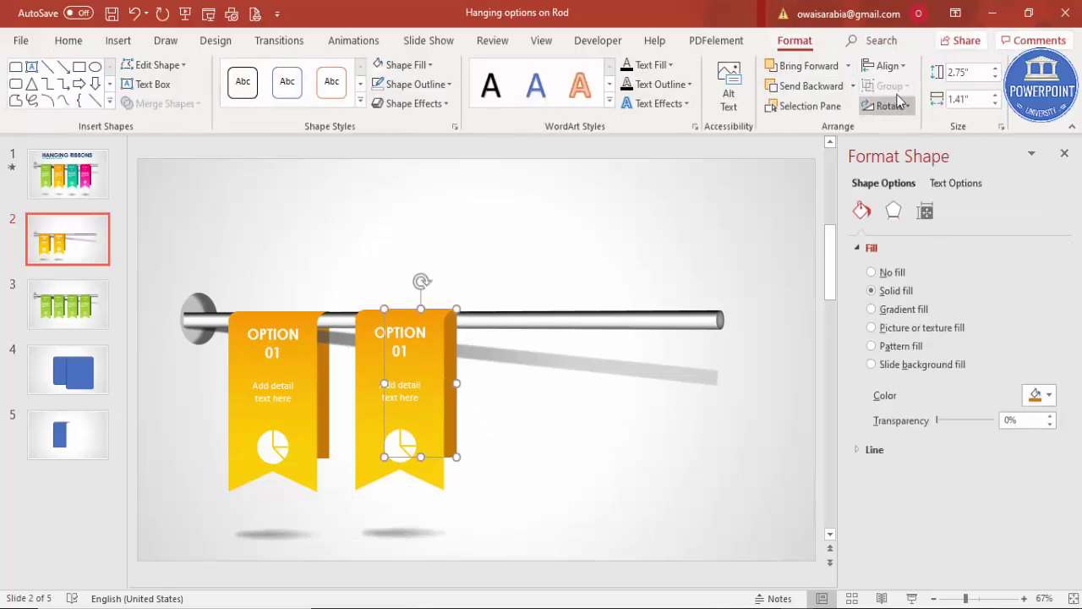
left_click(851, 85)
left_click(829, 125)
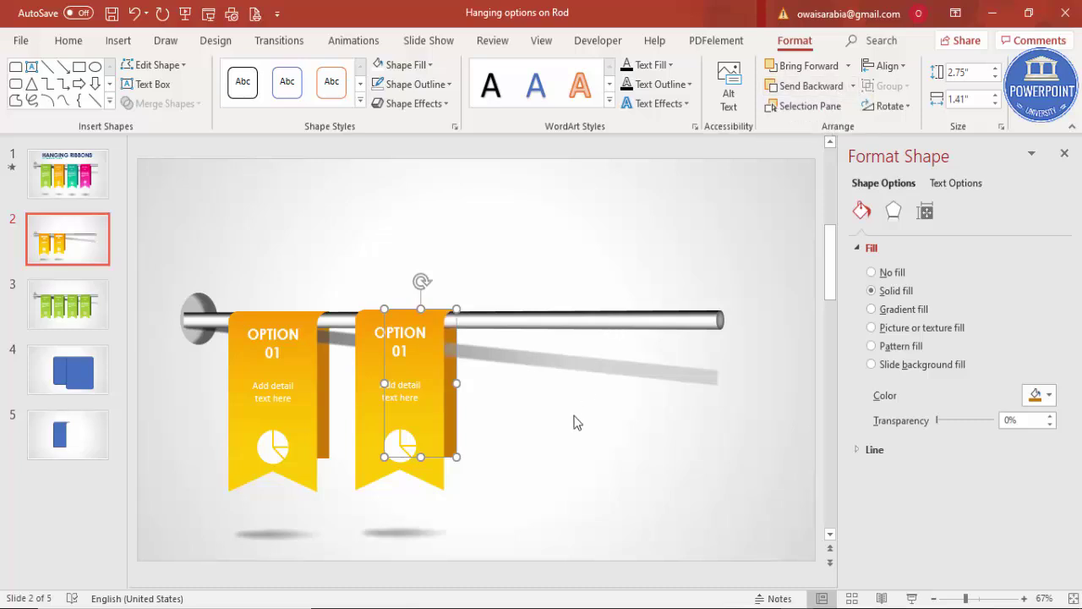
left_click(571, 429)
Set the upper gradient stop of the second ribbon's front shape to the recent pinkish red.
left_click(433, 429)
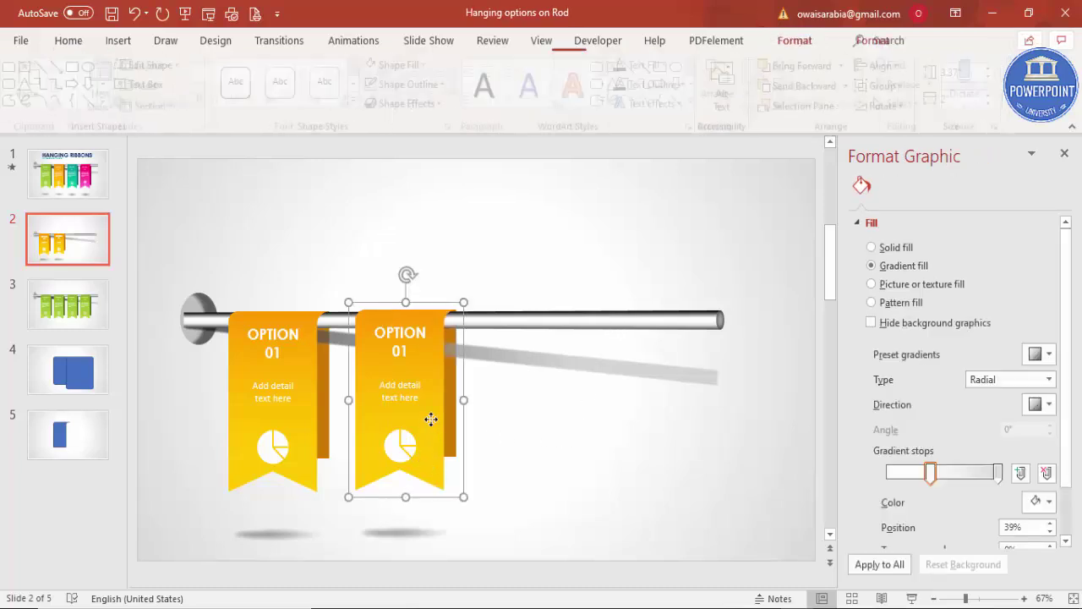
left_click(430, 418)
left_click(999, 514)
left_click(1037, 543)
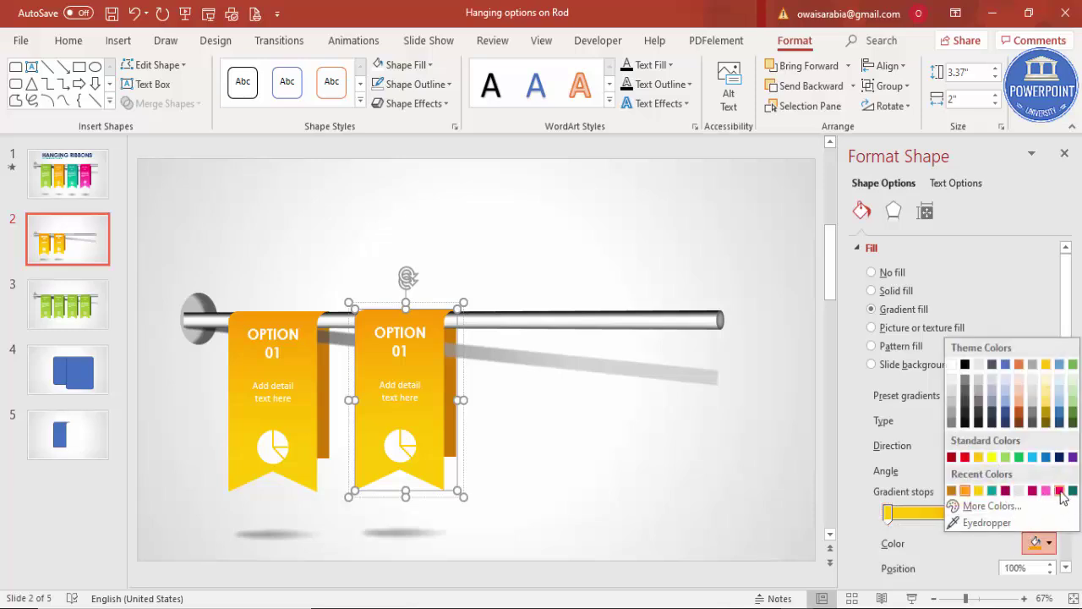
left_click(1060, 491)
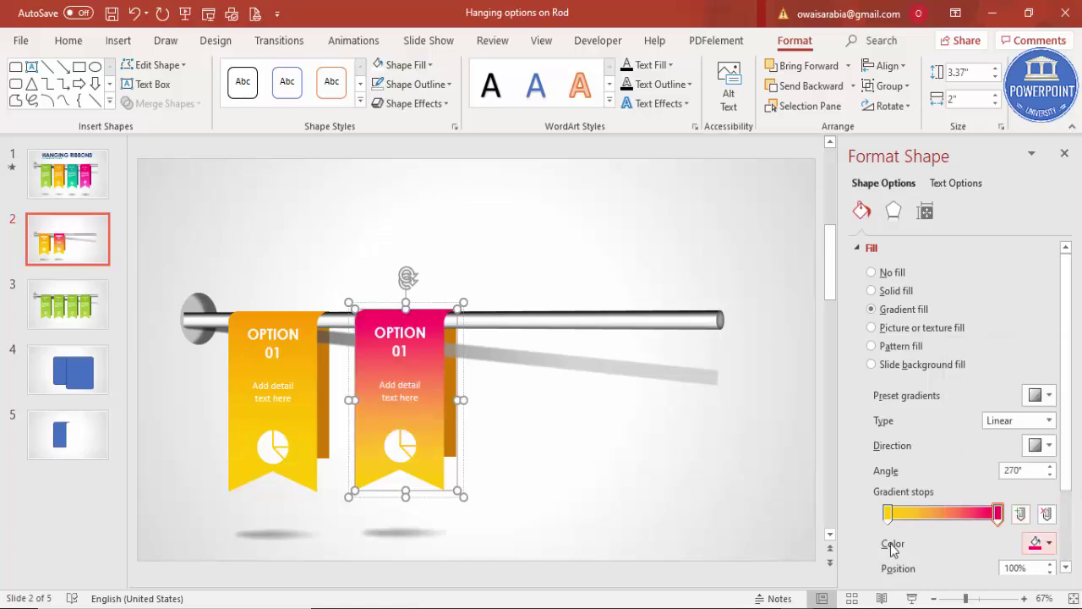
Set the lower gradient stop of the second ribbon's front shape to bright magenta from the standard colours.
left_click(888, 514)
left_click(1037, 543)
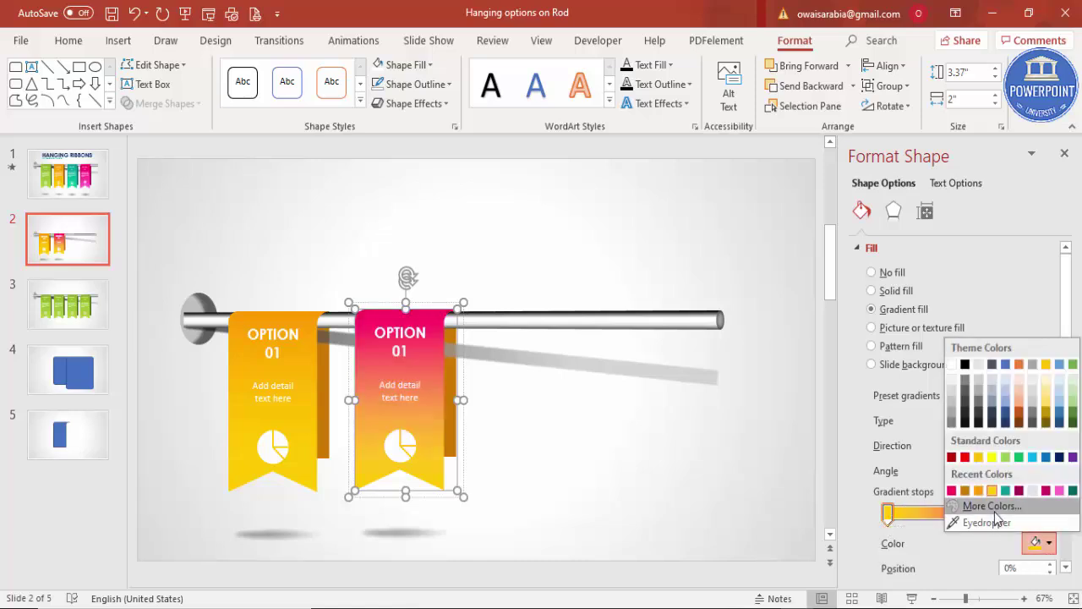
left_click(991, 505)
left_click(399, 375)
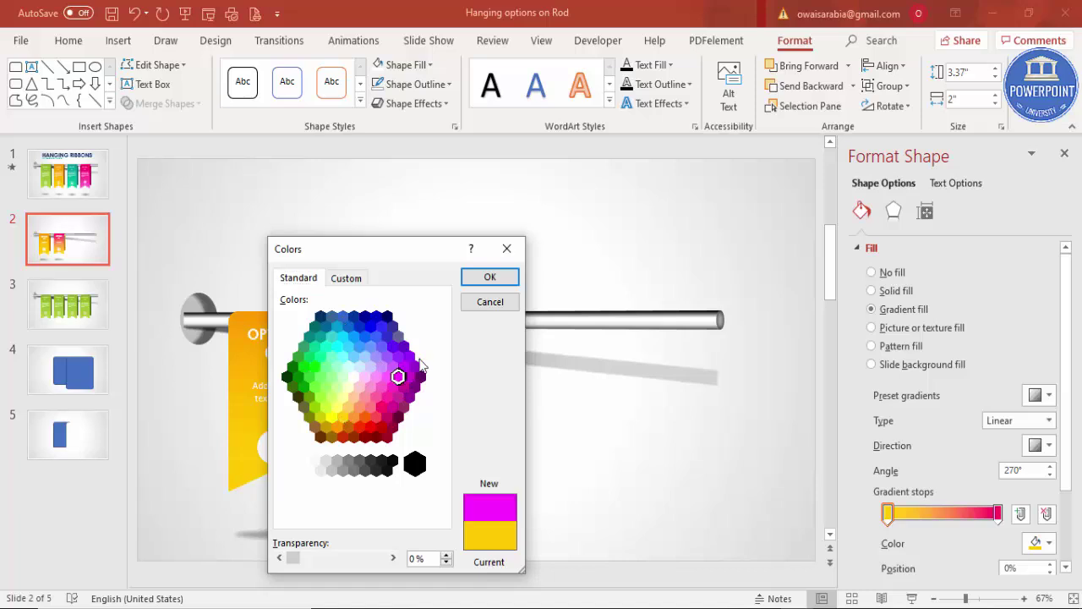
left_click(490, 277)
left_click(526, 408)
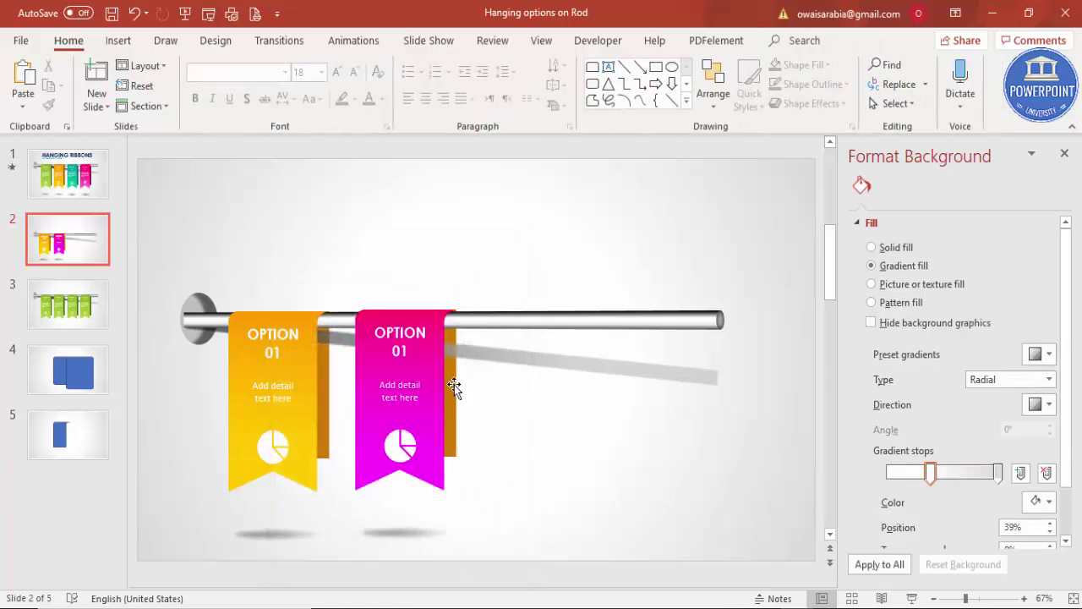
Change the magenta ribbon's label to OPTION 02.
left_click(412, 346)
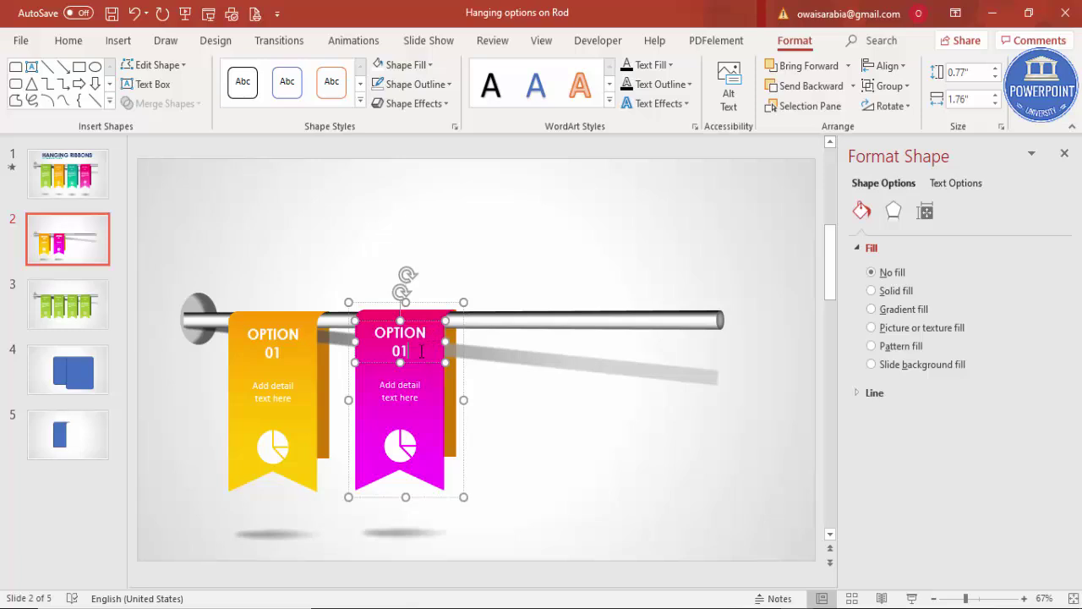
type("2")
left_click(515, 463)
Replace the magenta ribbon's pie chart with the Analytics icon of descending bars with an up-left arrow, and fill it white.
left_click(400, 444)
left_click(400, 444)
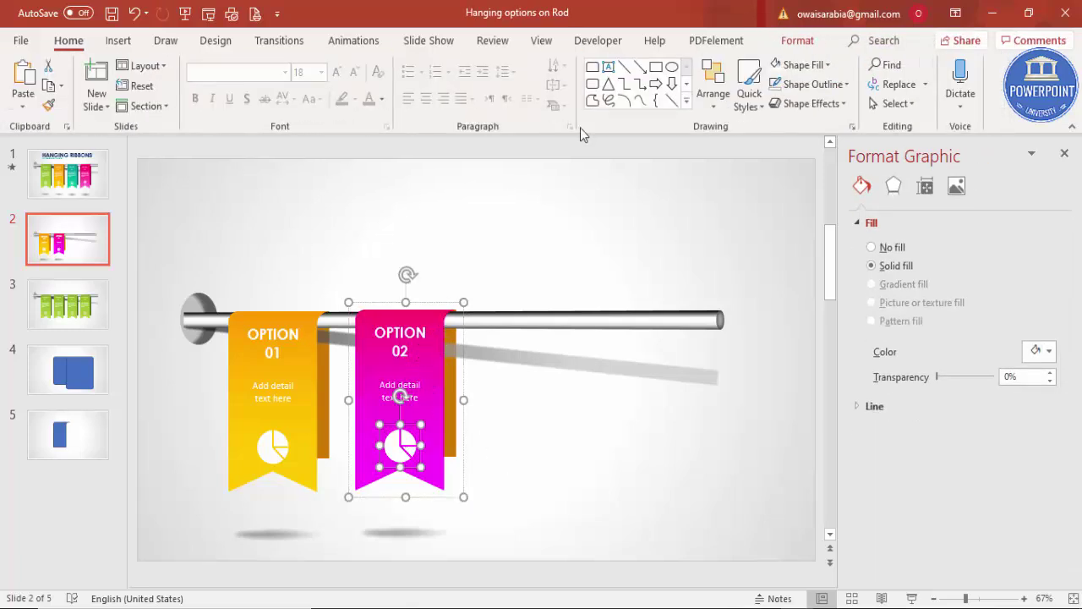
left_click(799, 40)
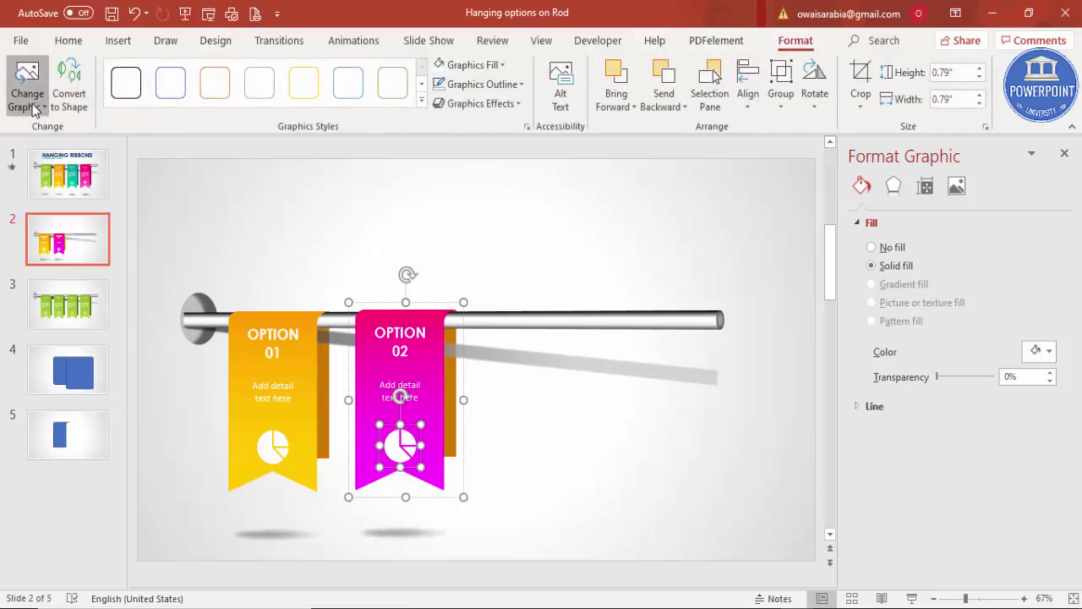
left_click(34, 110)
left_click(84, 169)
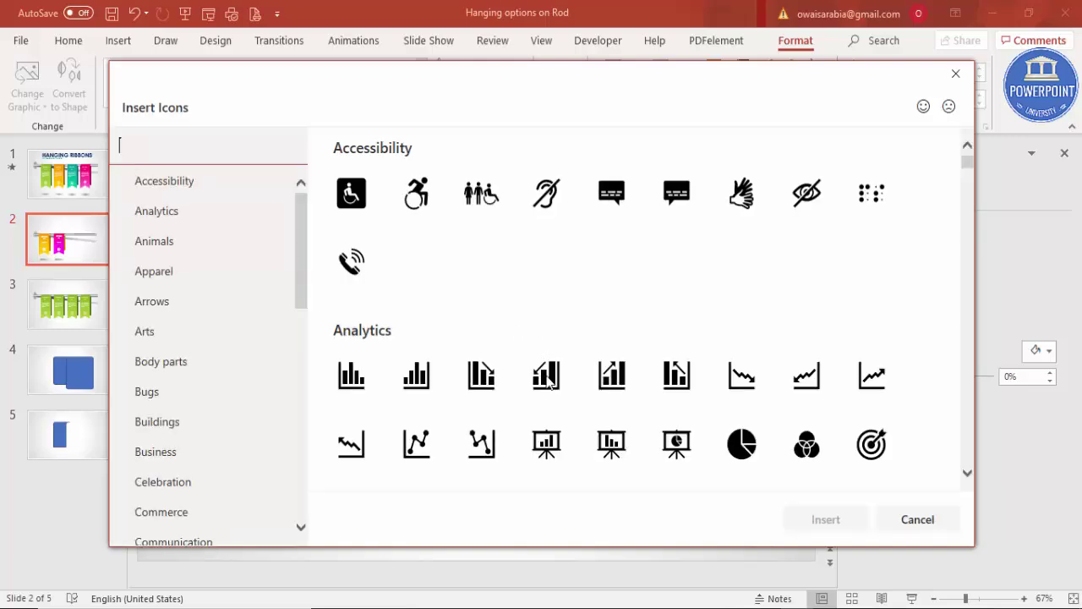
left_click(682, 371)
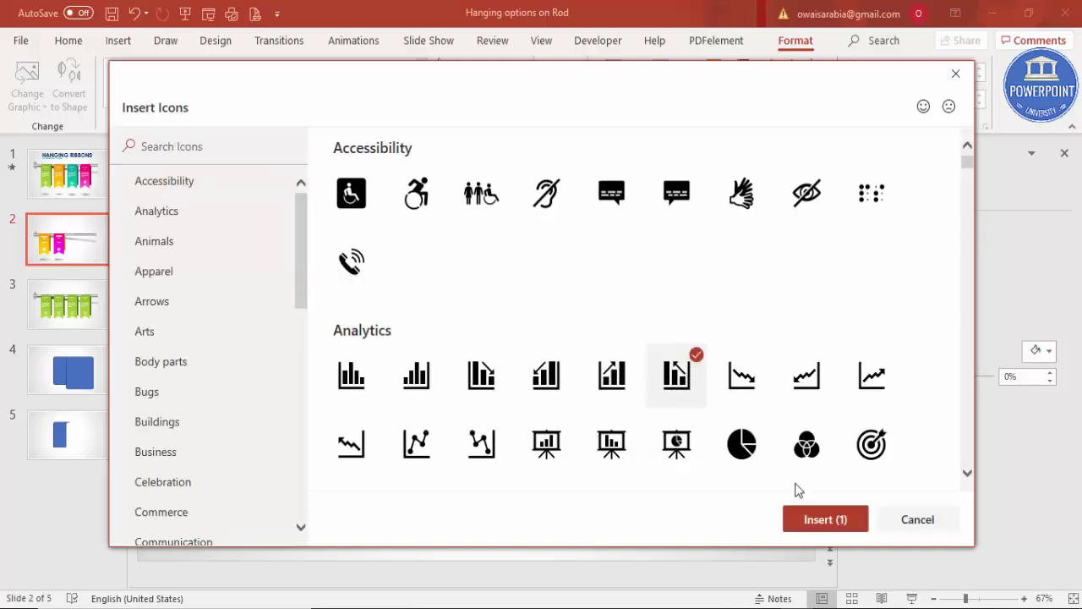
left_click(825, 520)
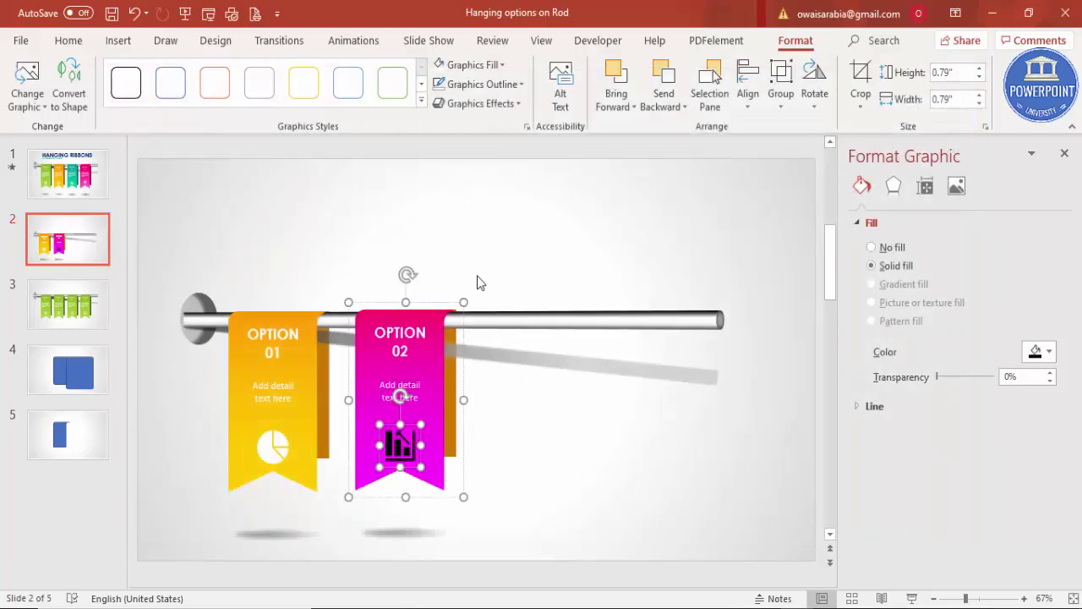
left_click(456, 65)
left_click(489, 511)
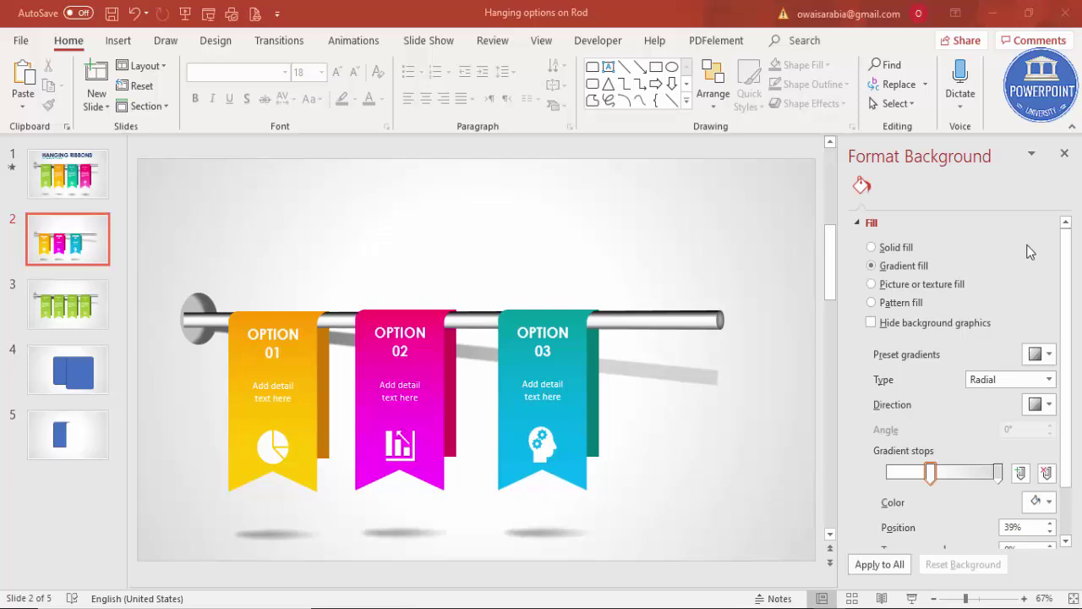
Close the Format Background pane and show the Animation Pane.
left_click(1065, 153)
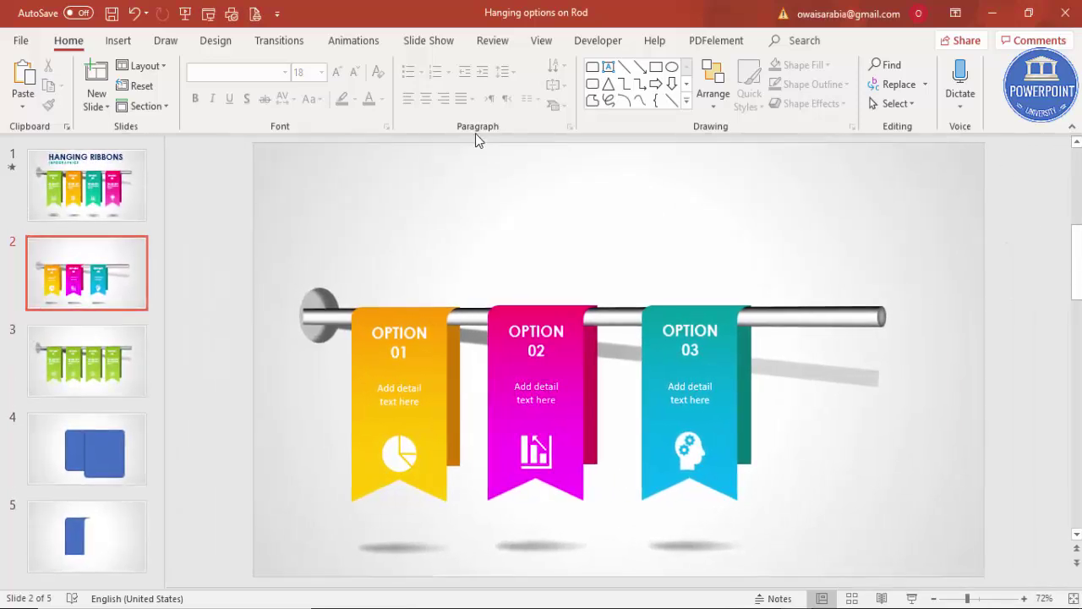
left_click(368, 46)
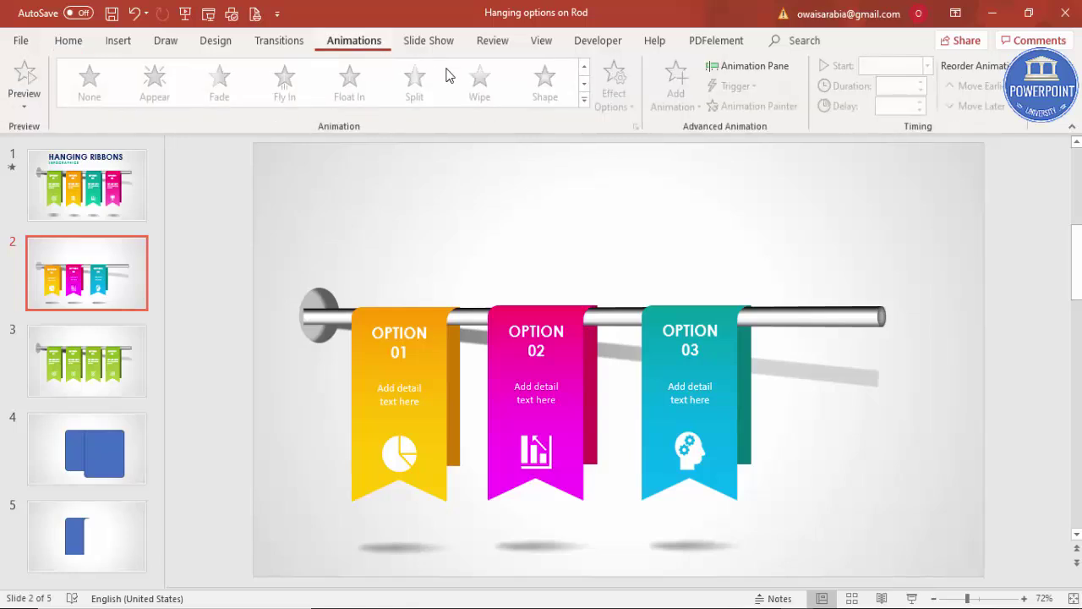
left_click(755, 66)
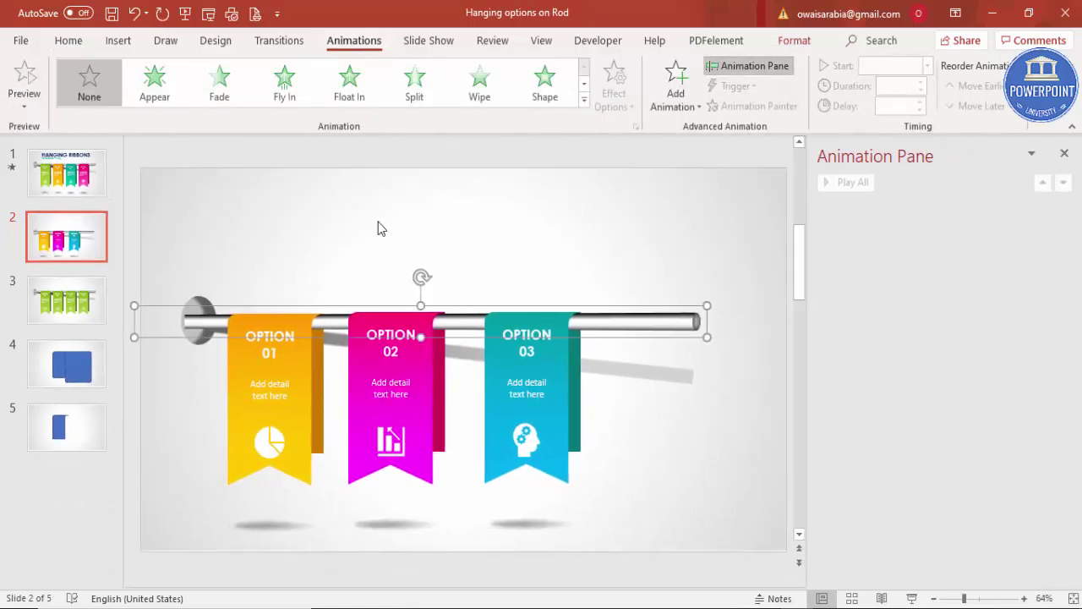
Add a Stretch entrance animation to the metal rod group with the direction From Left.
left_click(672, 98)
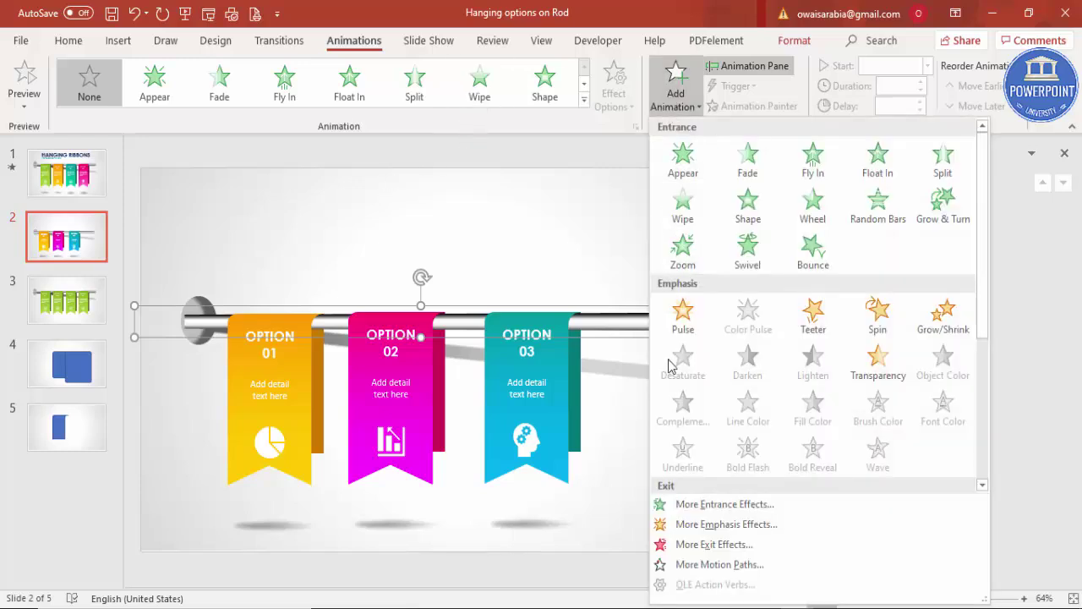
left_click(688, 504)
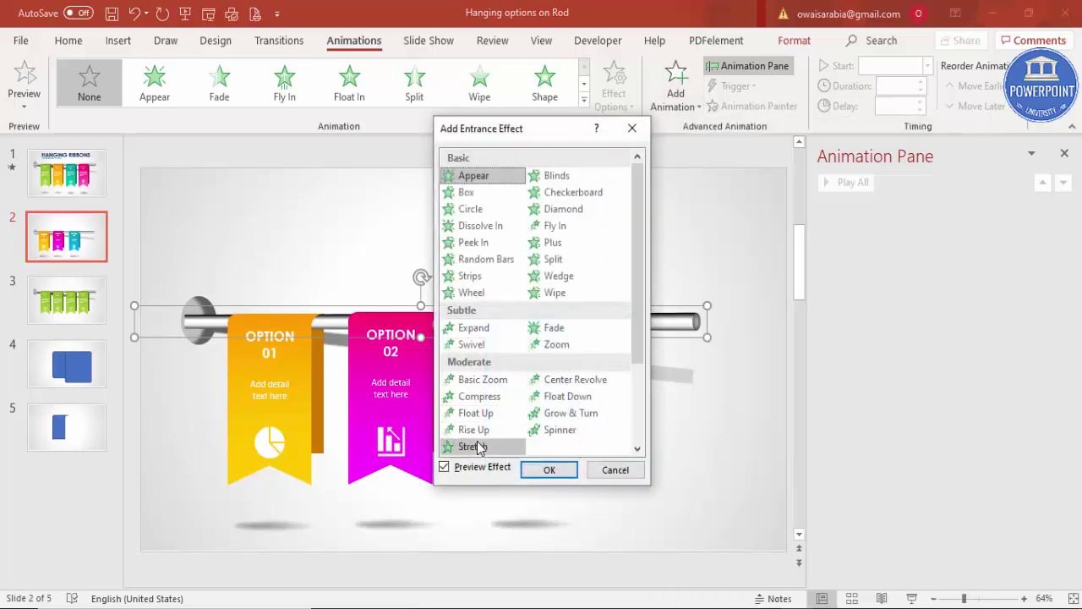
left_click(475, 446)
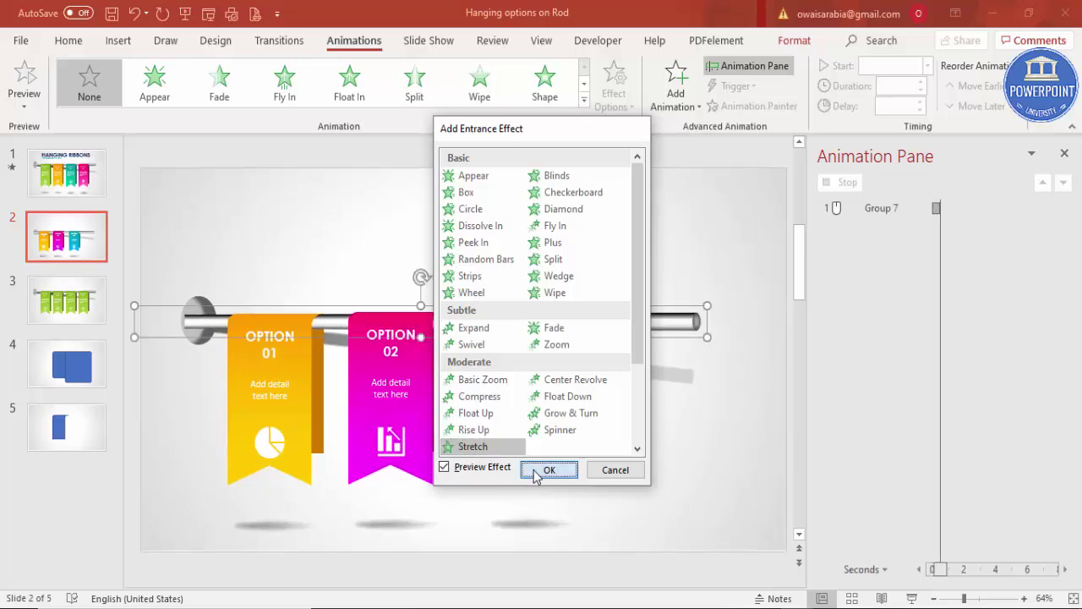
left_click(550, 470)
left_click(630, 102)
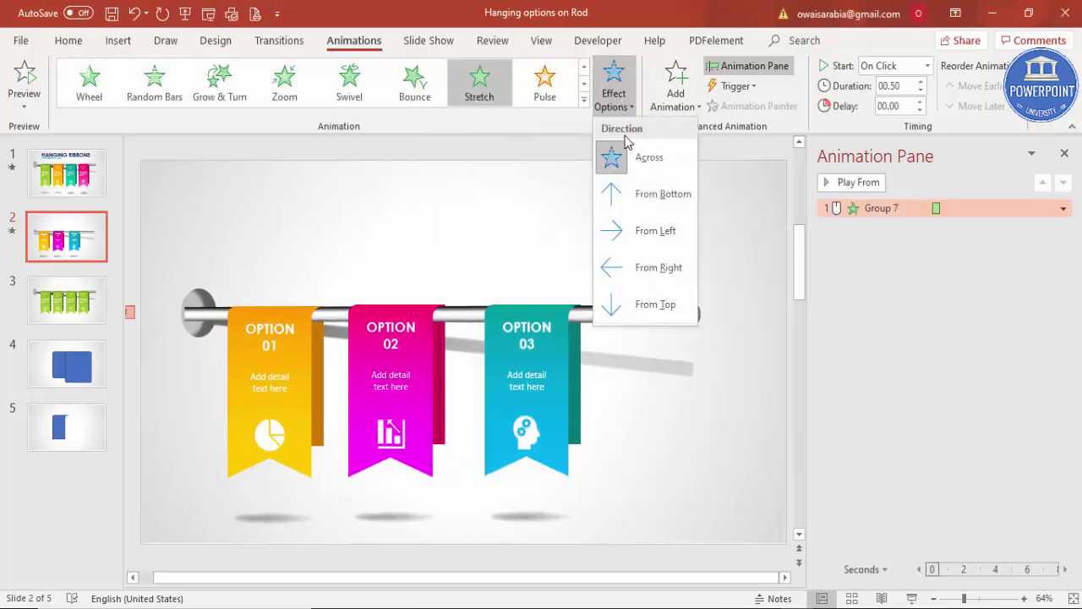
left_click(652, 227)
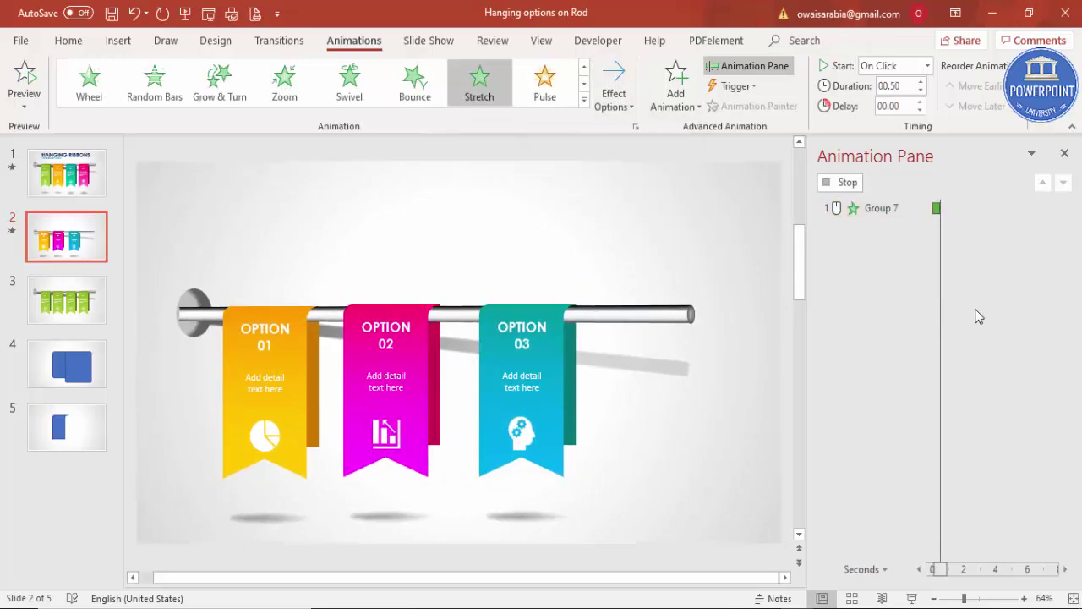
Give the rod's slanted shadow a Wipe entrance From Left that starts With Previous, and preview all the animations.
left_click(683, 370)
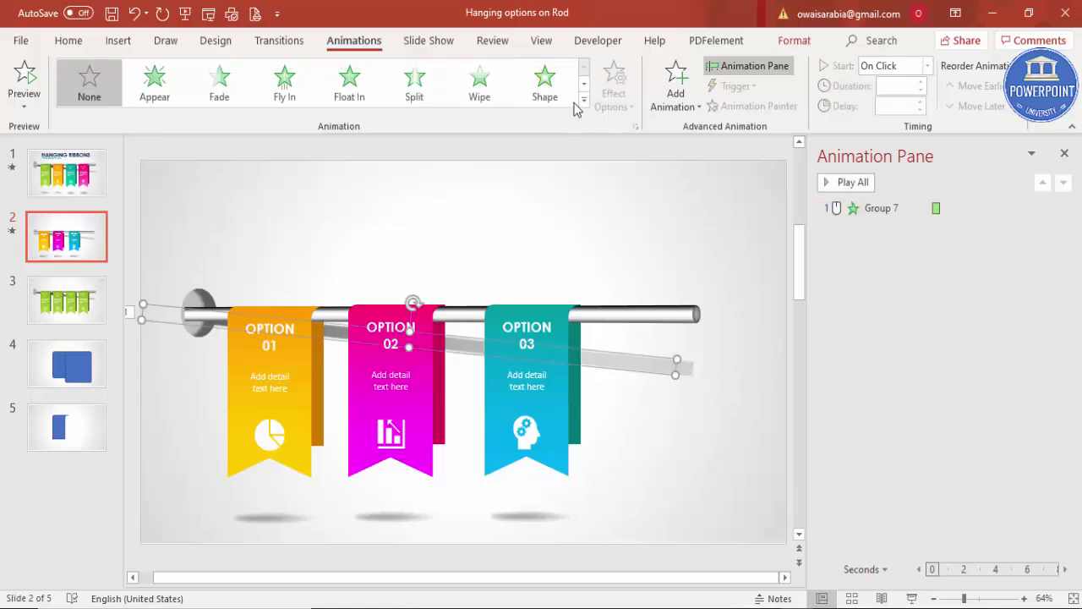
left_click(478, 89)
left_click(617, 97)
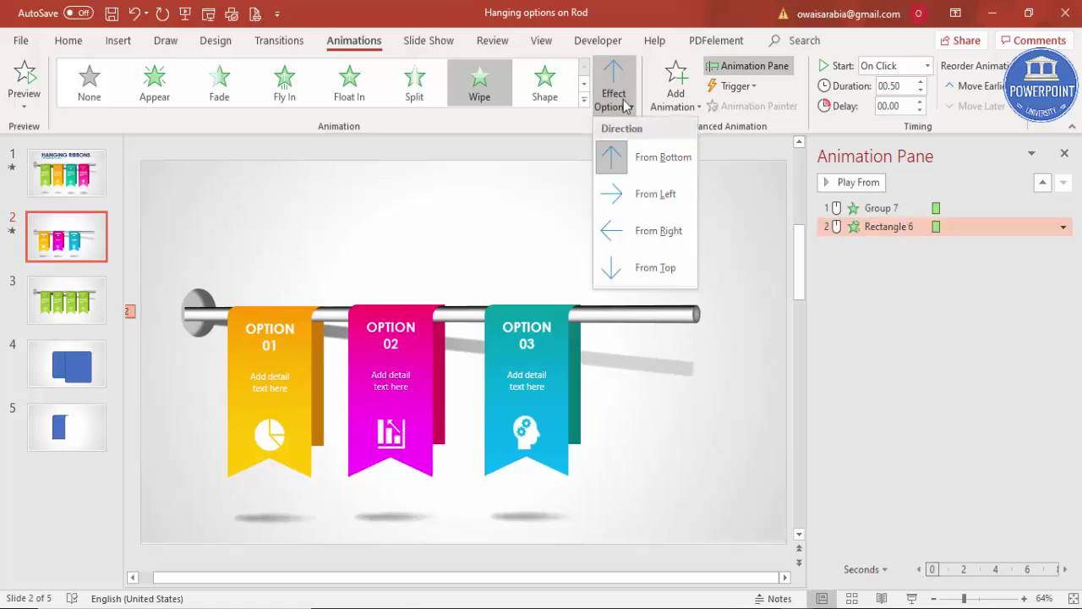
left_click(626, 194)
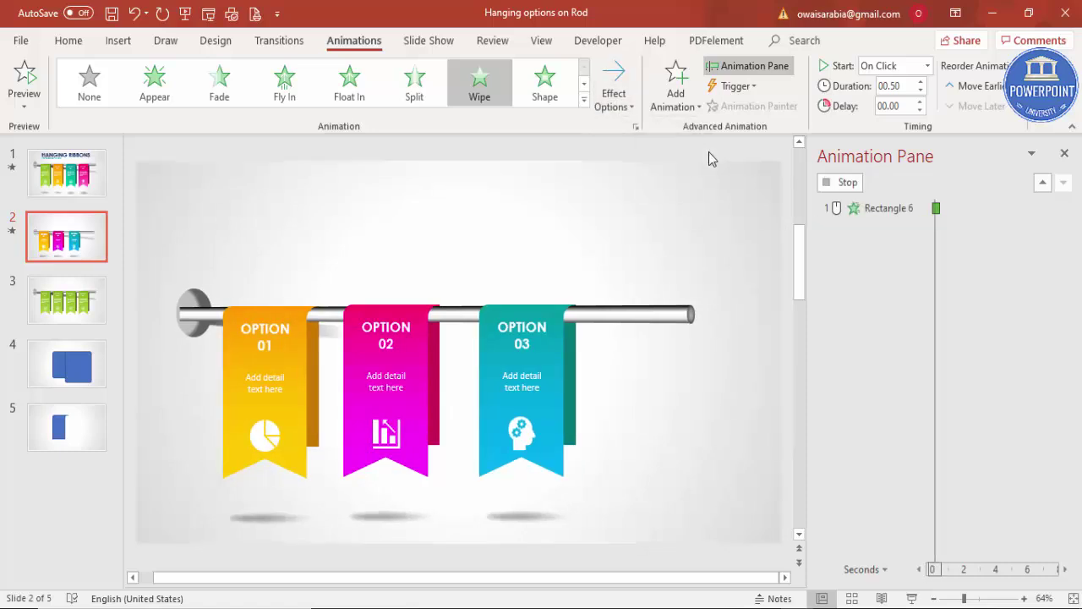
left_click(927, 66)
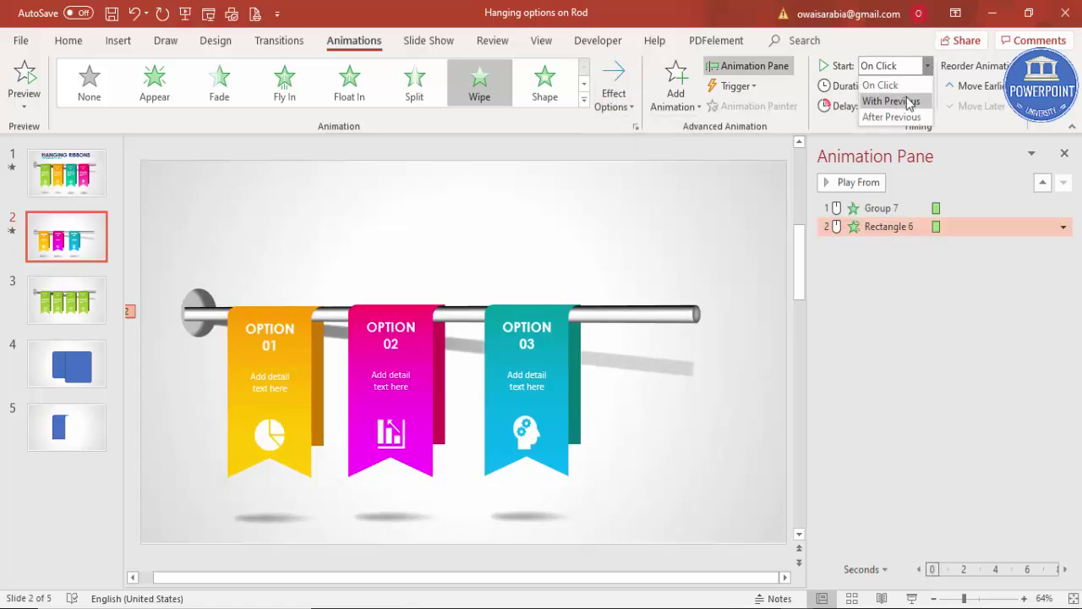
left_click(909, 103)
left_click(714, 229)
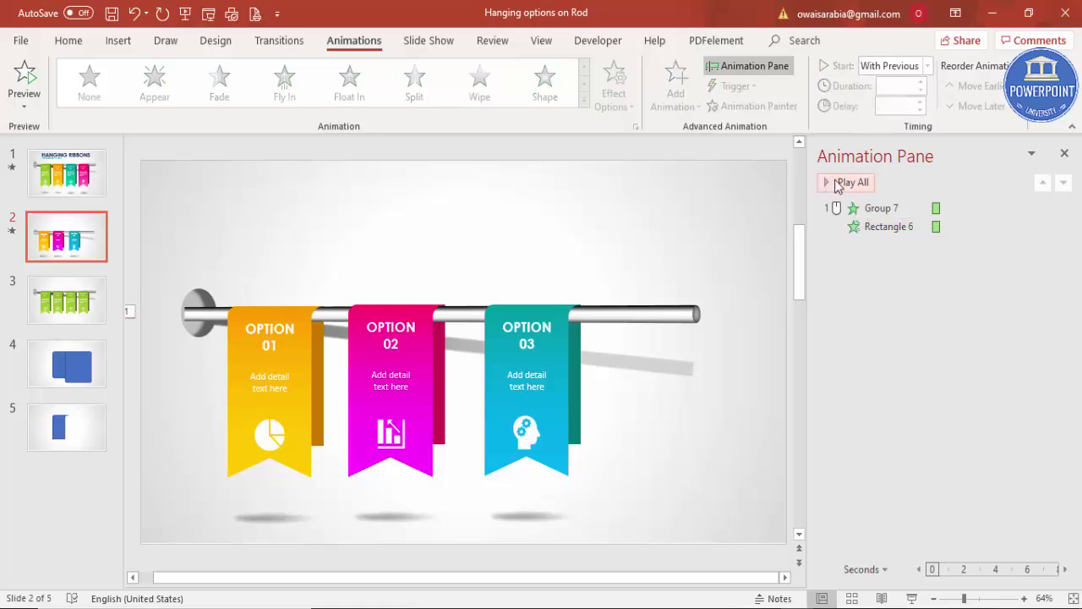
left_click(846, 183)
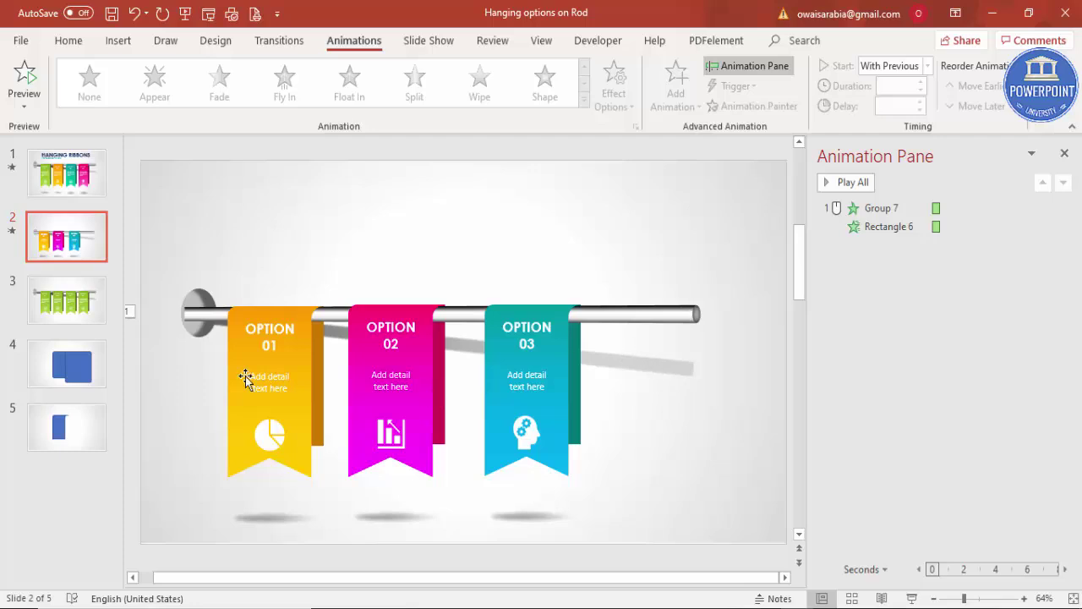
Add a Stretch entrance animation From Bottom to the OPTION 01 ribbon's front group.
left_click(303, 386)
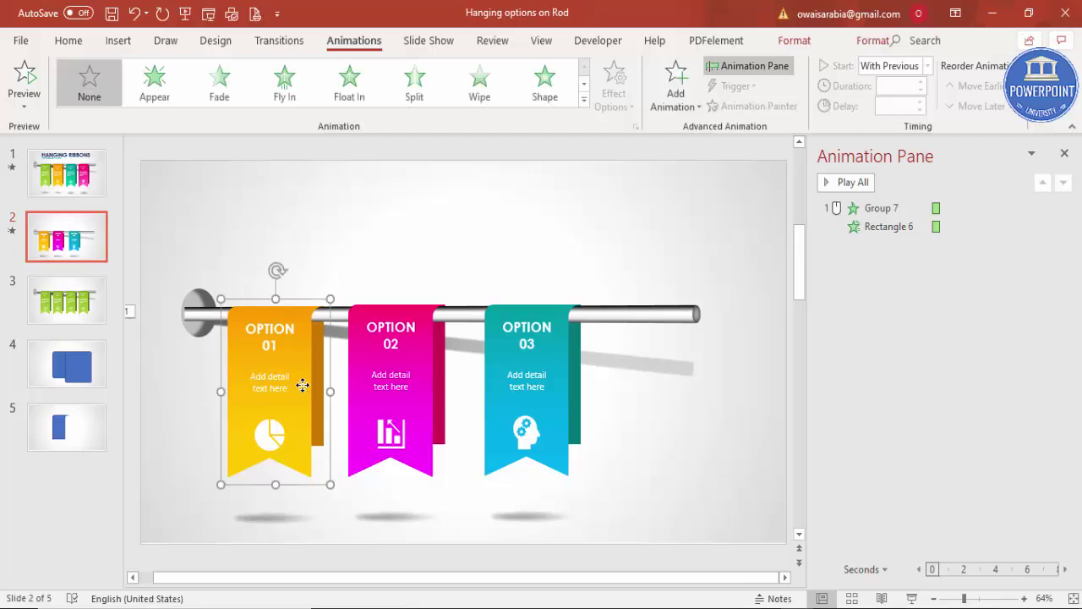
left_click(656, 103)
left_click(713, 505)
left_click(463, 446)
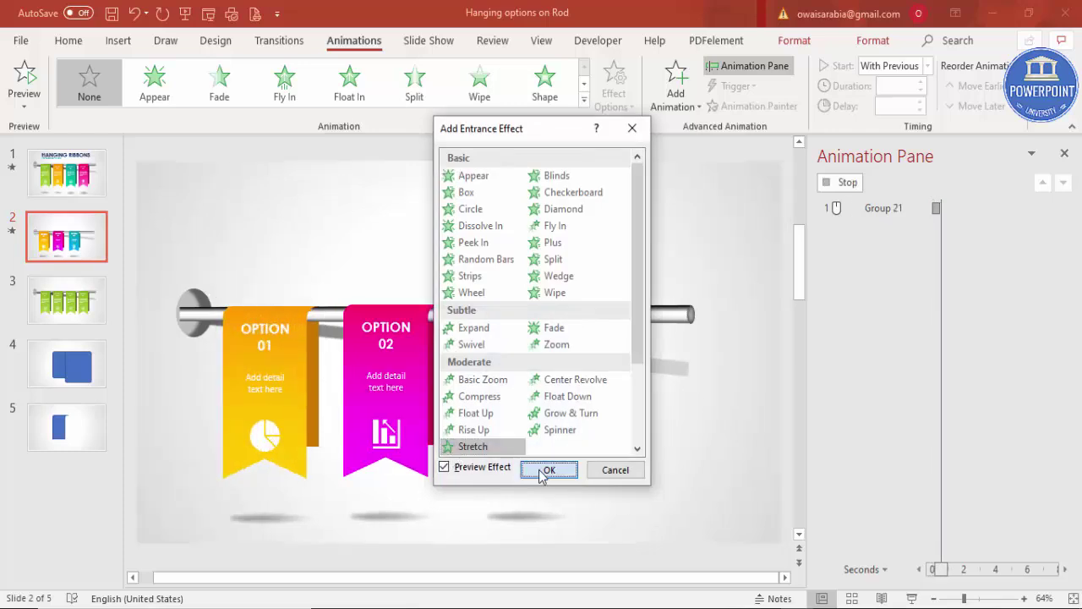
left_click(548, 470)
left_click(627, 118)
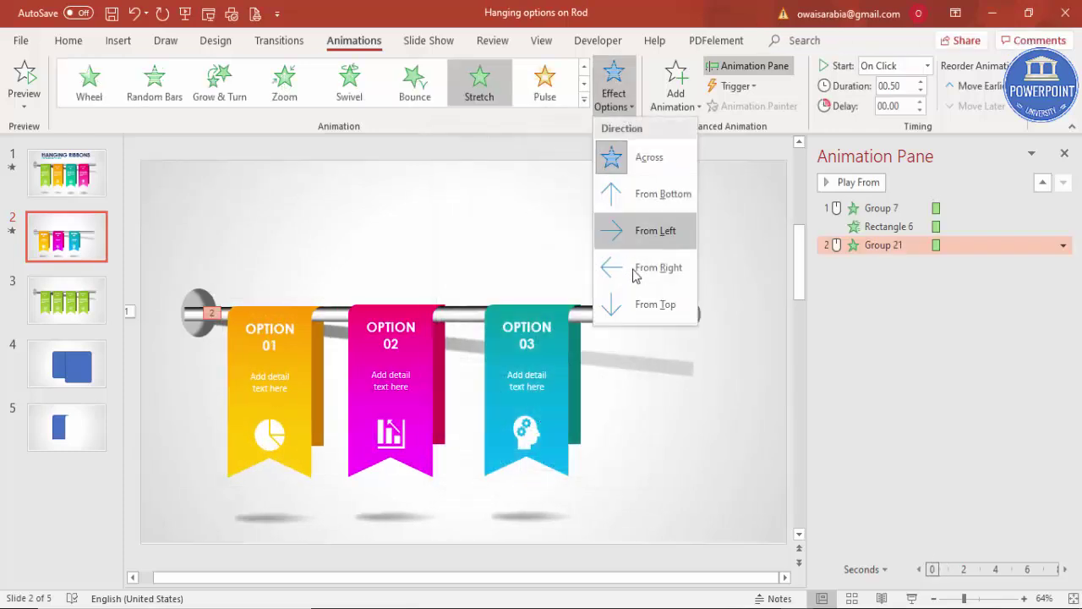
left_click(654, 190)
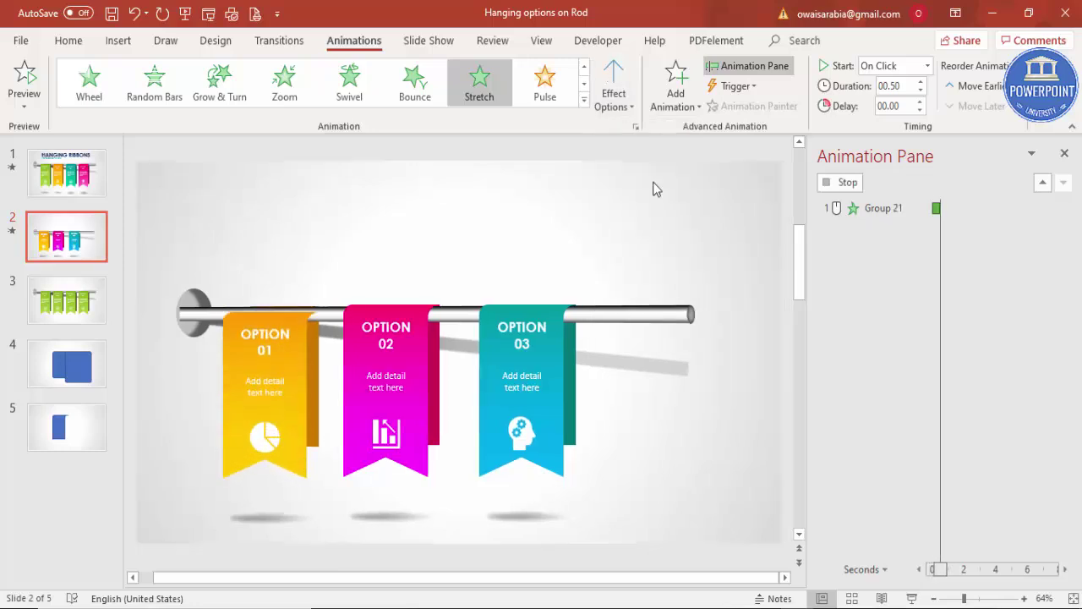
Add a Stretch entrance From Top to the OPTION 01 ribbon's dark orange back rectangle, starting After Previous.
left_click(322, 362)
left_click(674, 89)
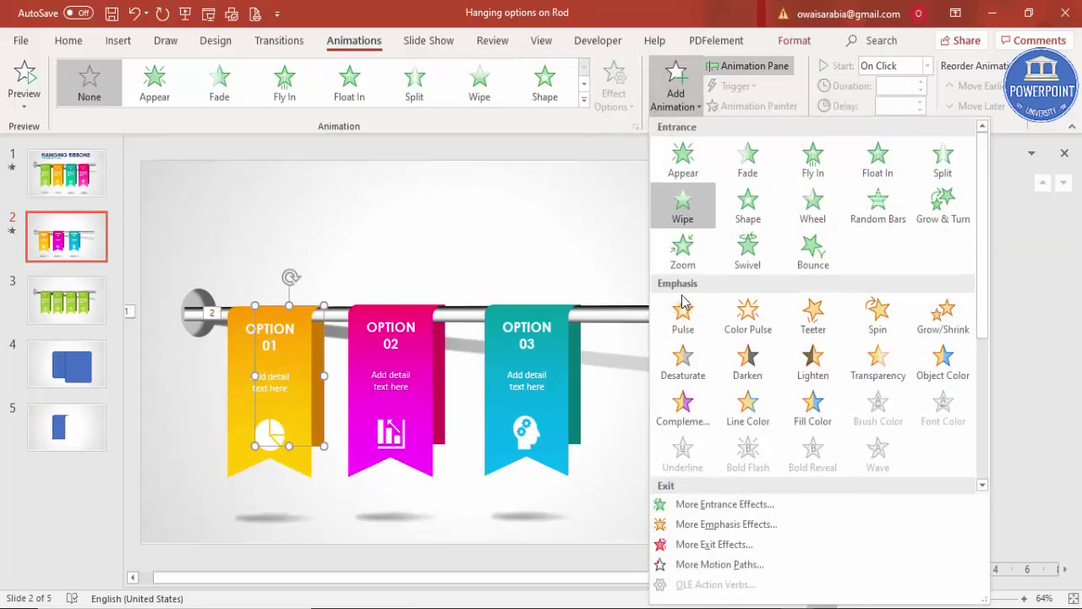
left_click(692, 509)
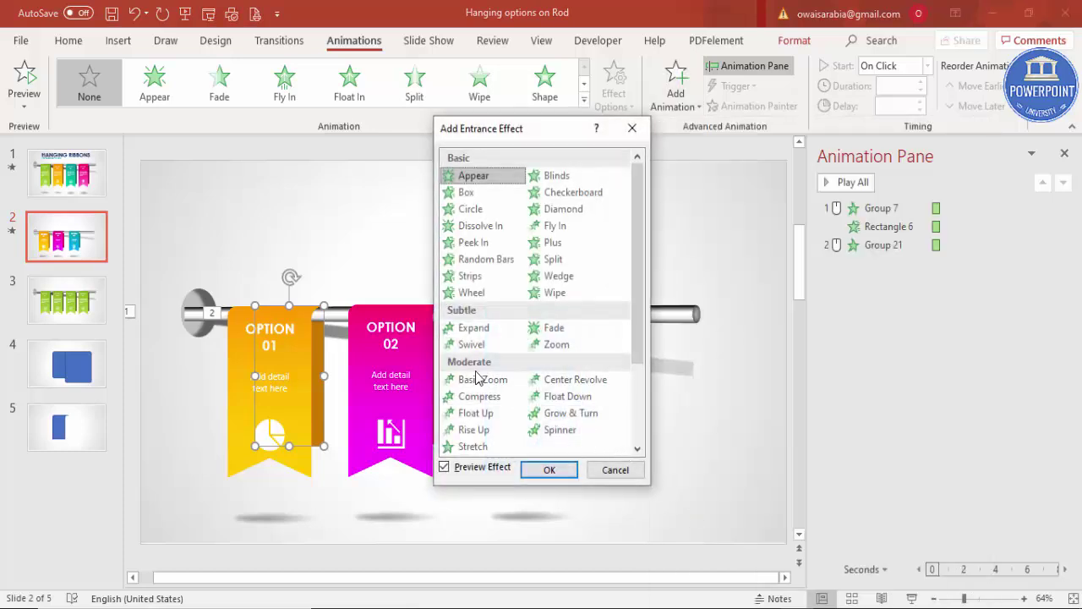
left_click(478, 446)
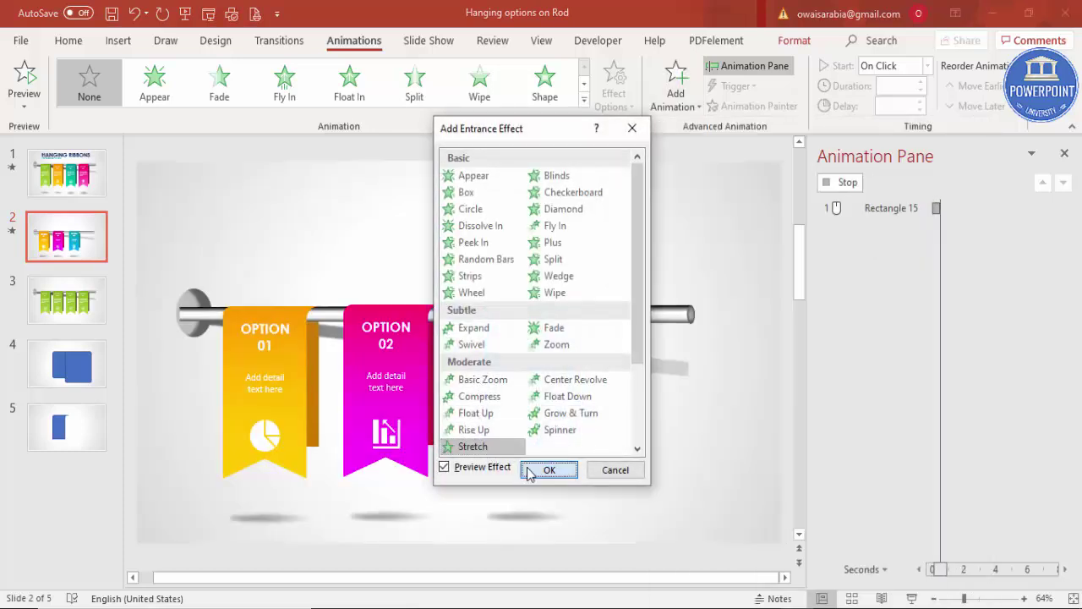
left_click(543, 469)
left_click(614, 93)
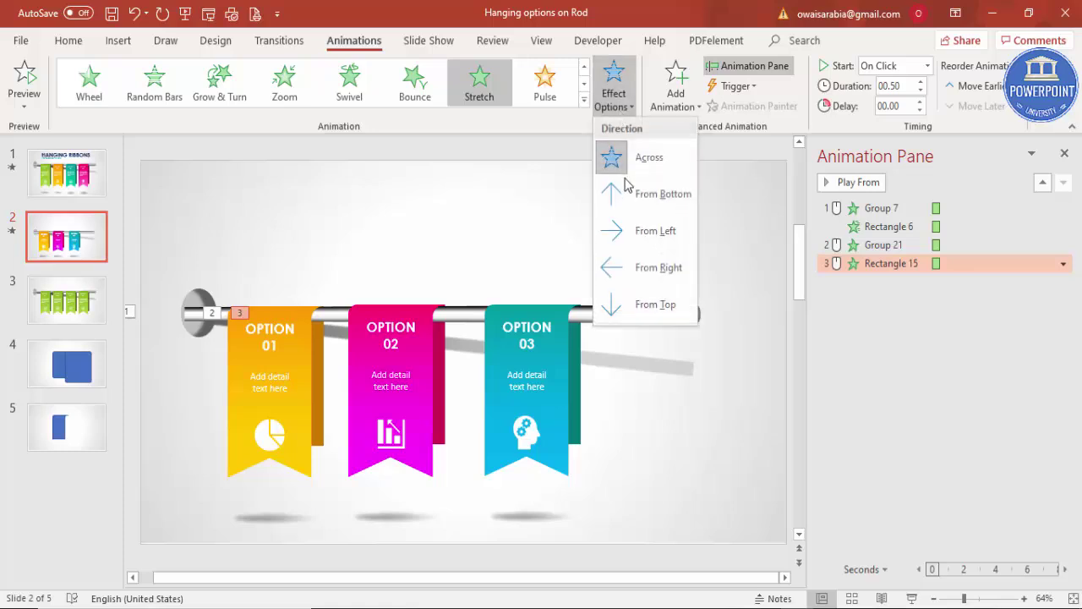
left_click(652, 303)
left_click(928, 65)
left_click(910, 115)
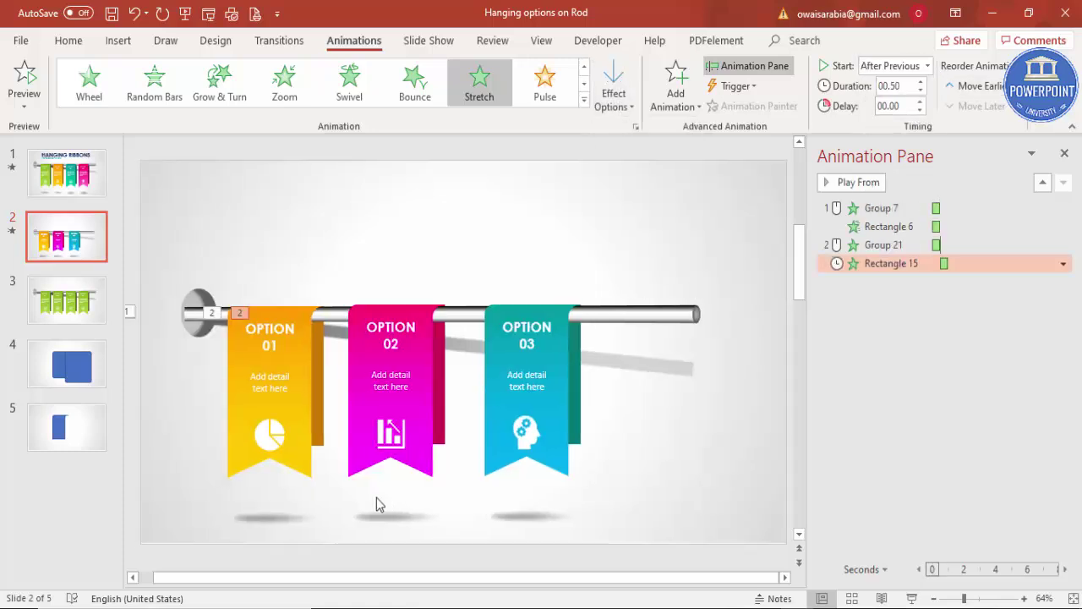
Add a Fade entrance animation to the oval shadow below the OPTION 01 ribbon.
left_click(274, 513)
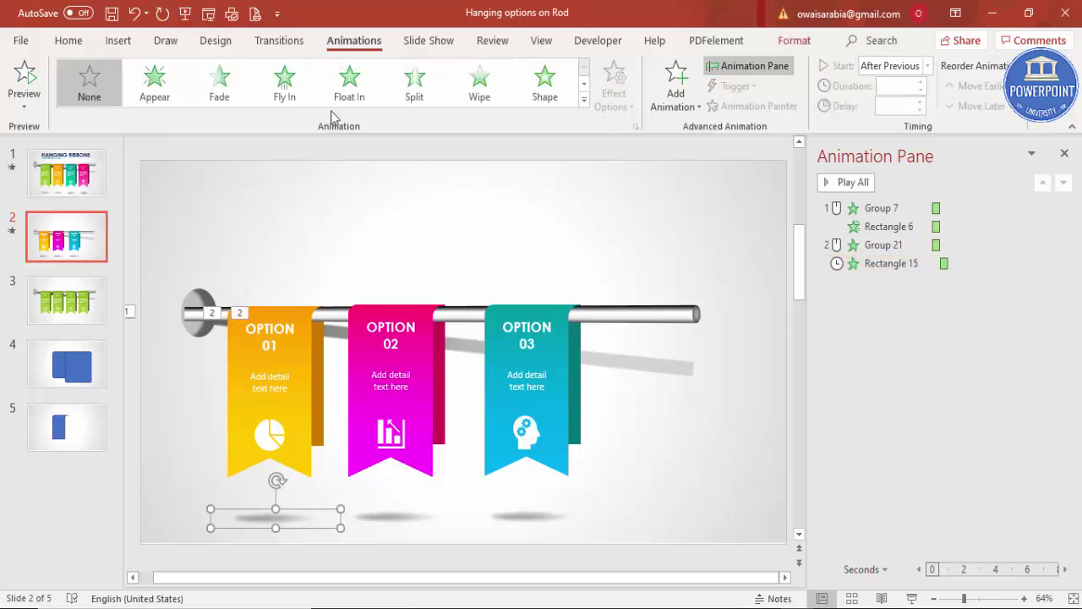
left_click(219, 85)
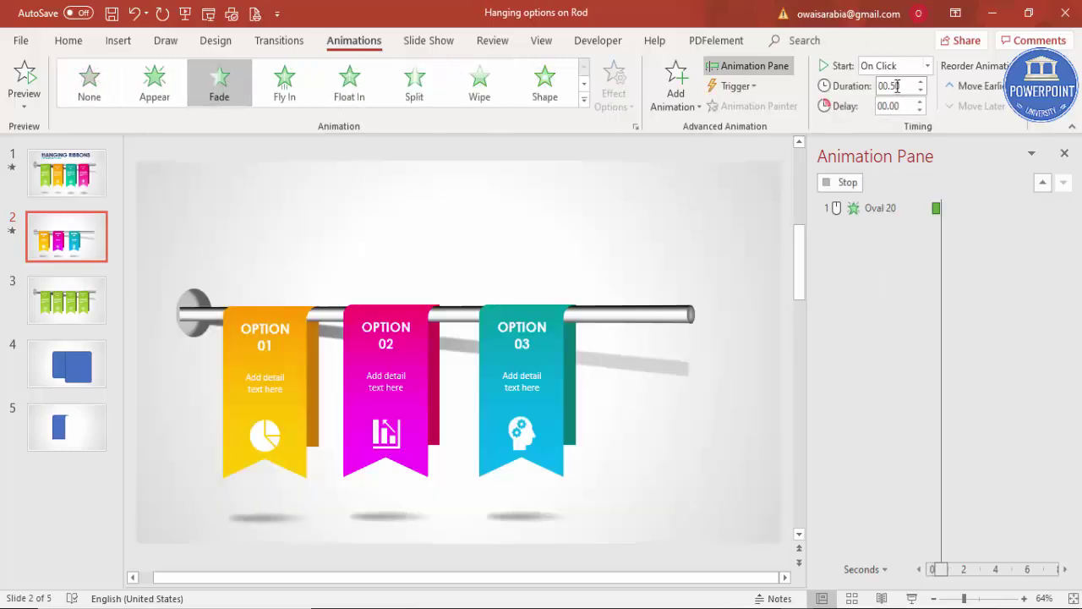
left_click(928, 68)
key("Escape")
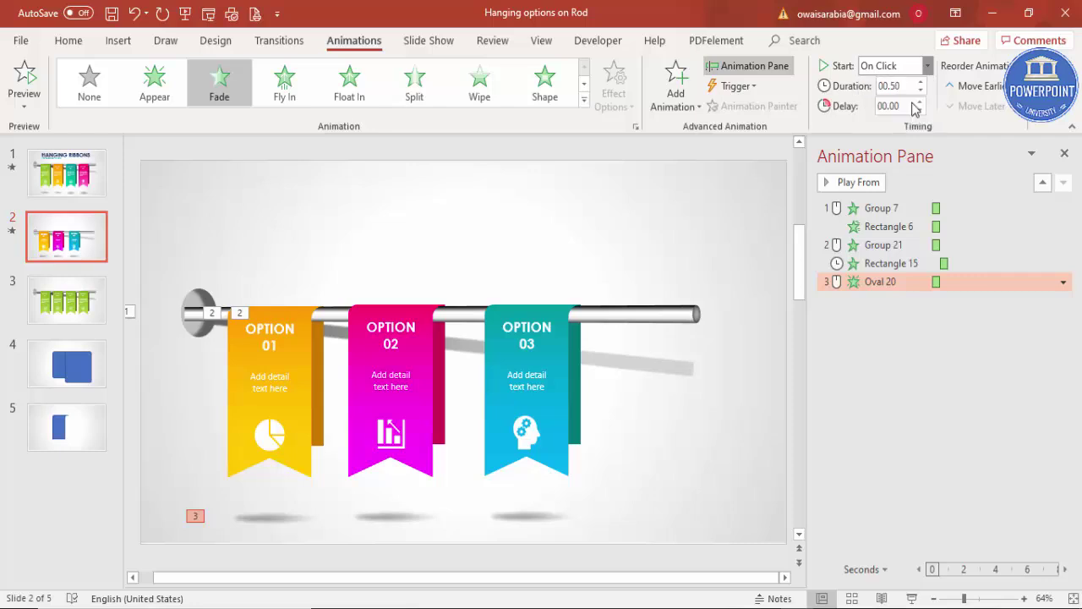